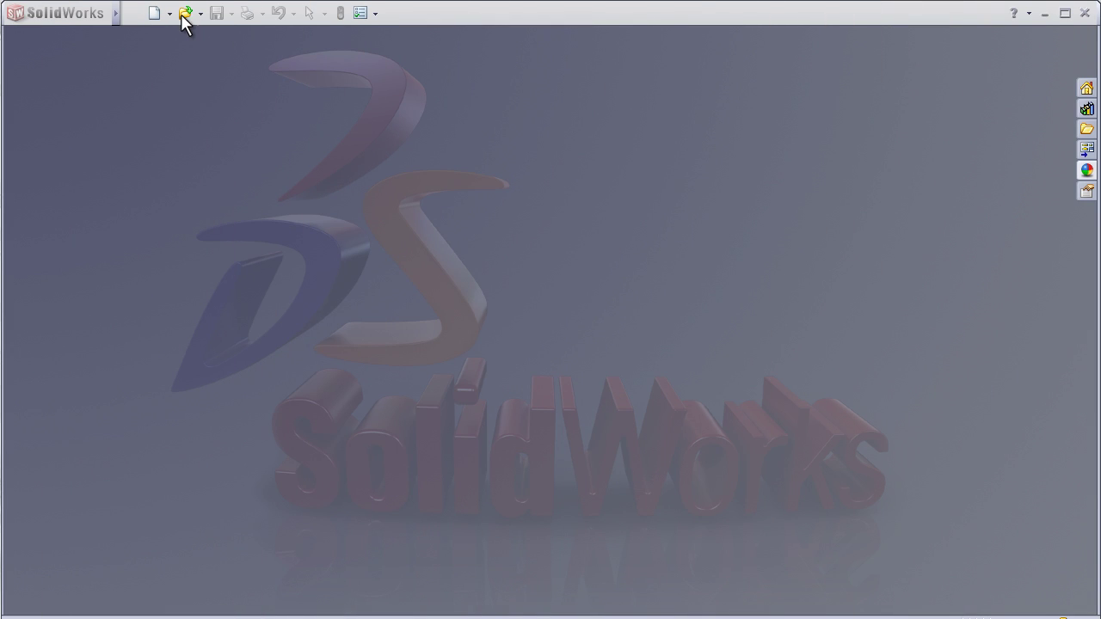
Create a new part and turn the view normal to its Front Plane
click(153, 14)
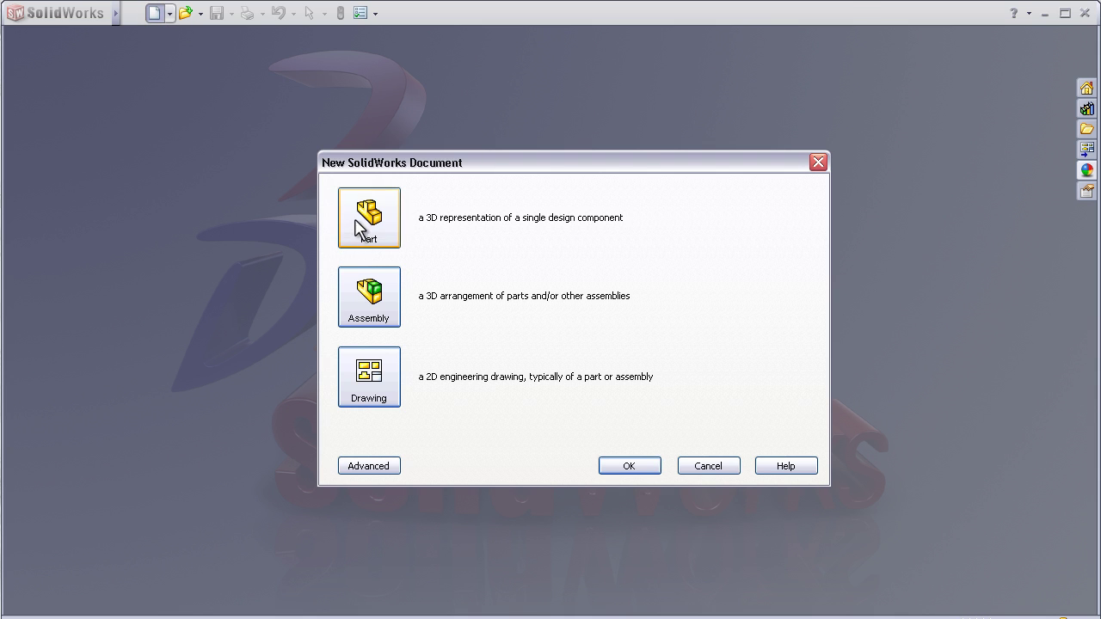
click(615, 468)
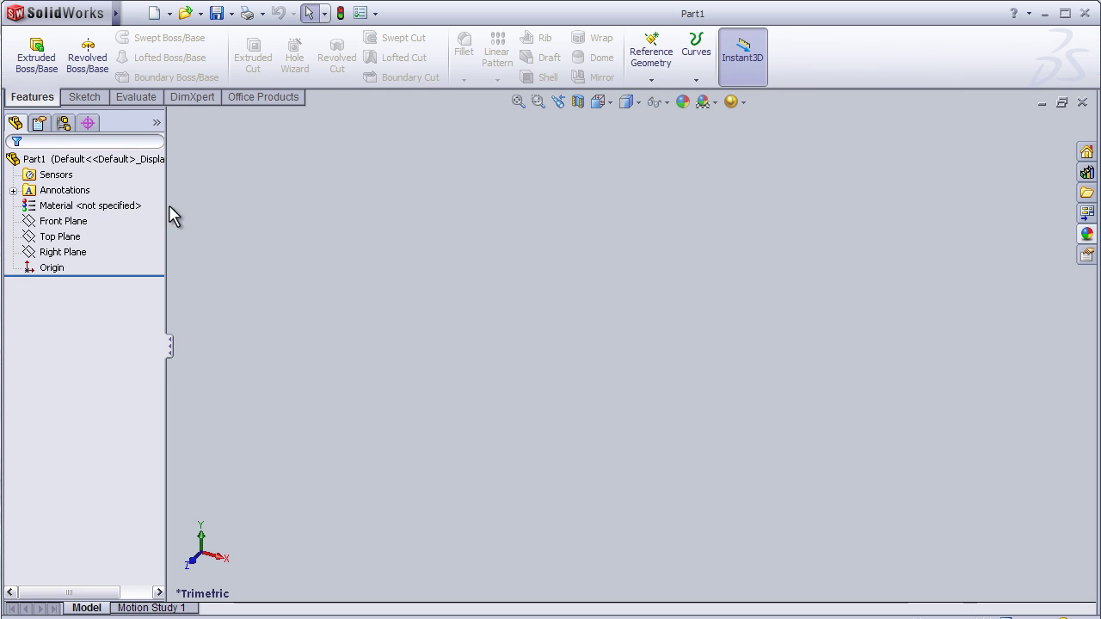
click(54, 221)
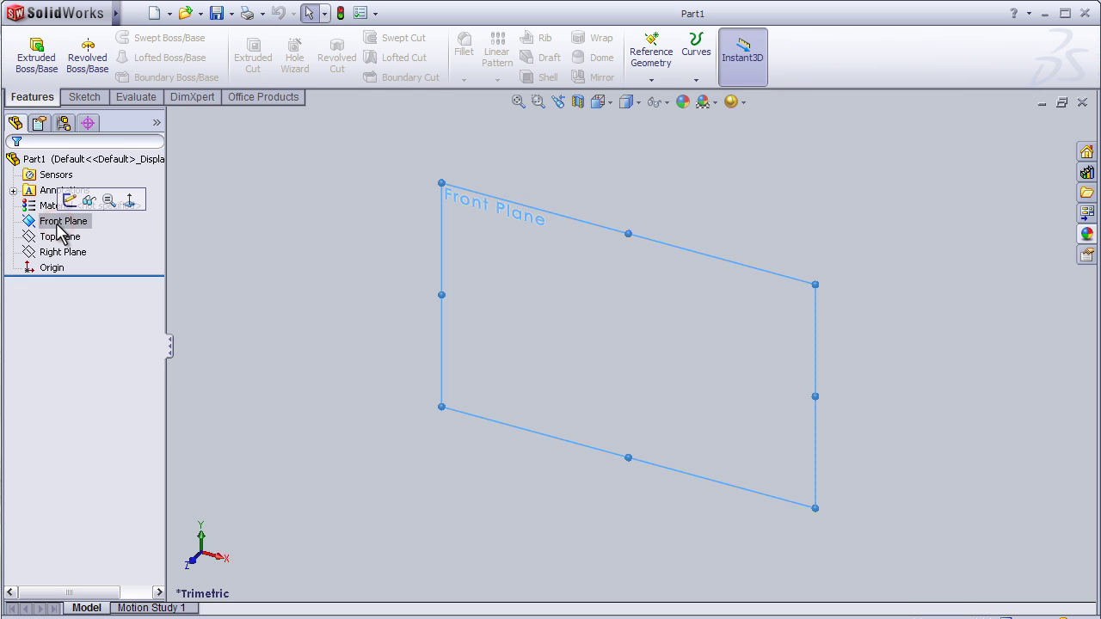
click(66, 201)
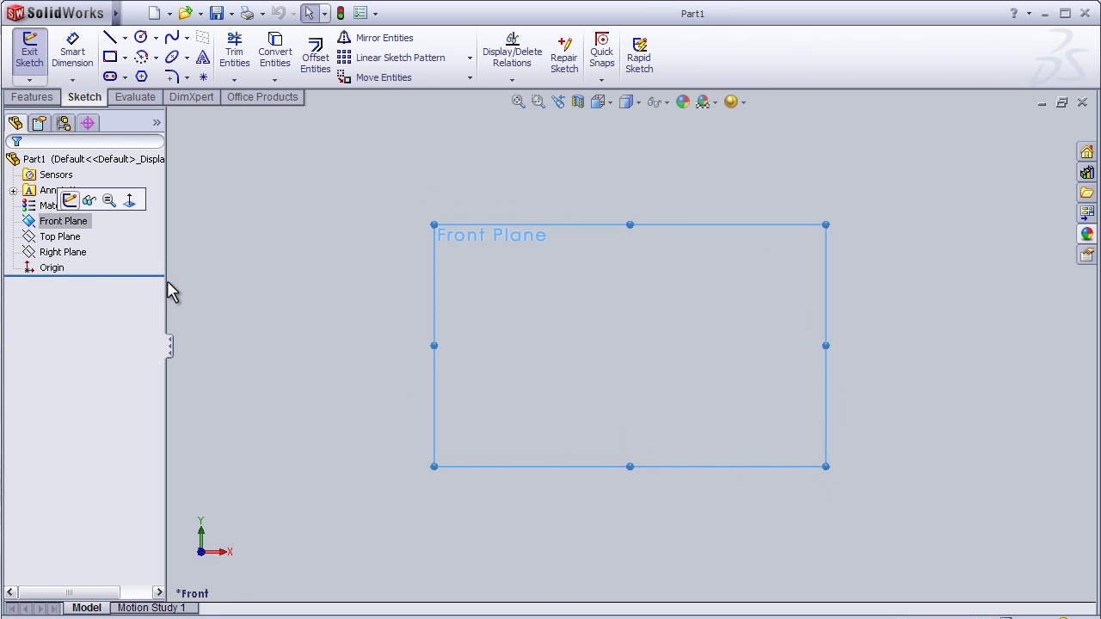
Turn on the sketch grid and adjust the zoom
right_click(505, 311)
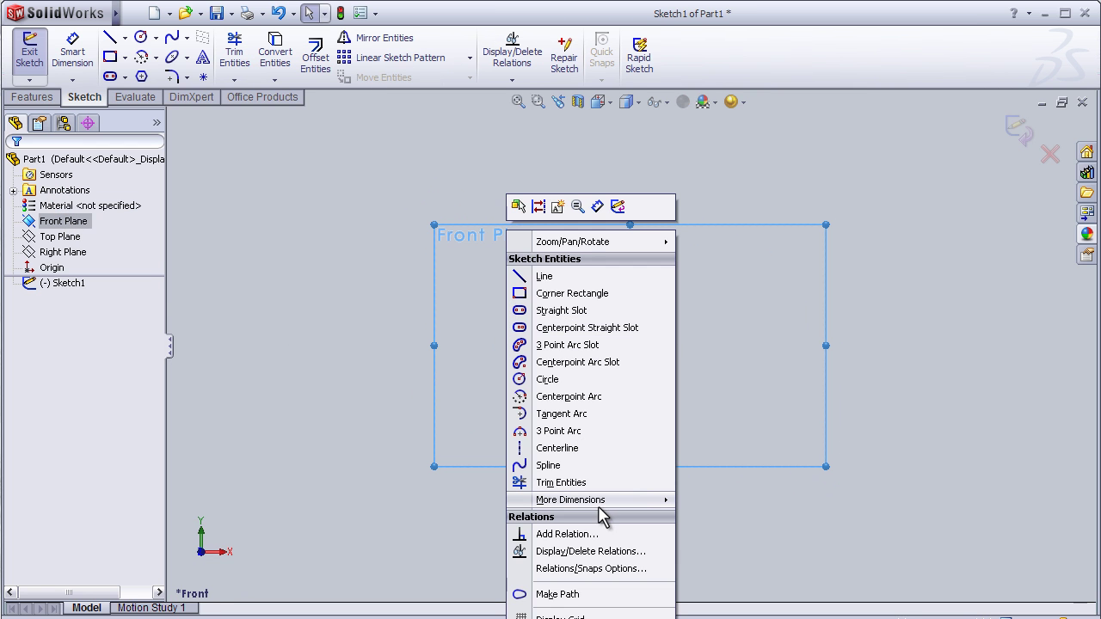
click(583, 615)
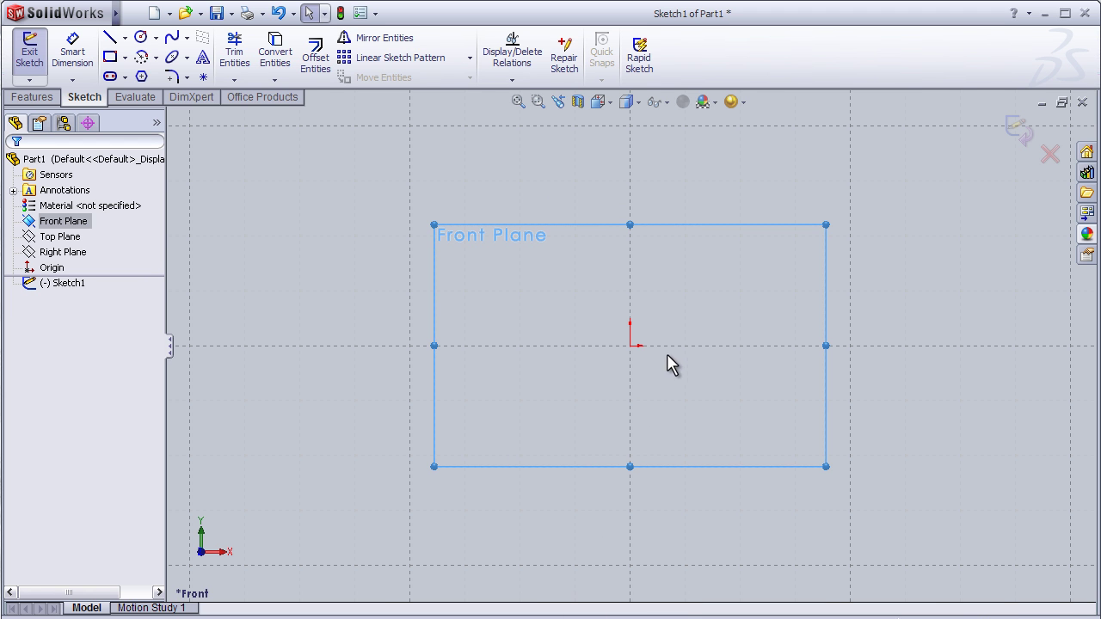
scroll(643, 338, up, 1)
scroll(644, 338, down, 1)
scroll(644, 338, down, 2)
scroll(636, 340, down, 3)
scroll(633, 340, down, 2)
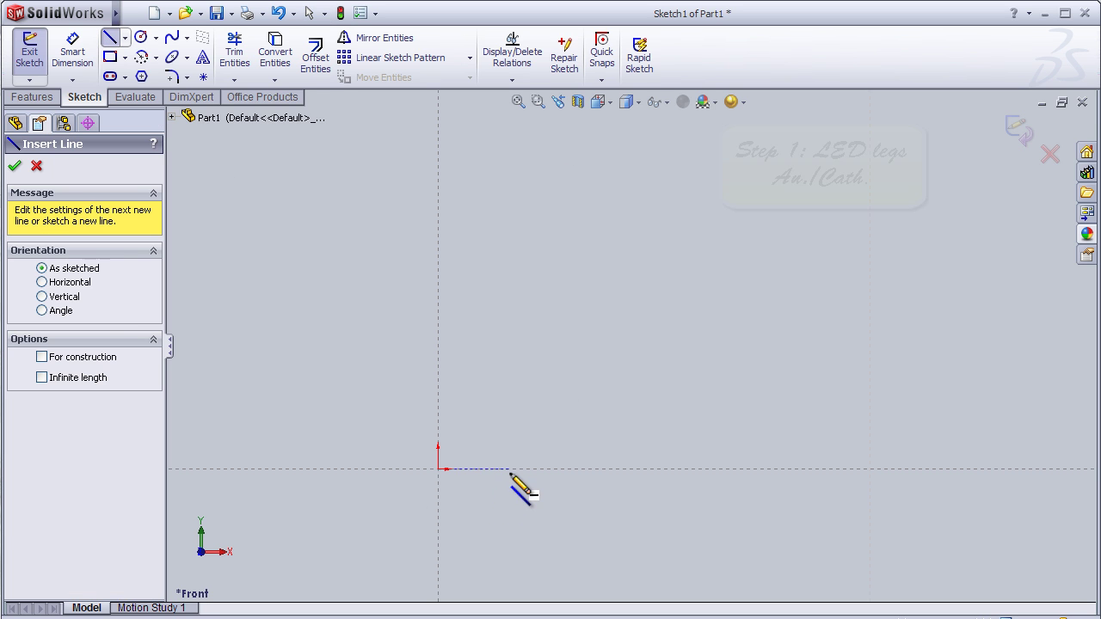
Draw the first closed leg outline with an angled bend near its top
click(514, 568)
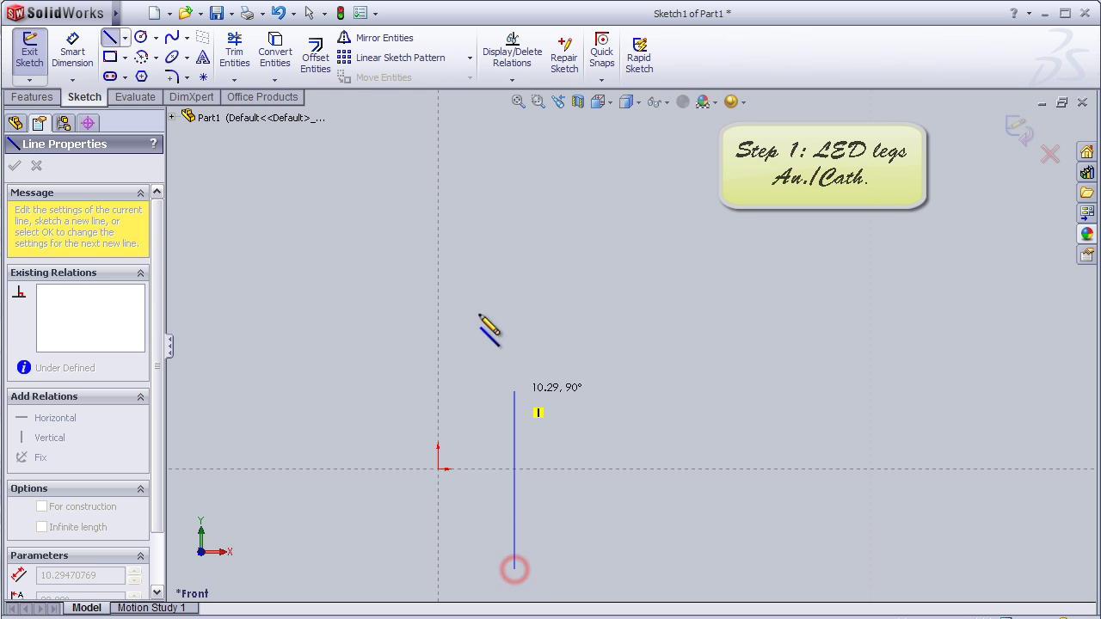
click(514, 205)
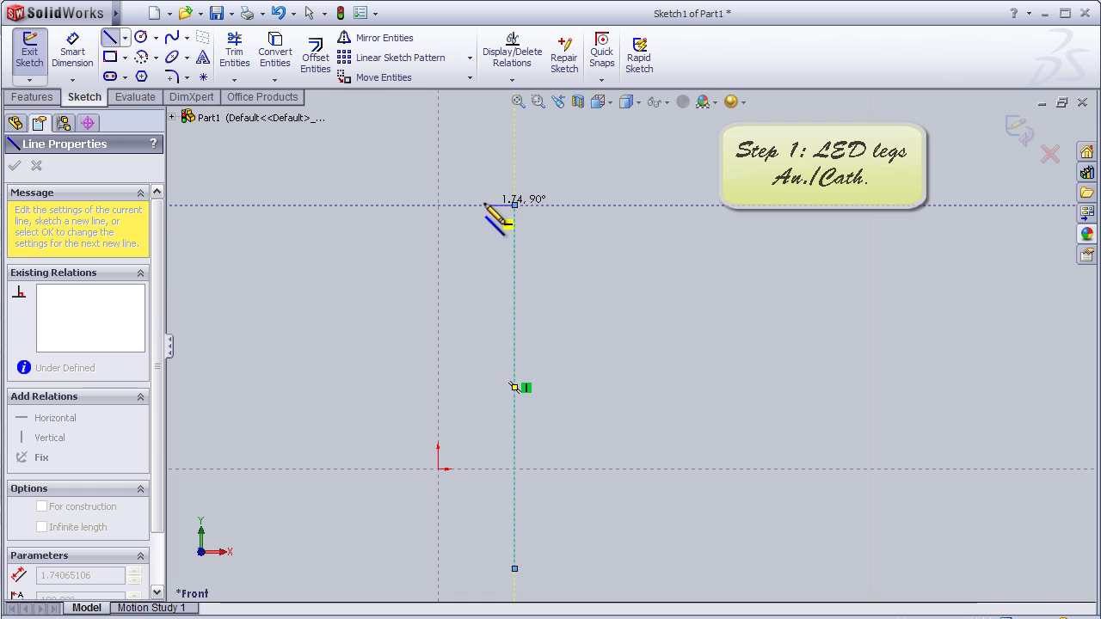
click(487, 205)
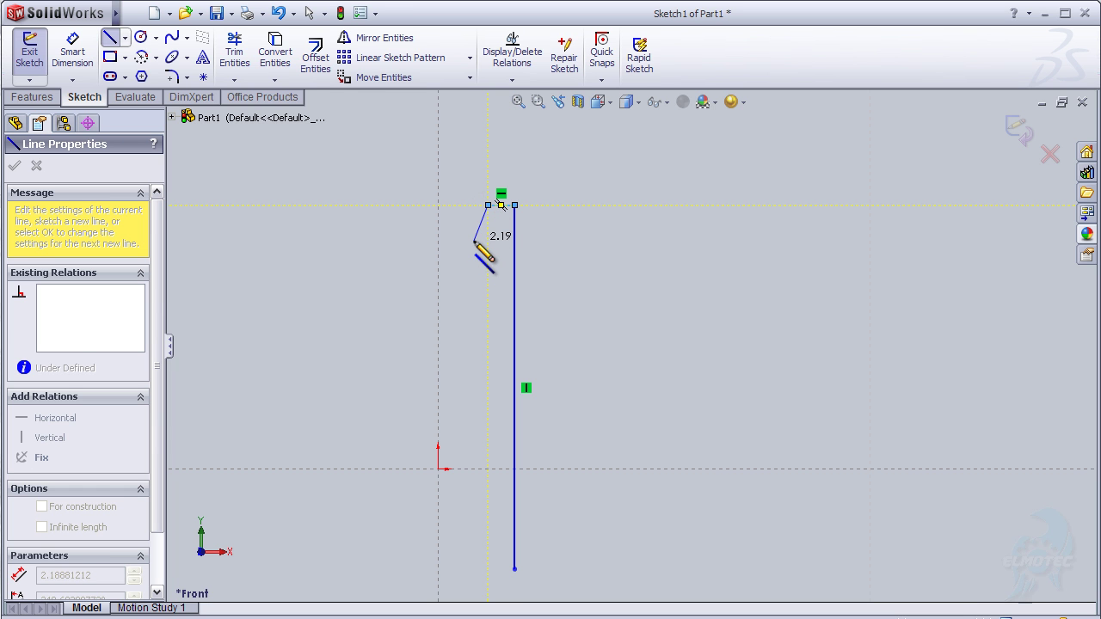
click(470, 244)
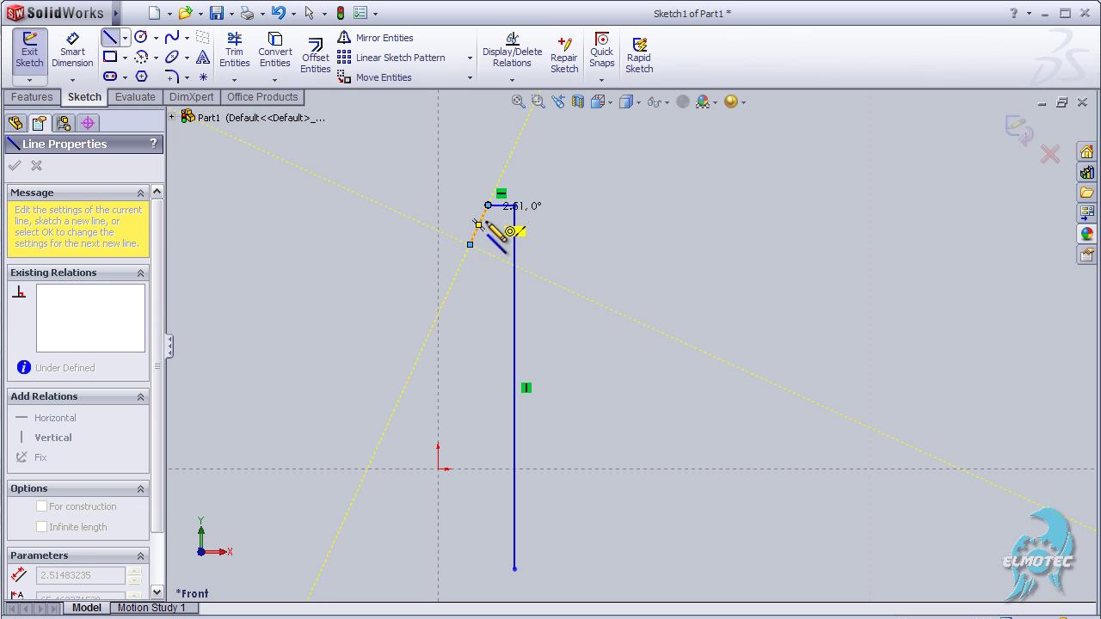
click(488, 244)
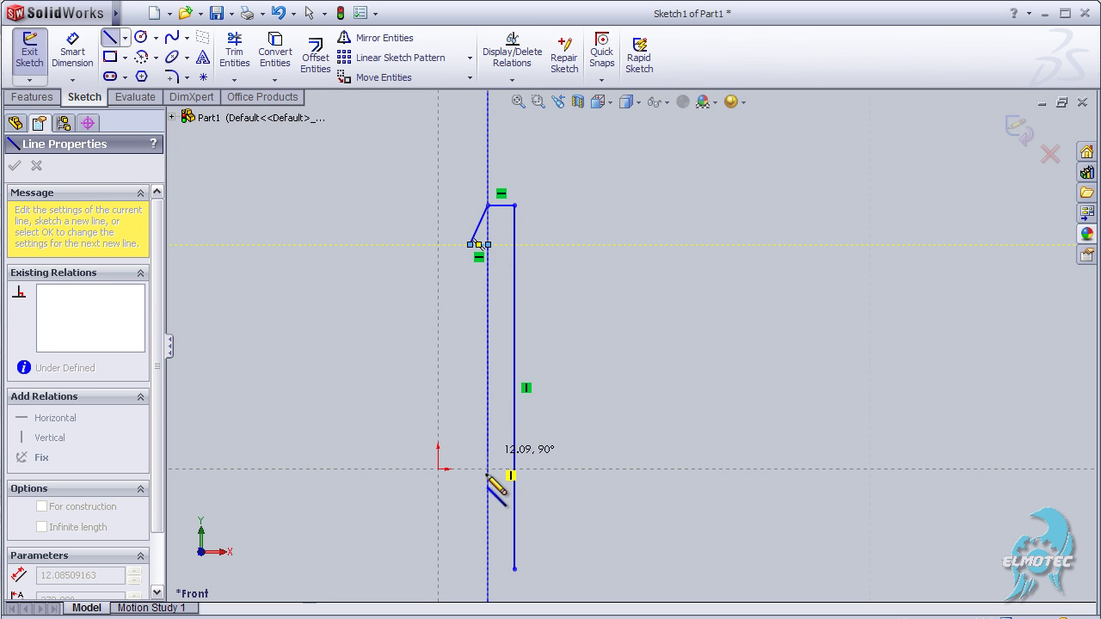
click(488, 569)
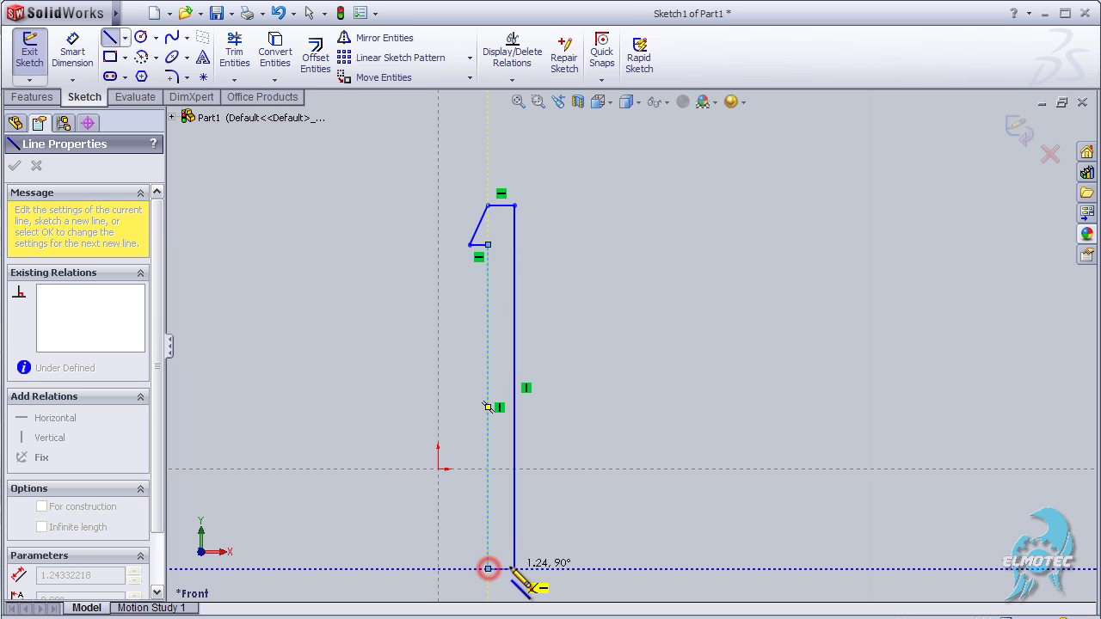
click(515, 568)
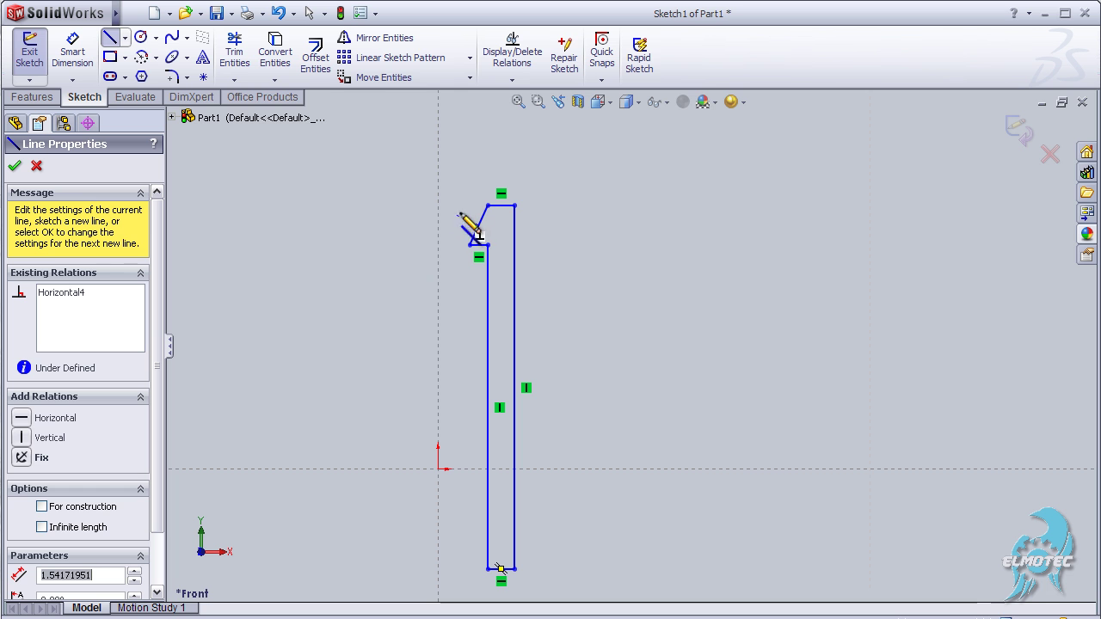
Draw the second, longer leg outline with its angled top edge, closing along the top
click(467, 206)
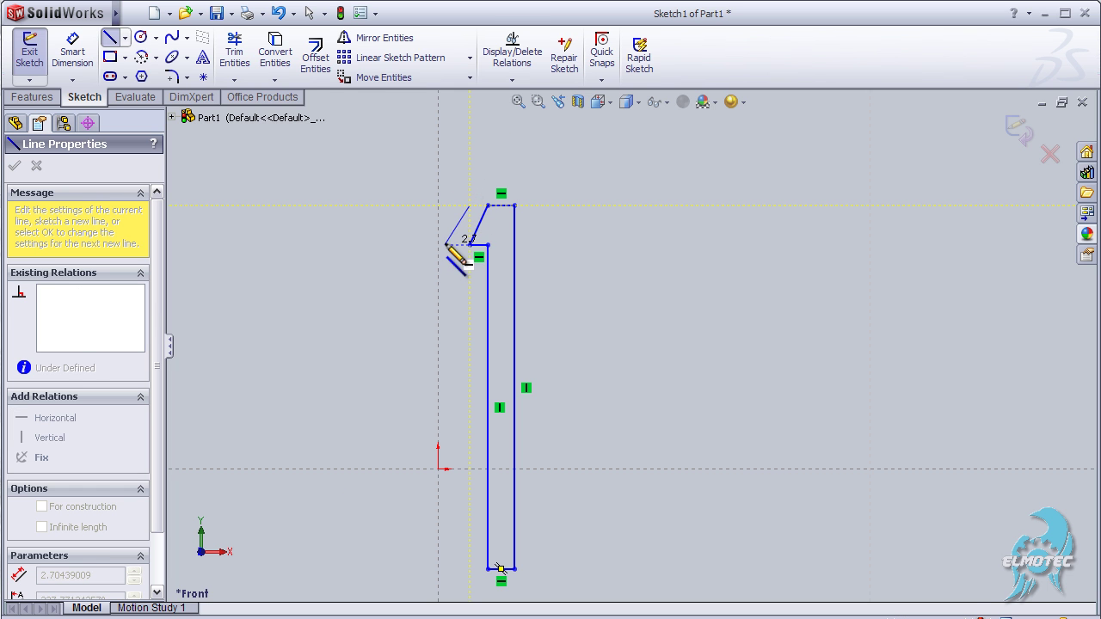
click(469, 245)
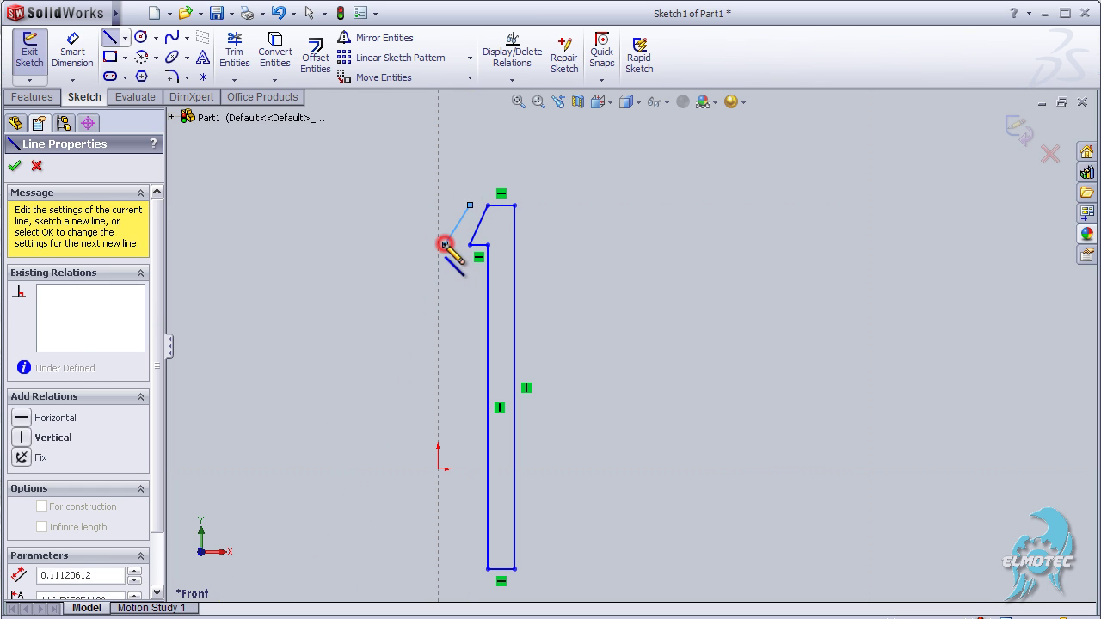
click(412, 246)
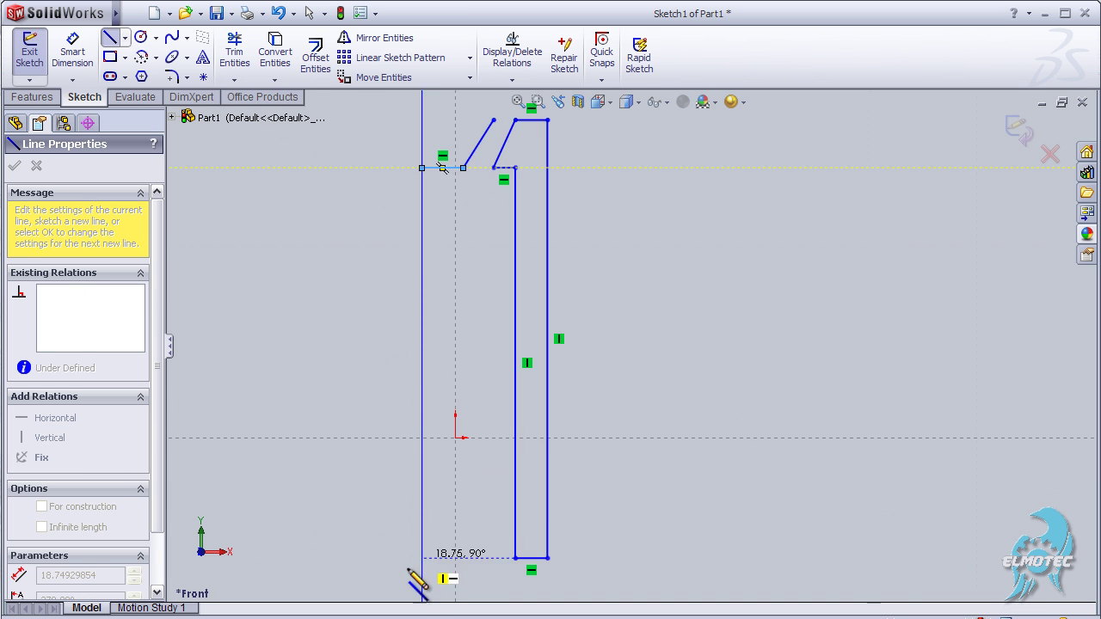
click(457, 491)
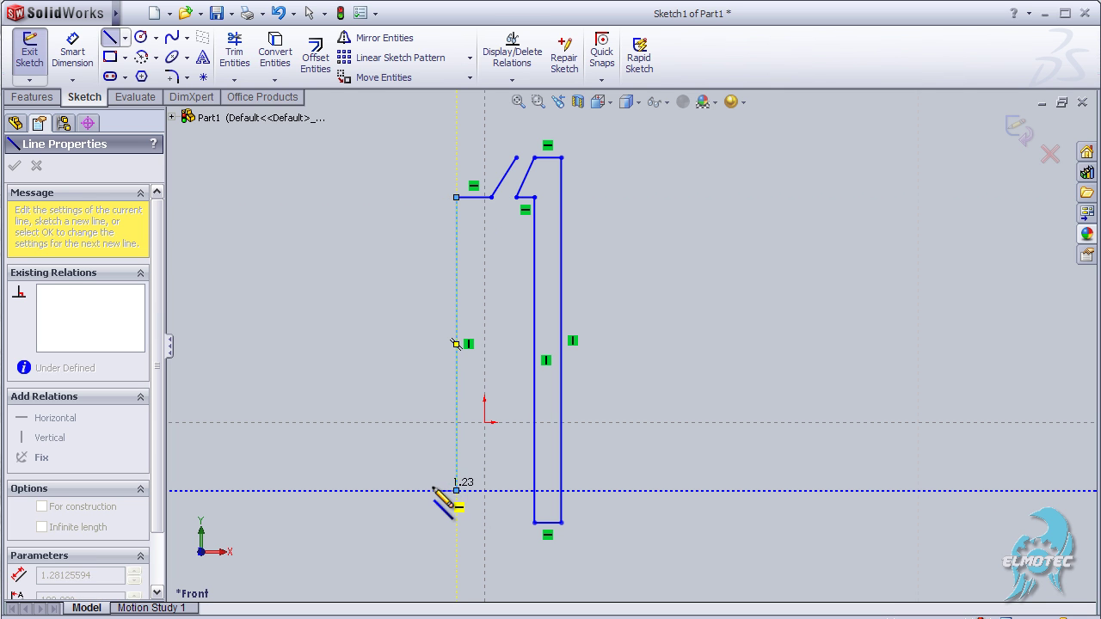
click(434, 491)
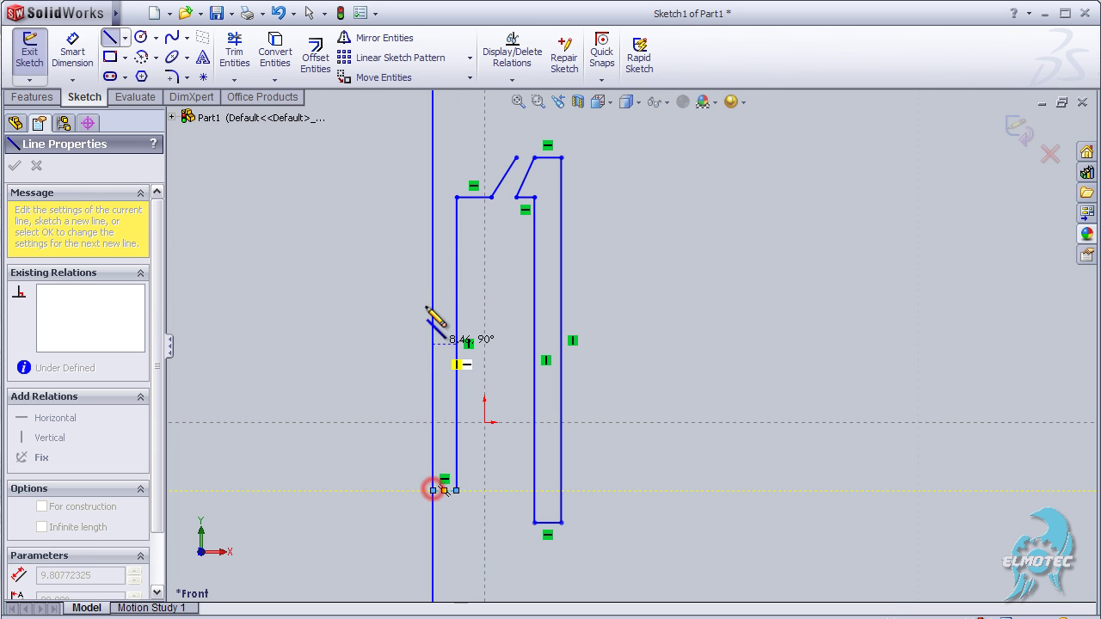
click(434, 158)
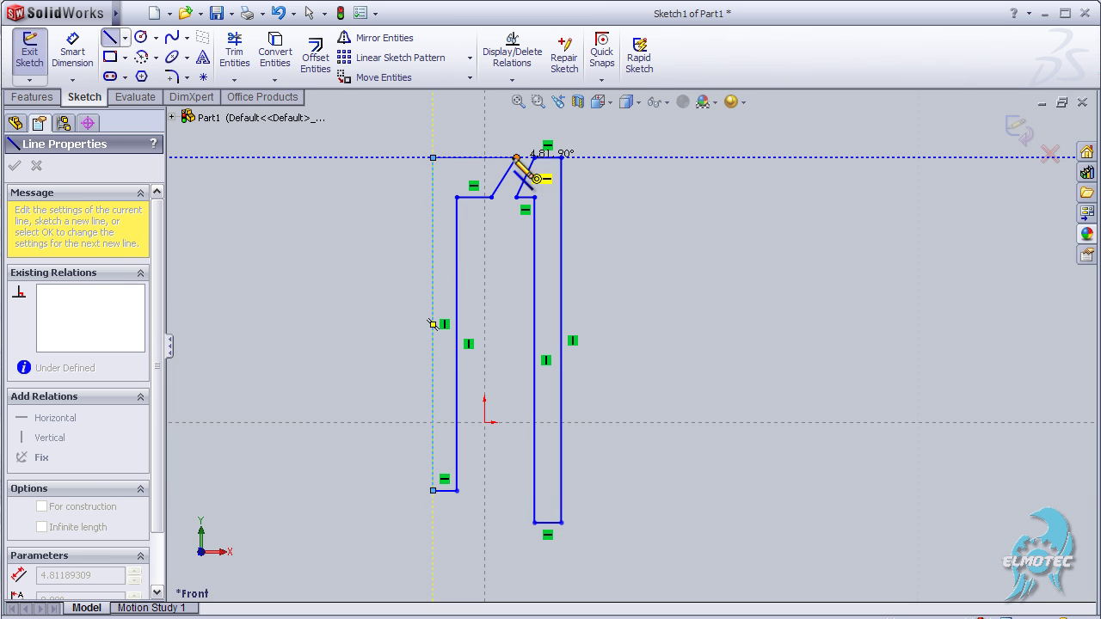
click(516, 158)
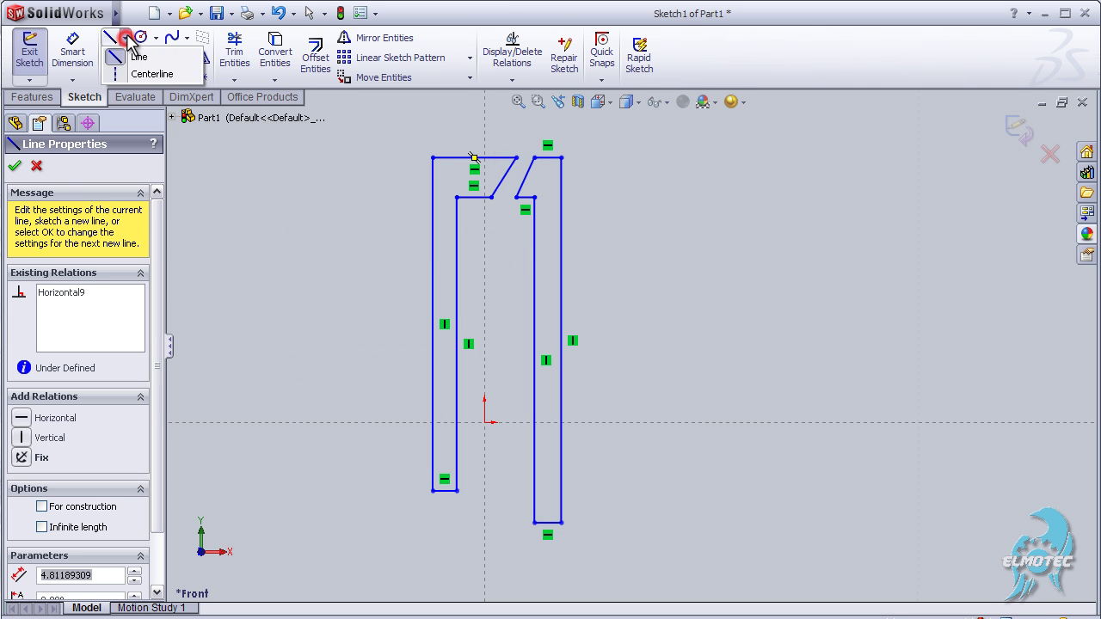
Draw a vertical centerline through the origin spanning both legs
click(144, 74)
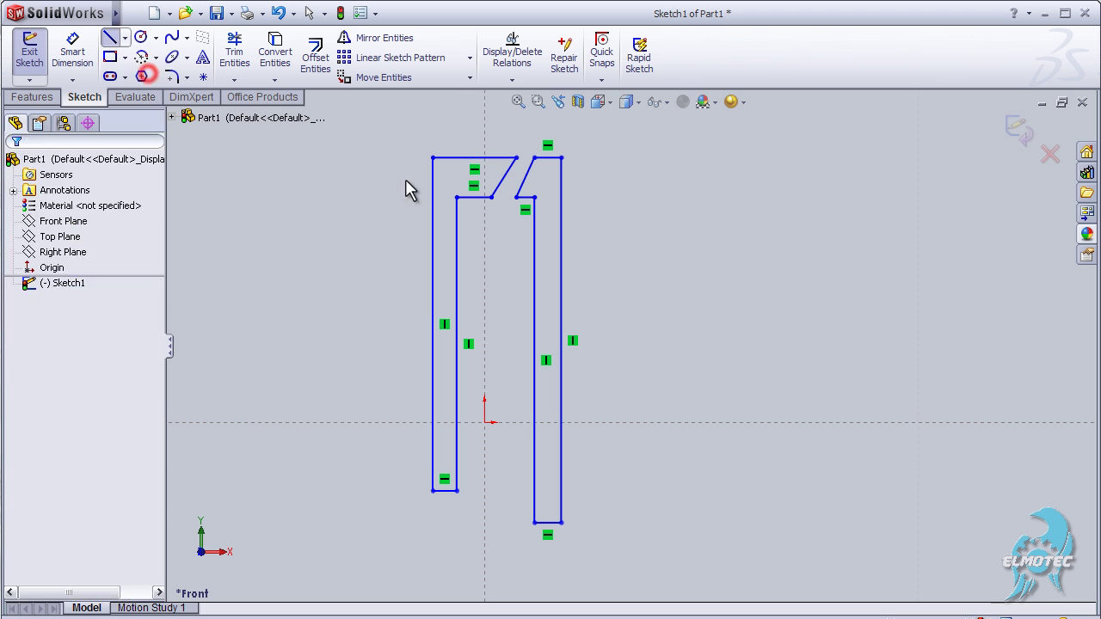
click(484, 104)
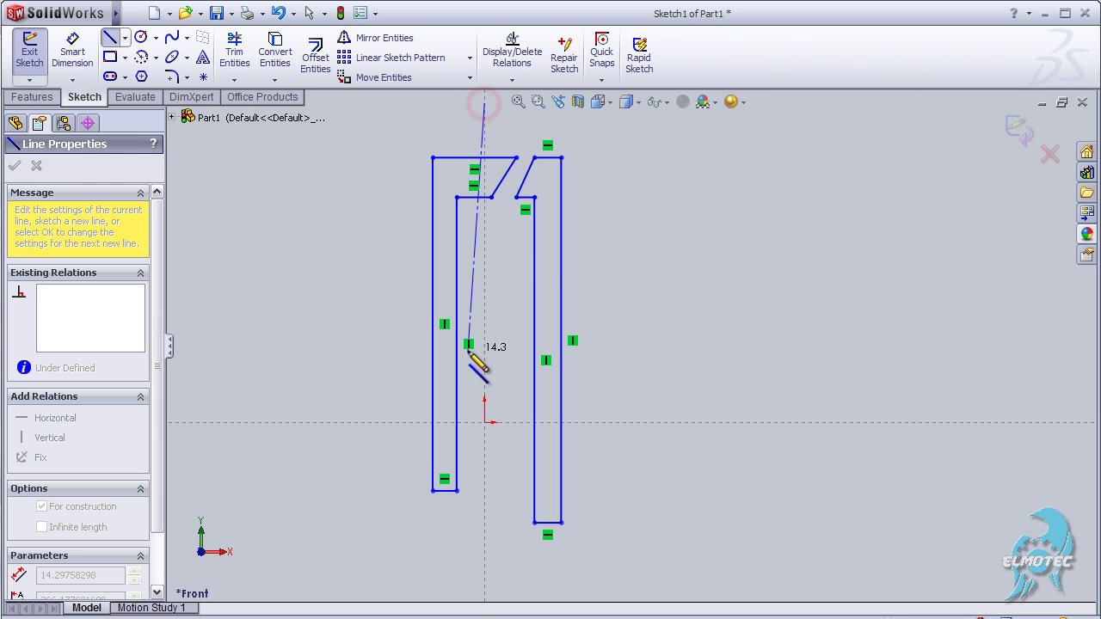
click(485, 588)
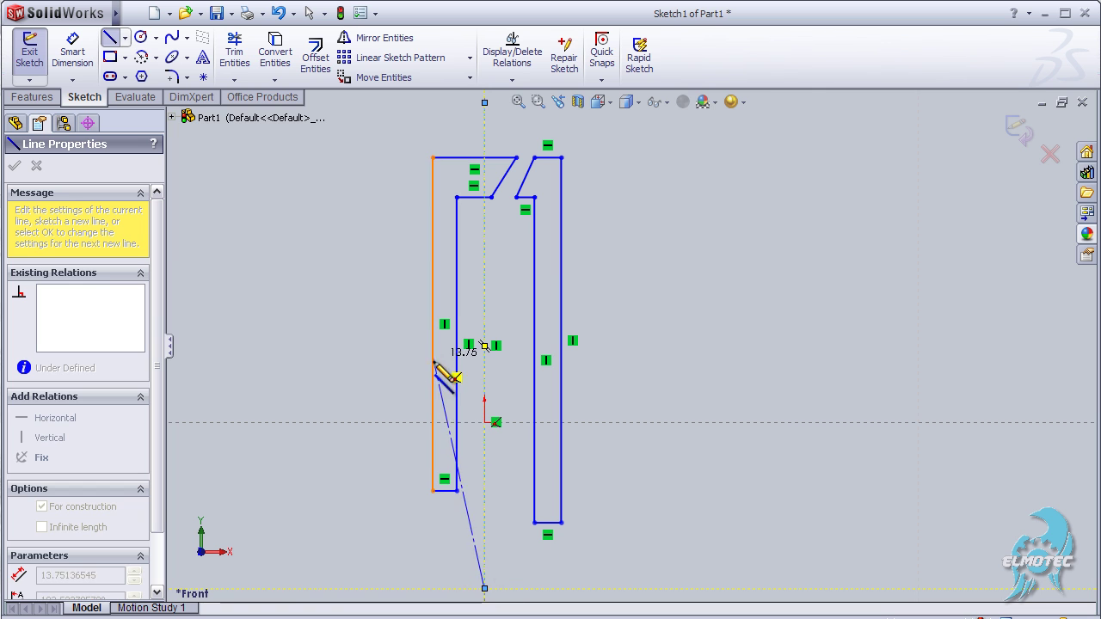
key(Escape)
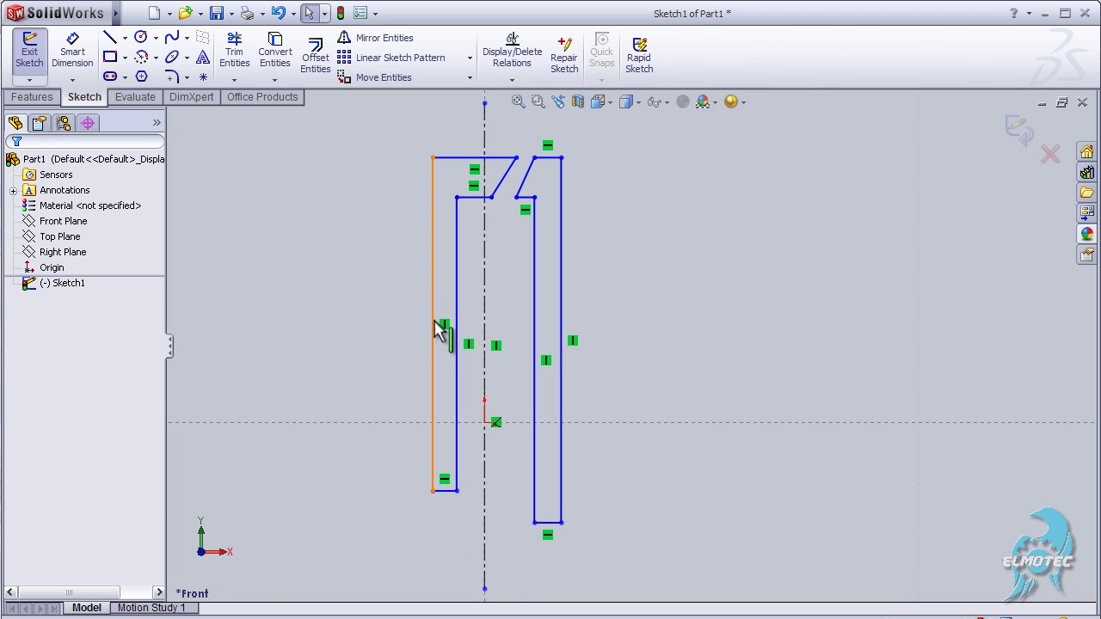
Make both legs' outer edges symmetric about the centerline
click(432, 323)
ctrl+click(563, 317)
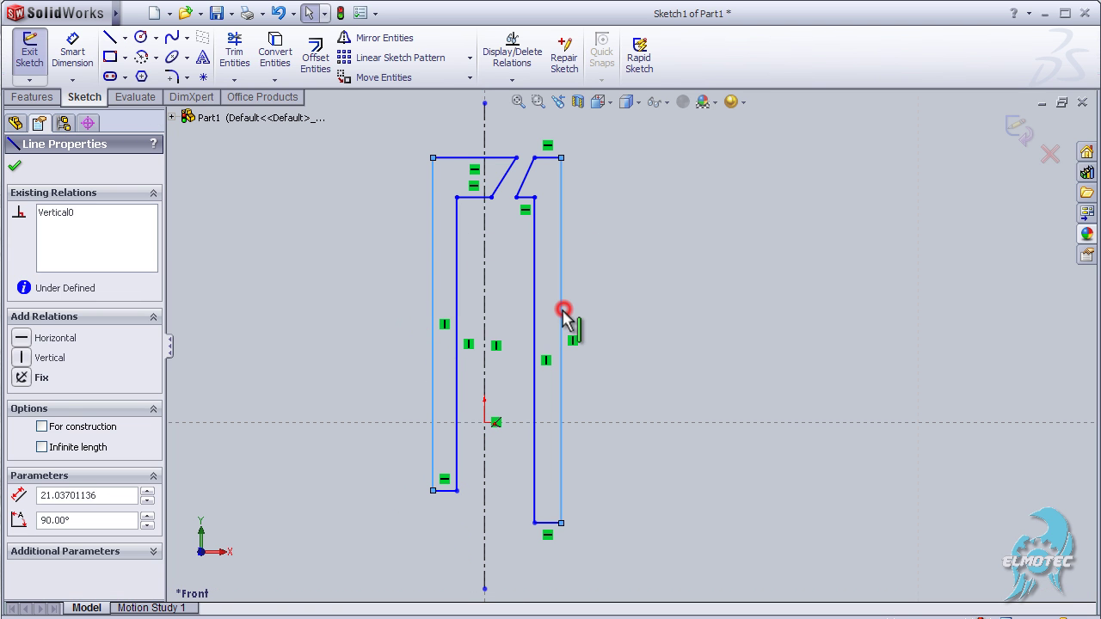
ctrl+click(486, 315)
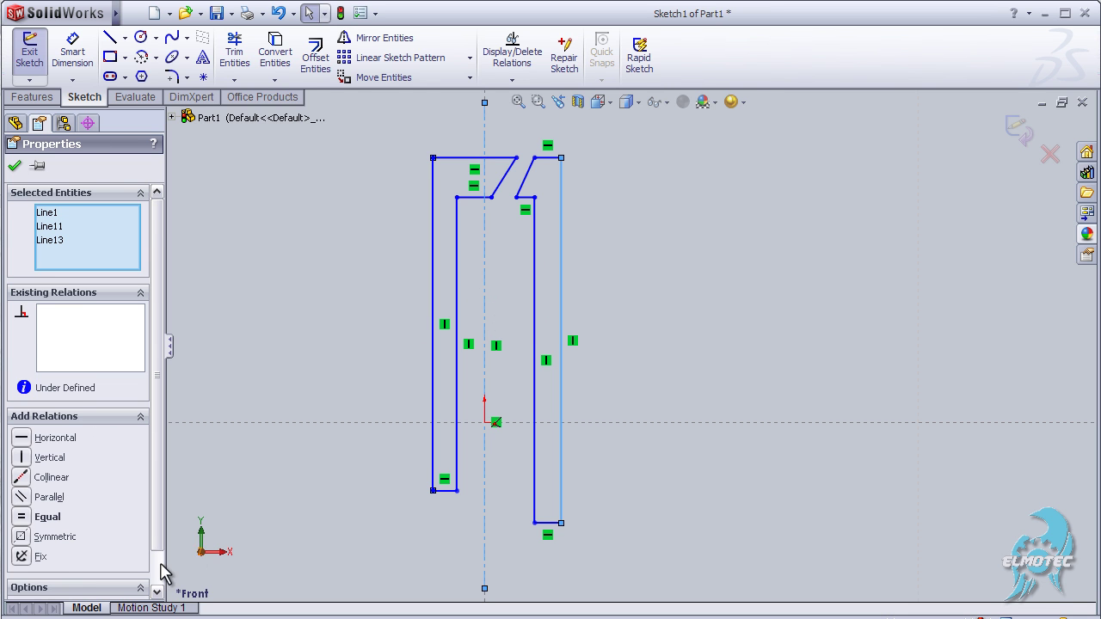
click(22, 536)
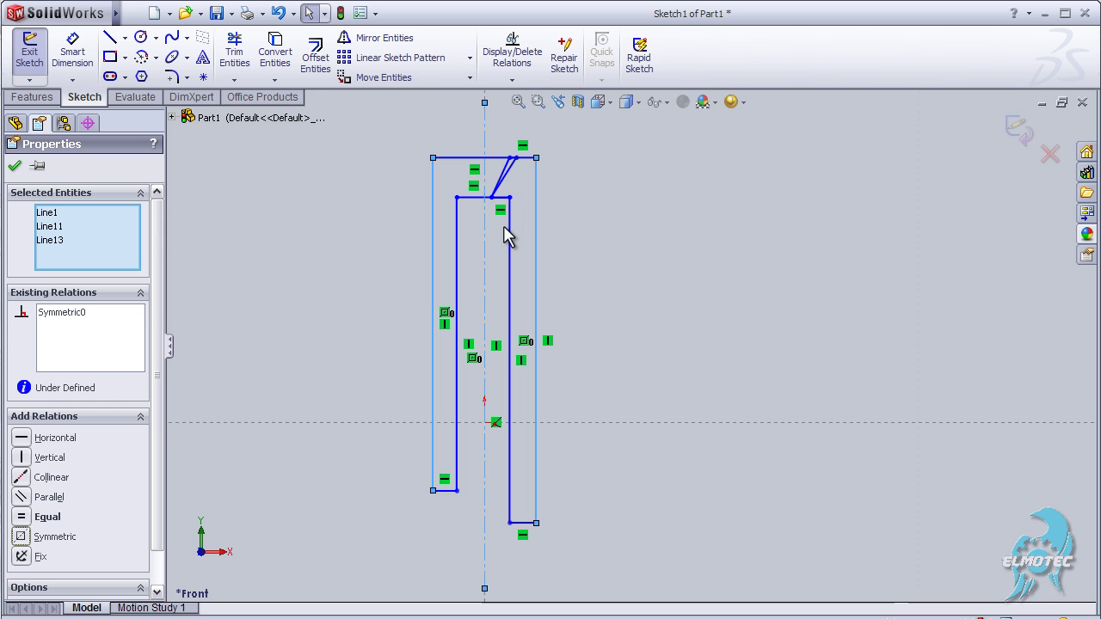
Dimension the short top line to 0.7 mm
click(73, 53)
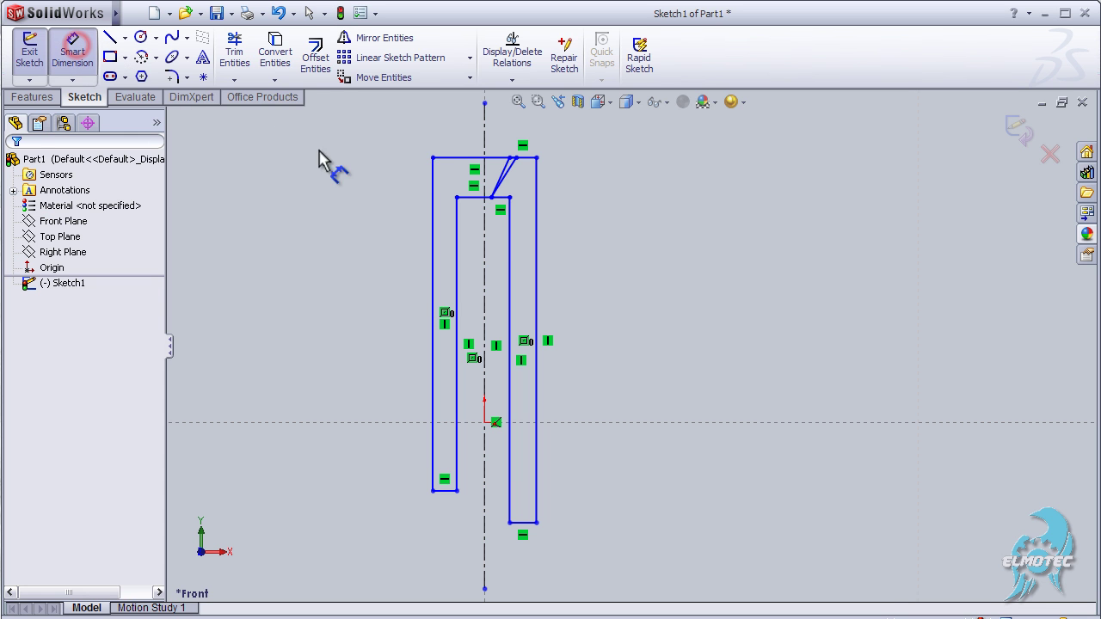
click(529, 158)
click(527, 123)
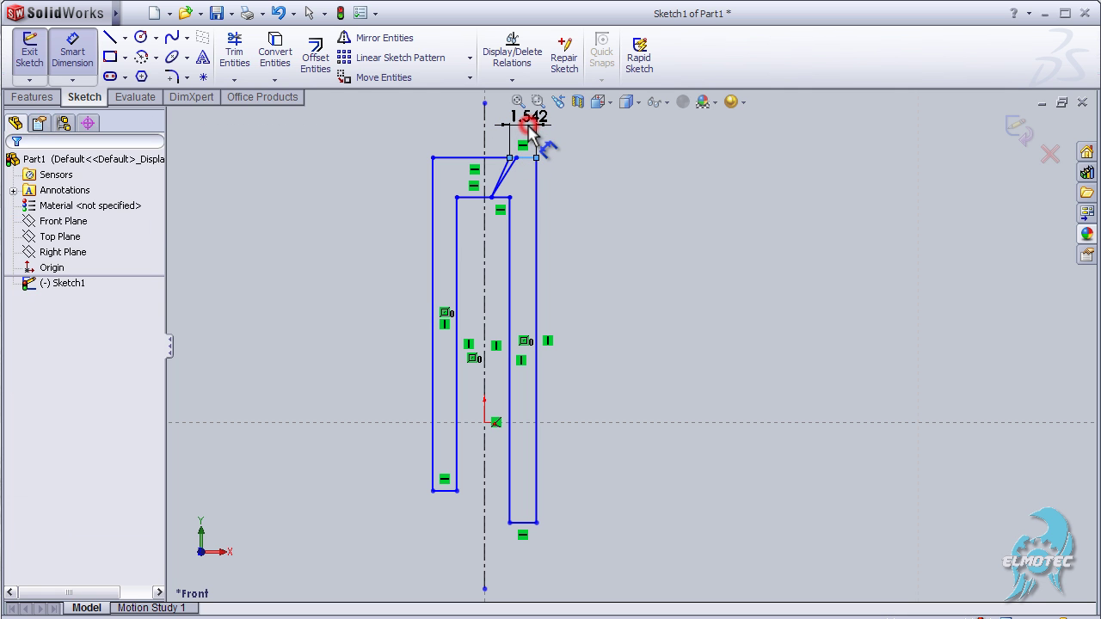
click(529, 127)
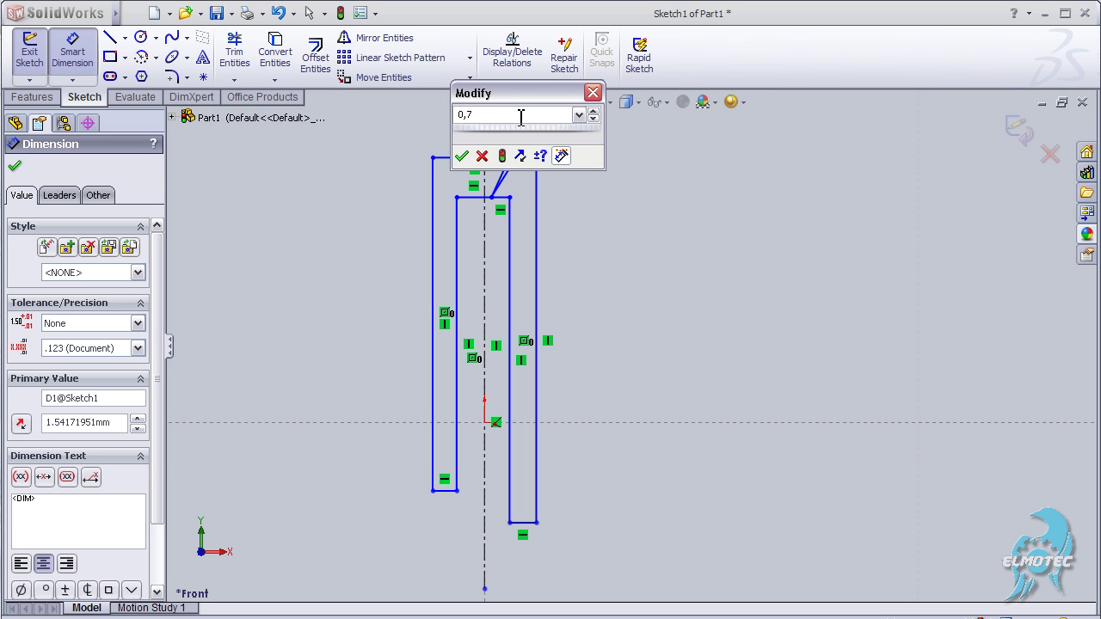
key(Return)
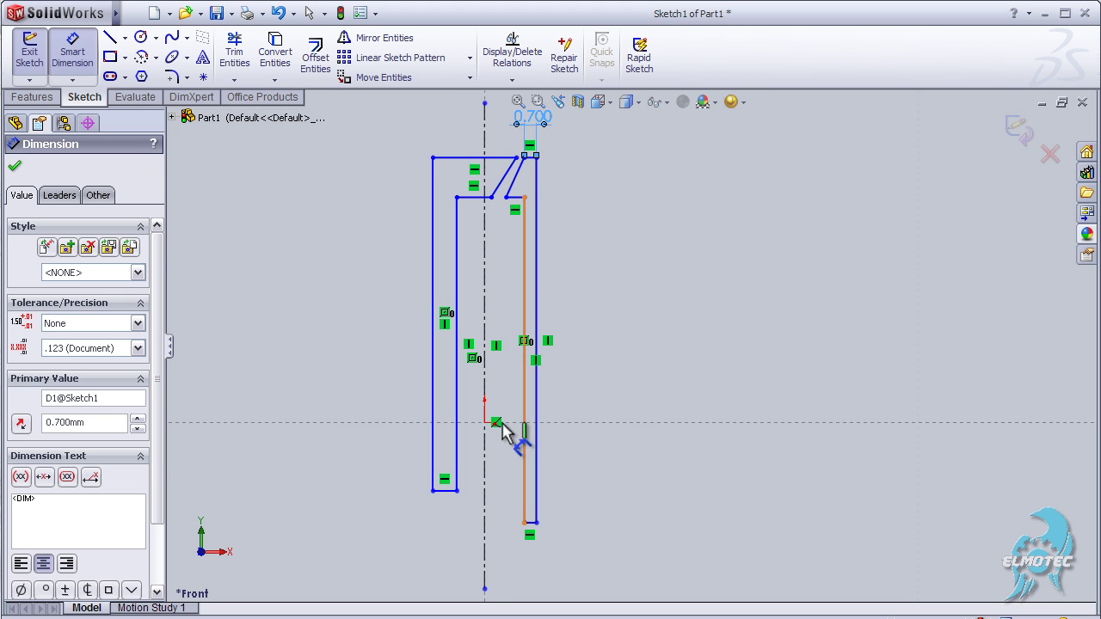
Dimension the right outer line to 17 mm and the left outer line to 15 mm
click(537, 507)
click(632, 363)
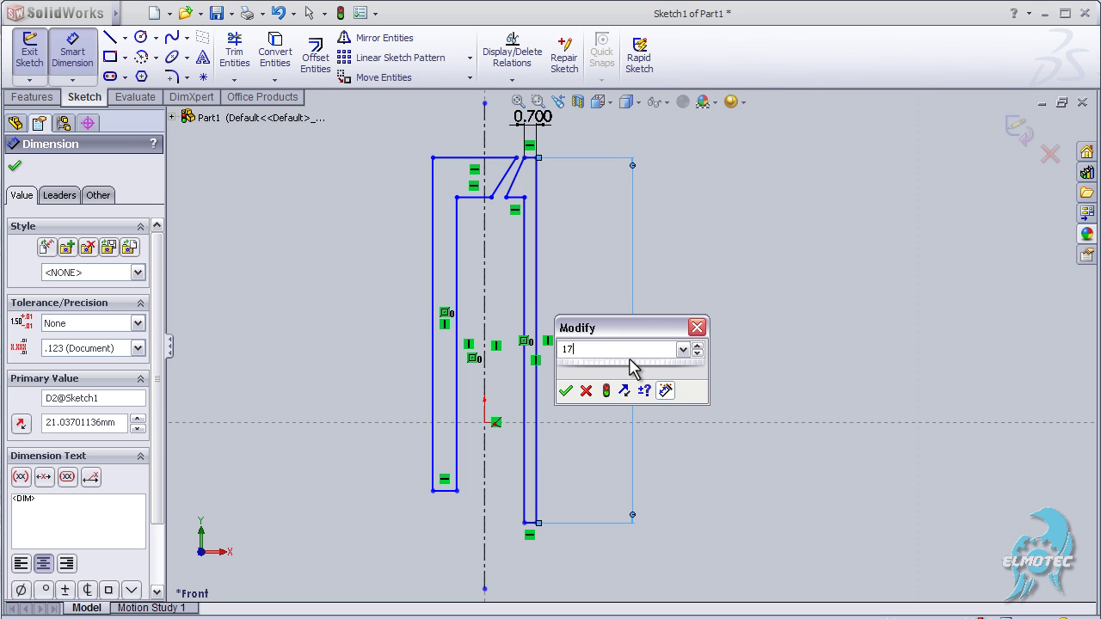
key(Return)
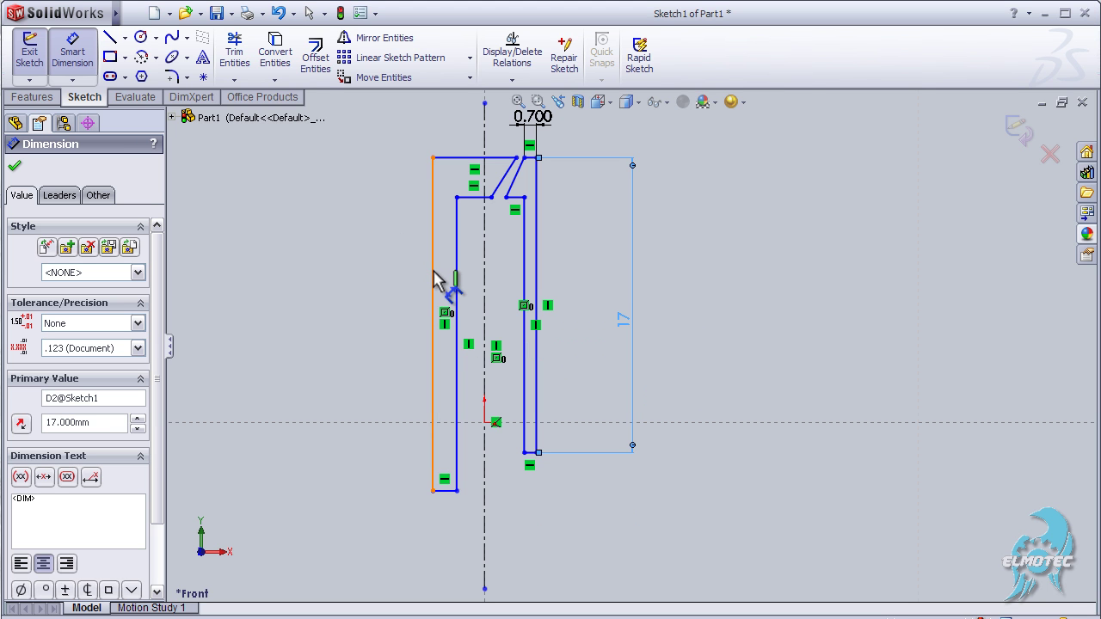
click(434, 280)
click(344, 292)
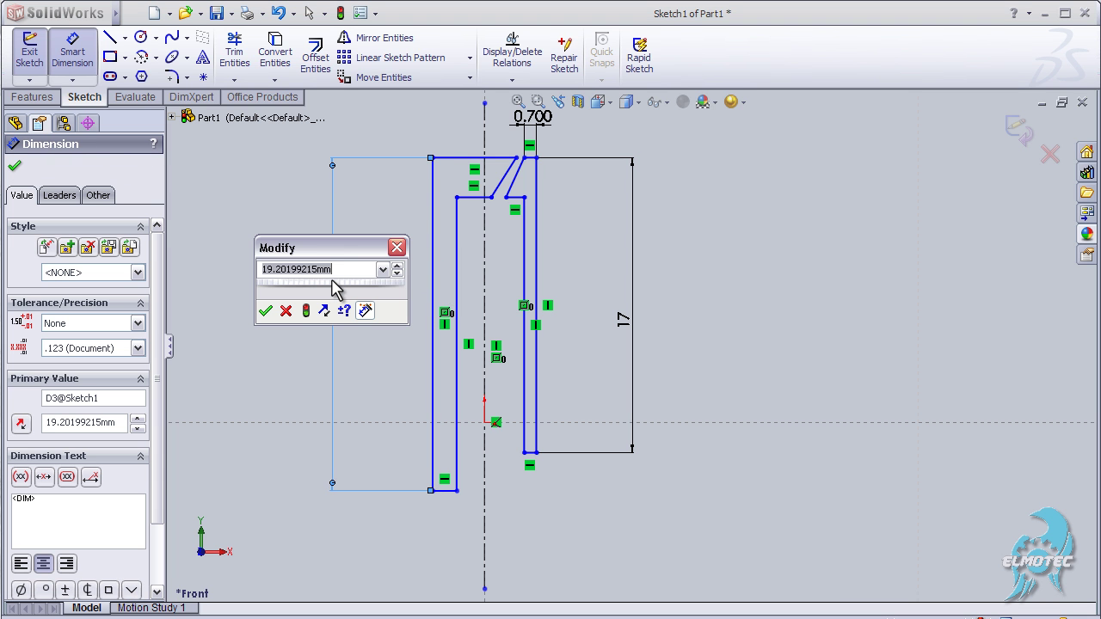
text(15)
text(15.000)
key(Return)
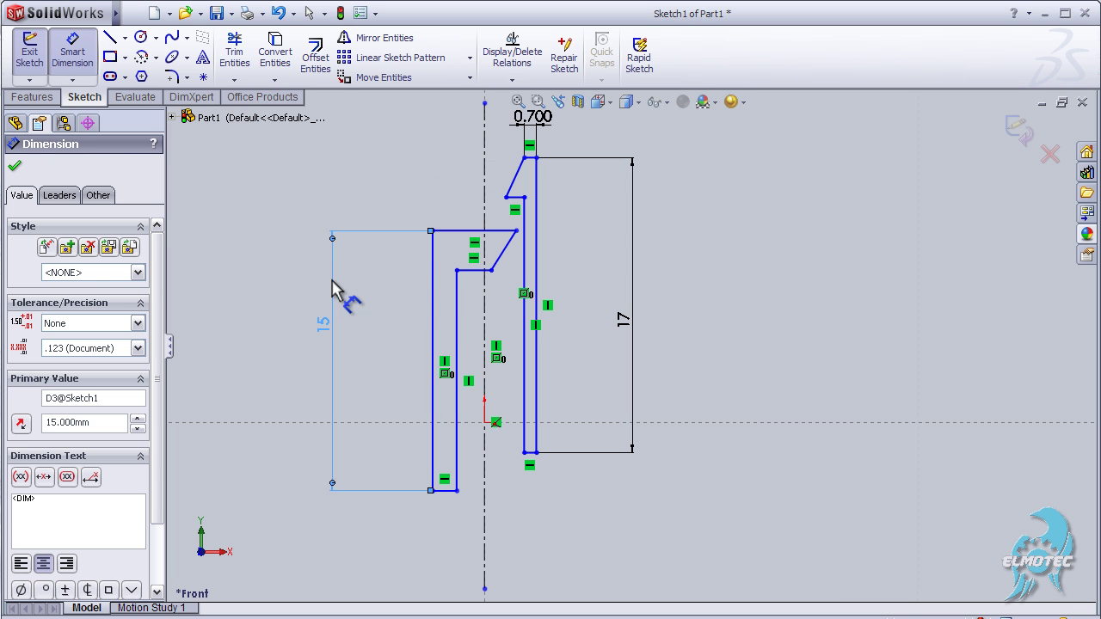
Cancel the extra top-line dimension and select the left profile's top line
click(495, 231)
drag(495, 231, 533, 159)
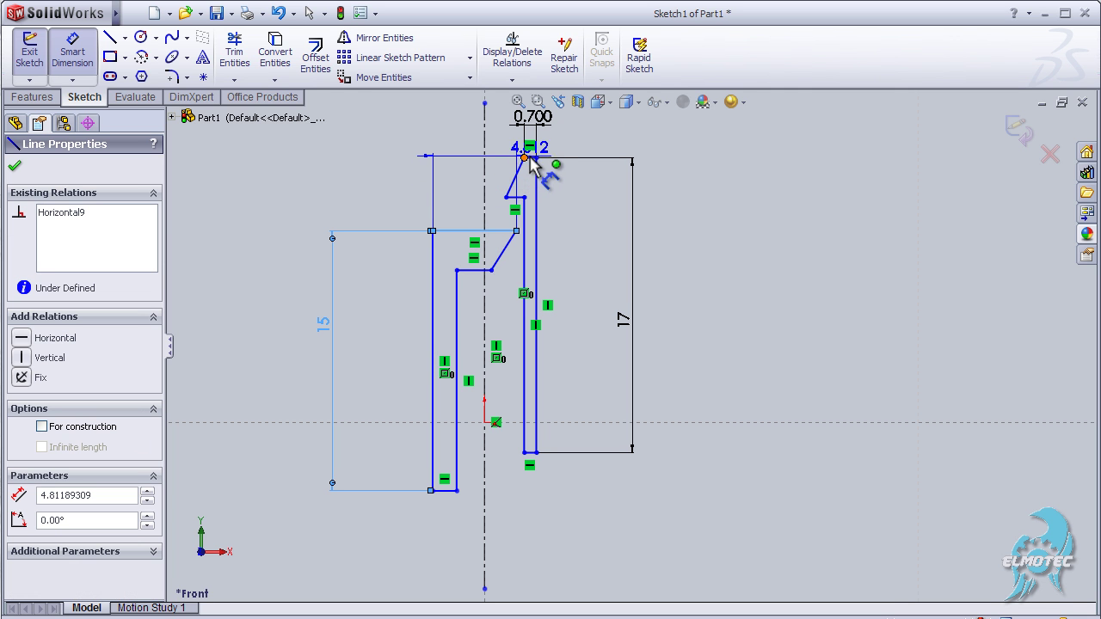
key(Escape)
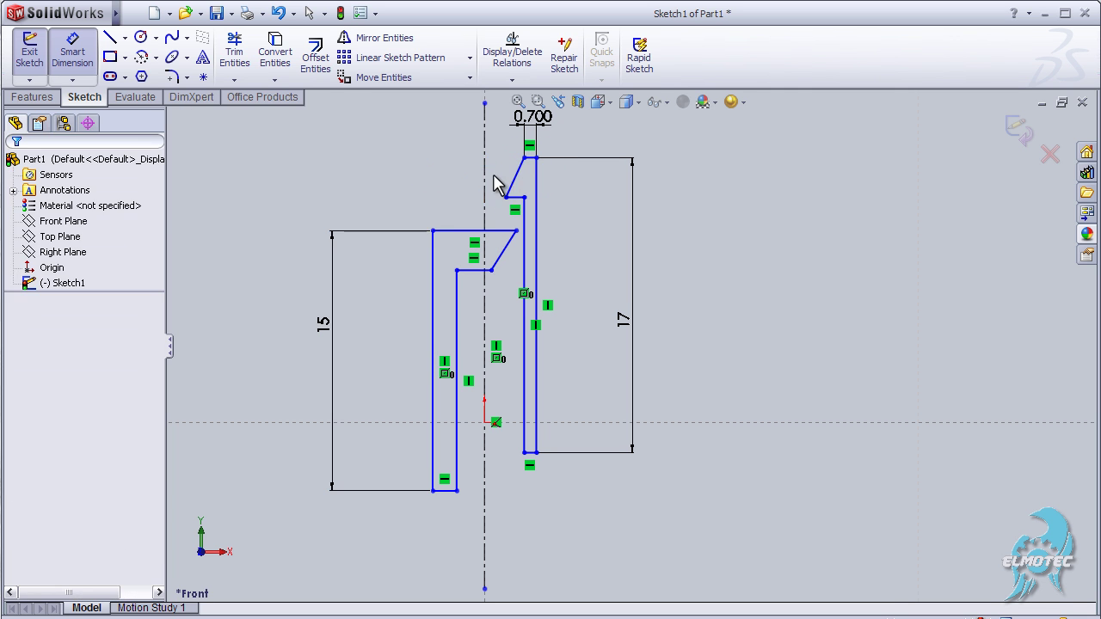
click(460, 233)
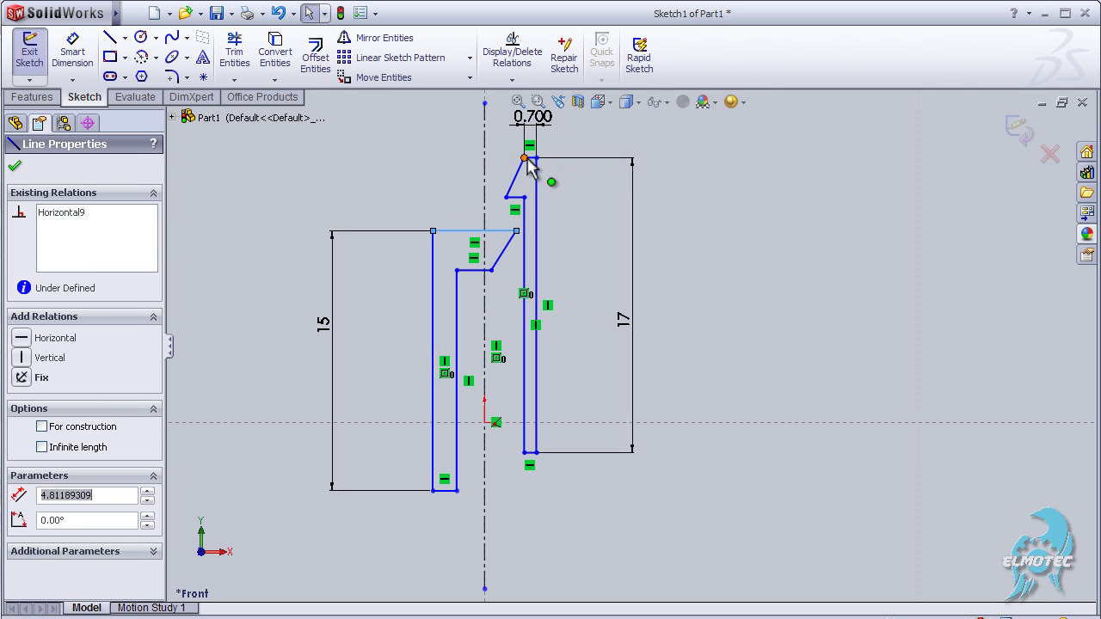
Make the two profiles' top lines collinear
ctrl+click(530, 158)
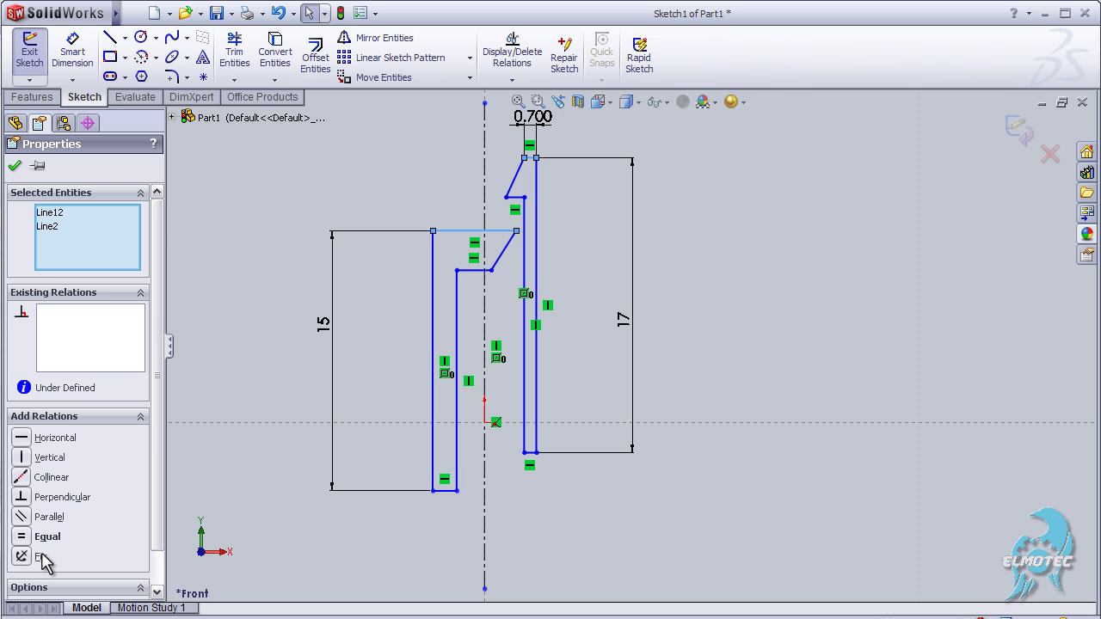
click(52, 478)
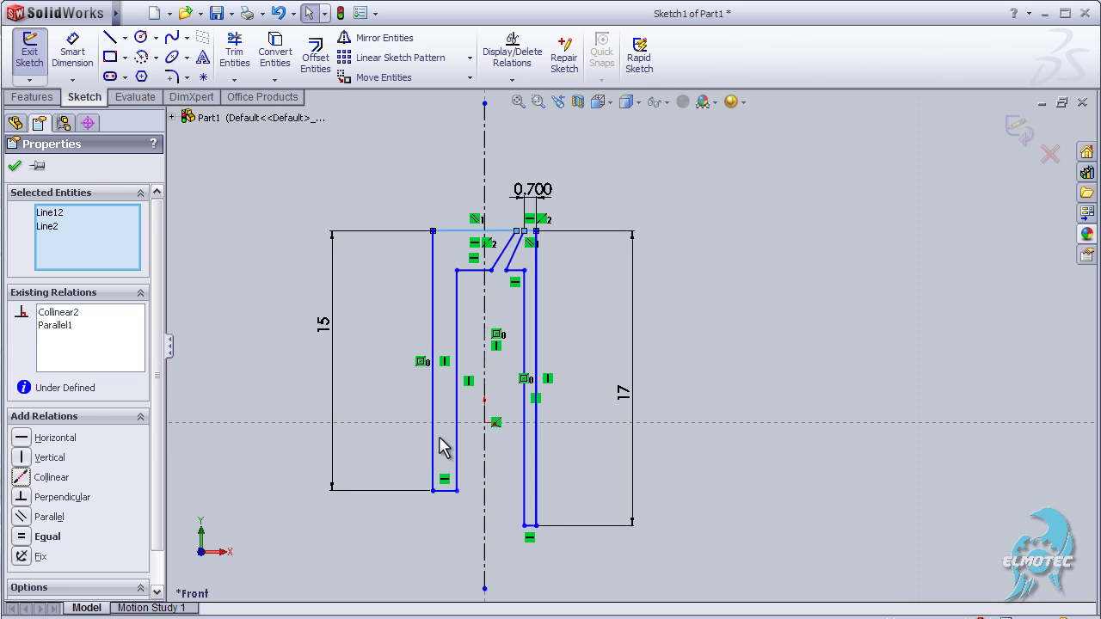
click(446, 492)
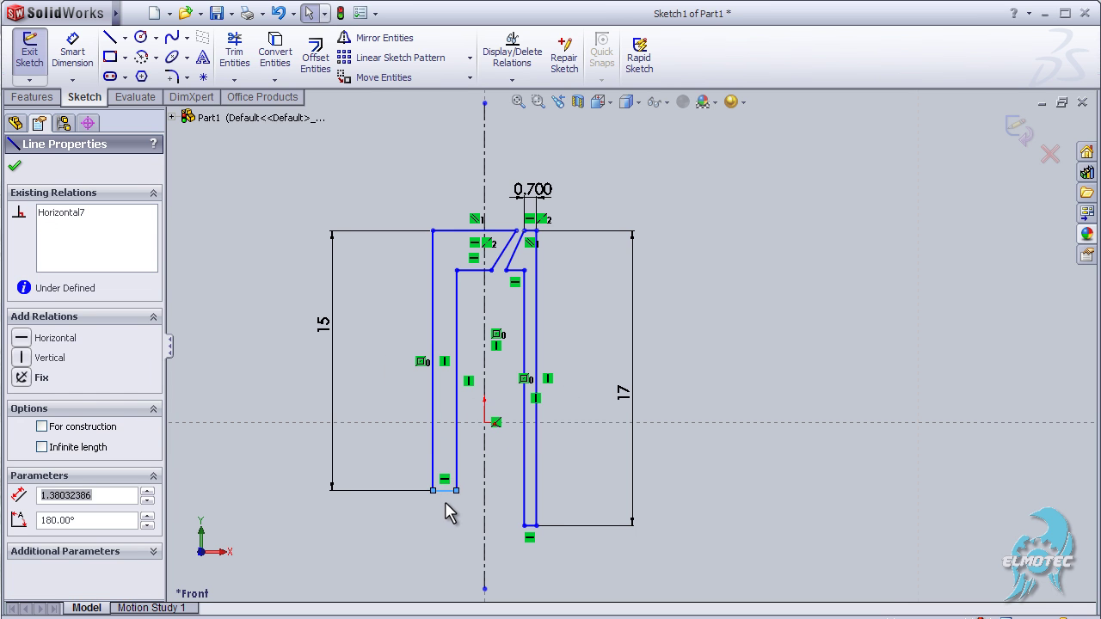
click(15, 166)
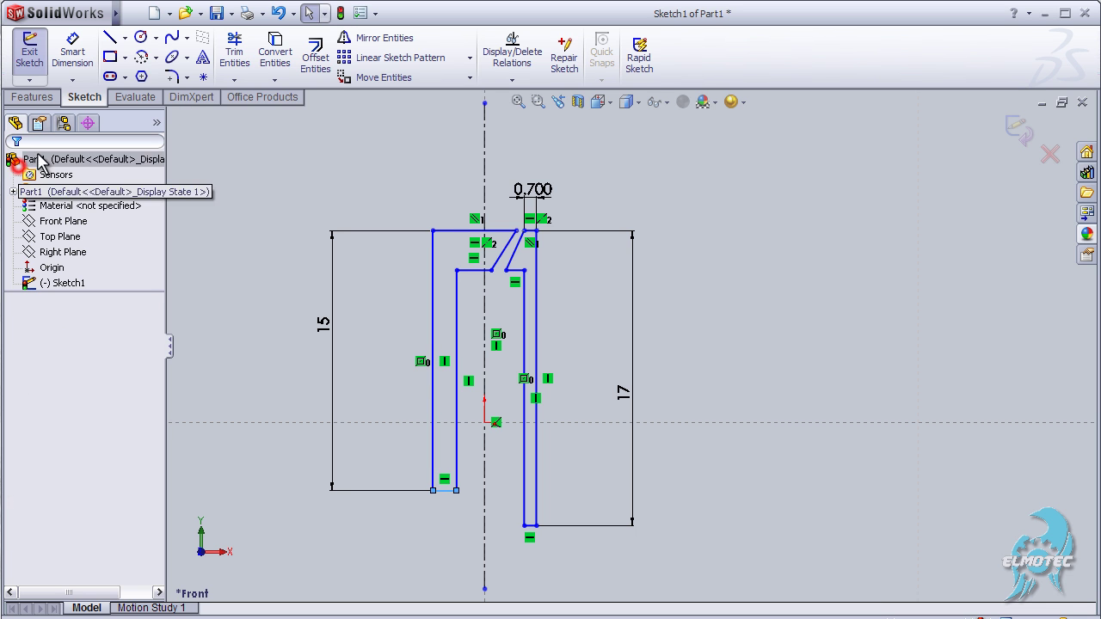
Dimension the bottom ledge to 0.7 mm and the inner horizontal step to 1.7 mm
click(73, 45)
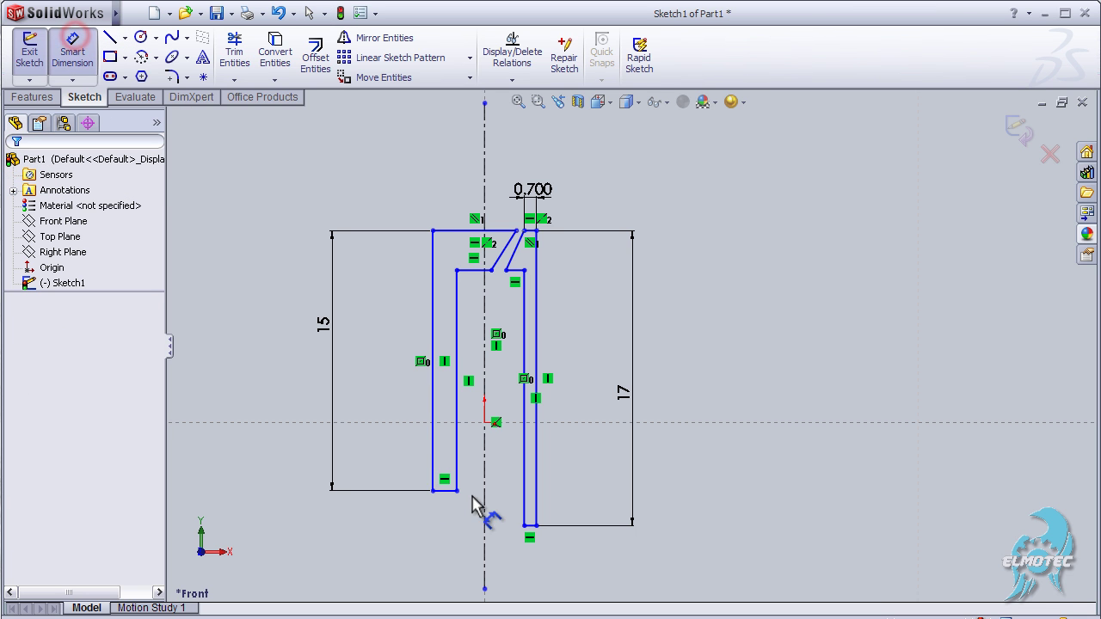
click(446, 492)
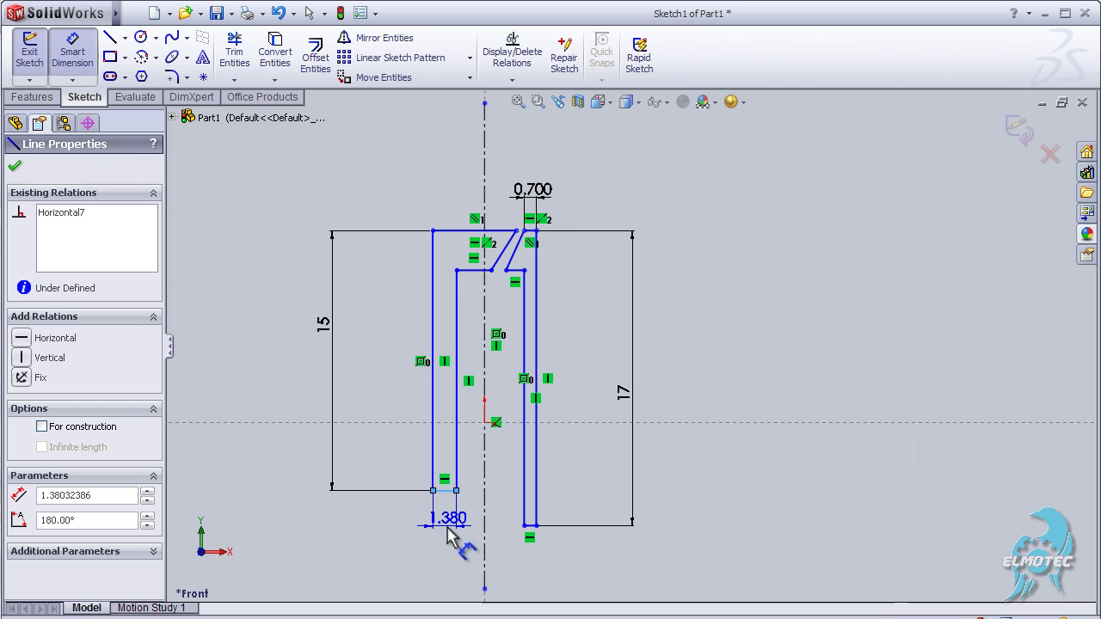
click(447, 526)
text(0,7)
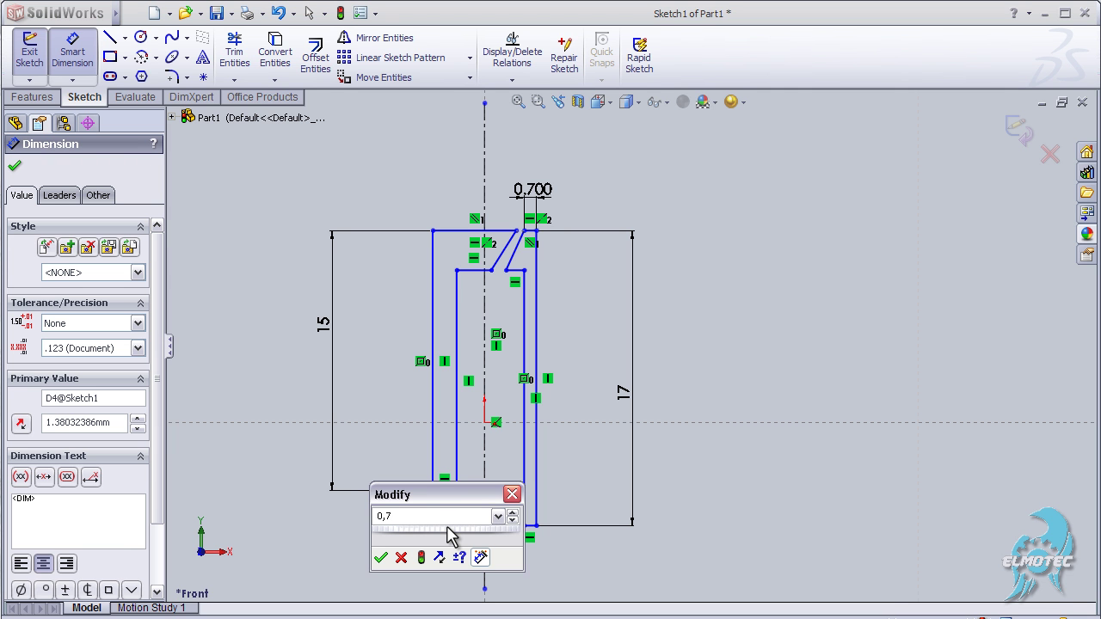
key(Return)
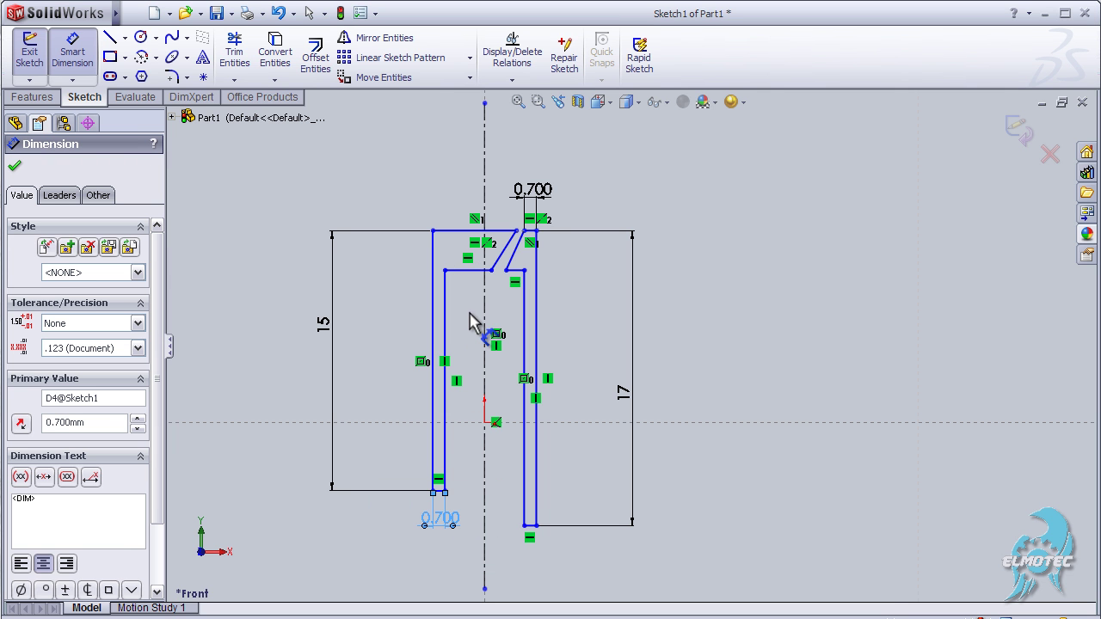
click(473, 272)
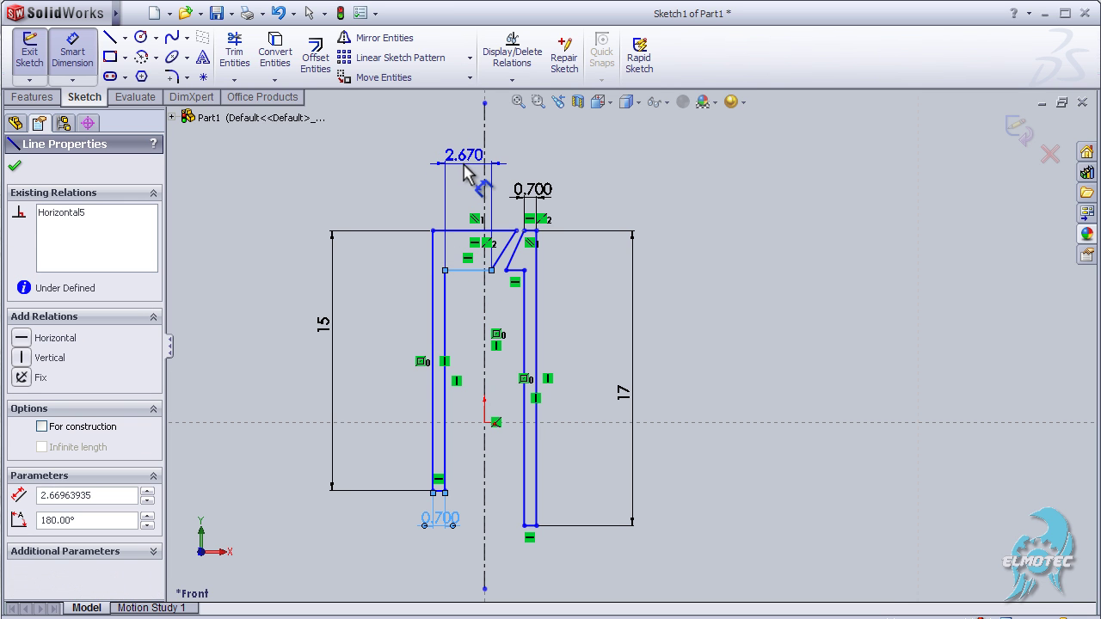
click(469, 169)
text(1,7)
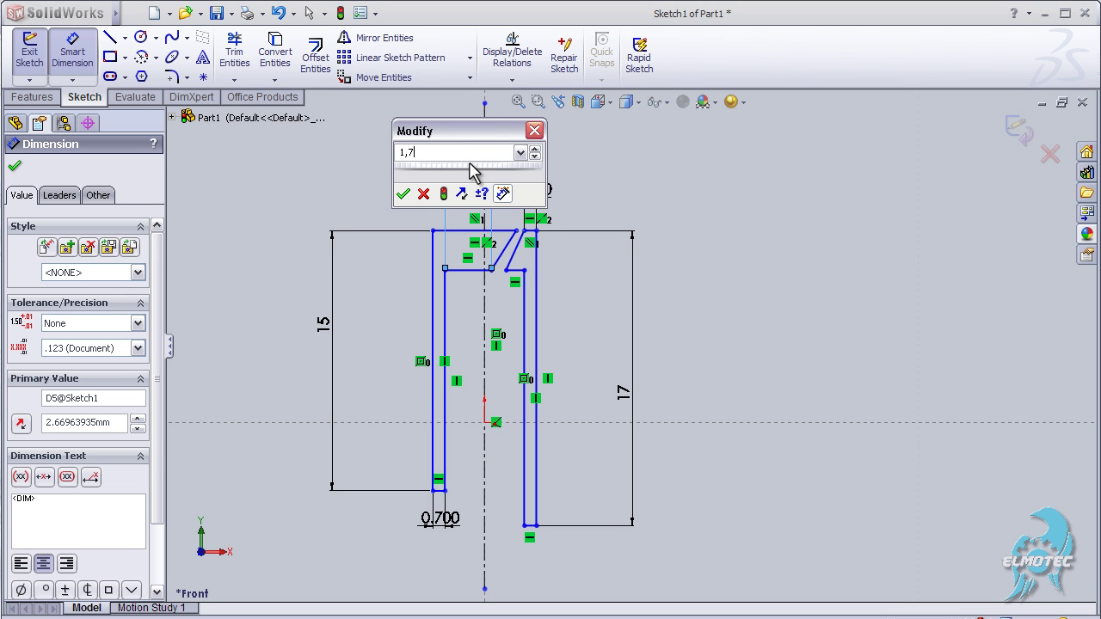
key(Return)
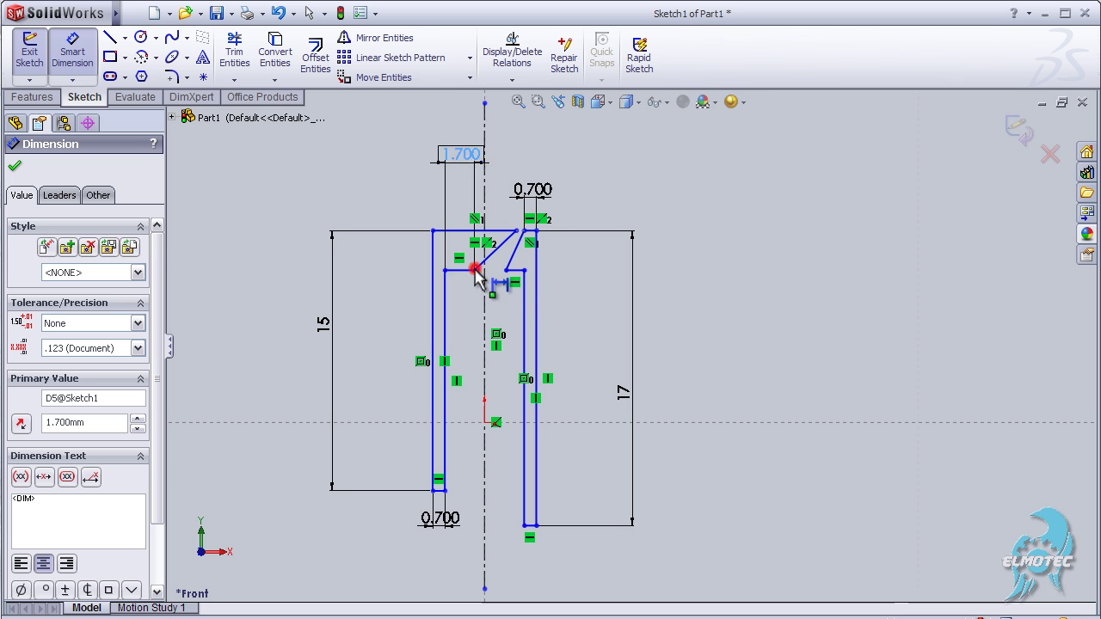
Try reattaching the top dimension, then undo back to the 1.700 value
key(Escape)
click(508, 273)
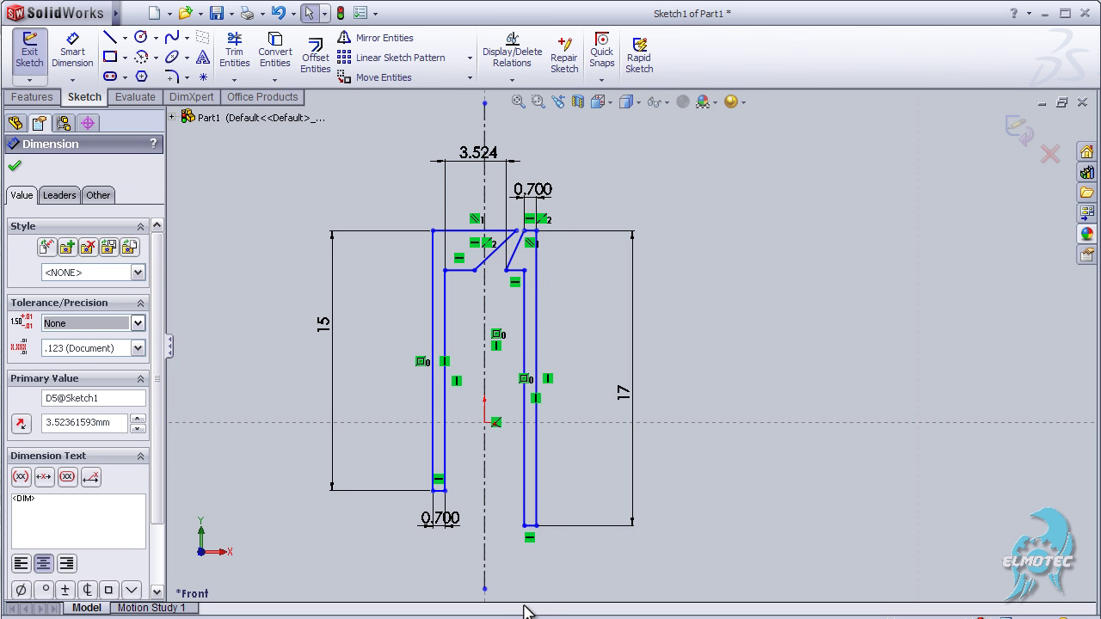
key(Escape)
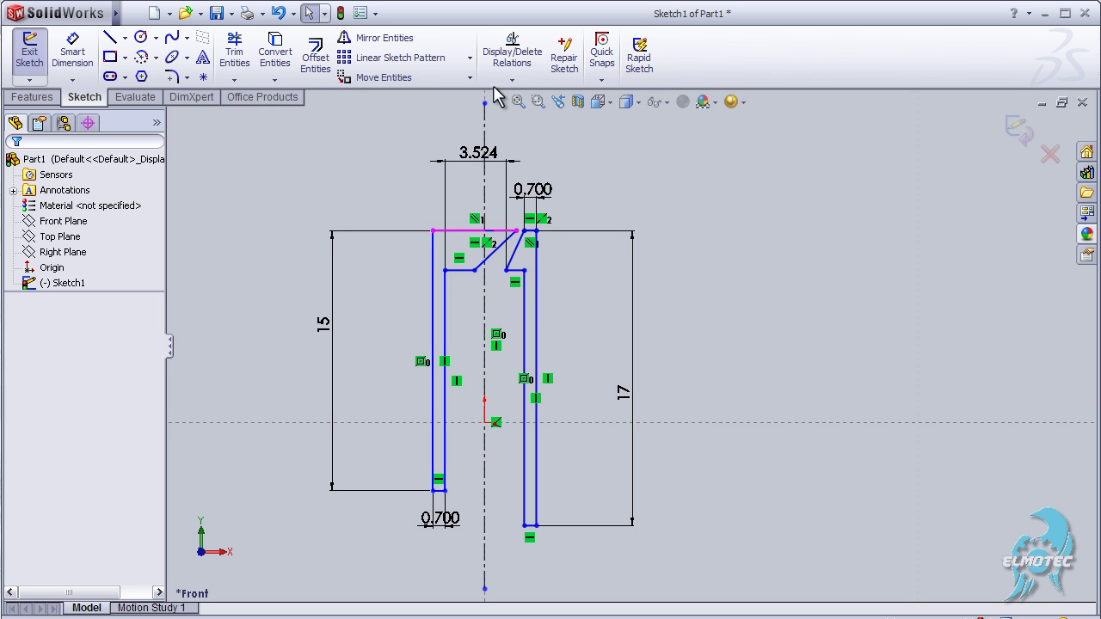
double_click(470, 162)
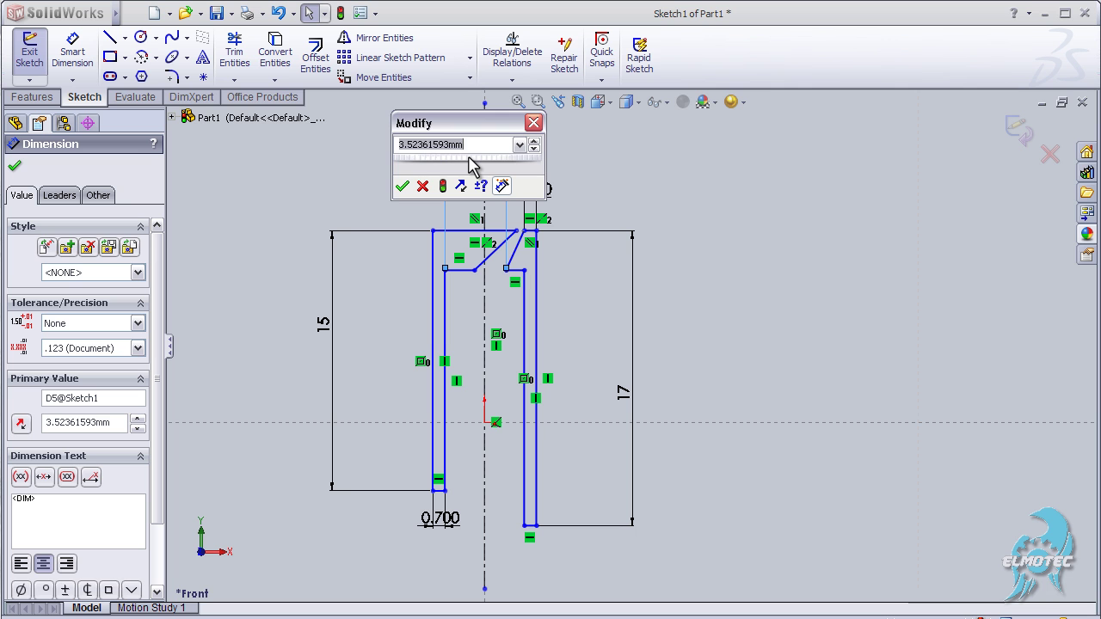
text(2)
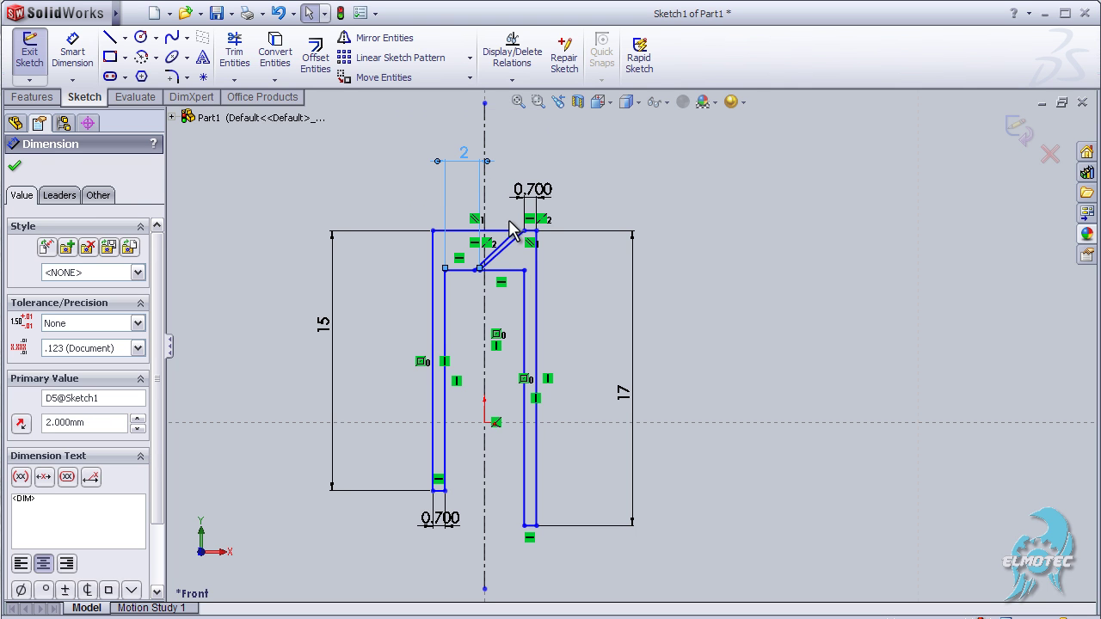
key(ctrl+z)
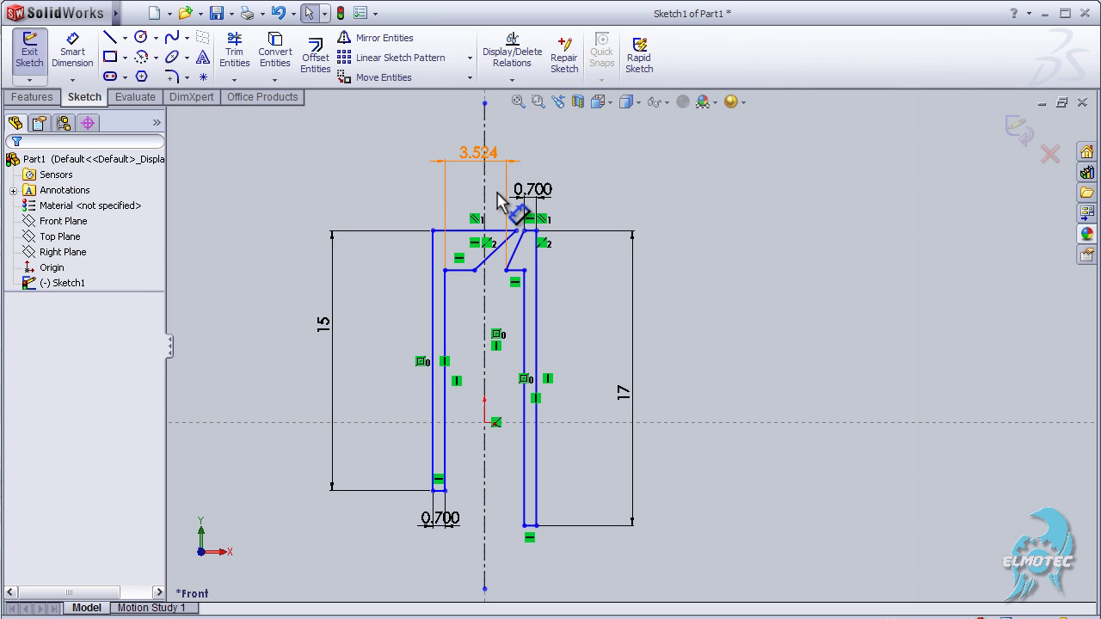
key(ctrl+z)
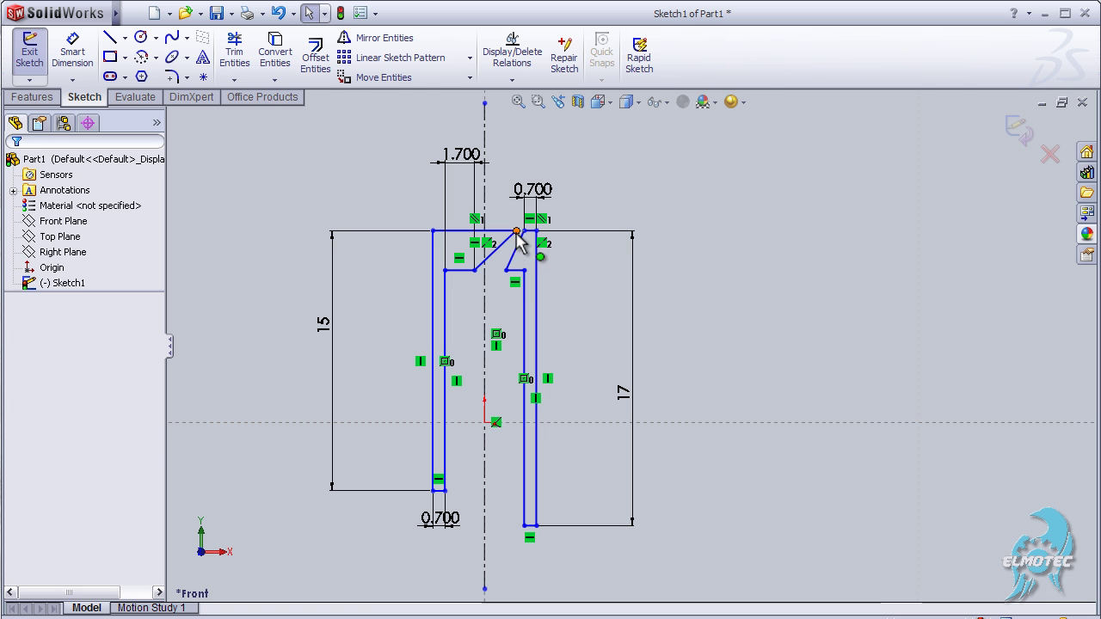
click(525, 231)
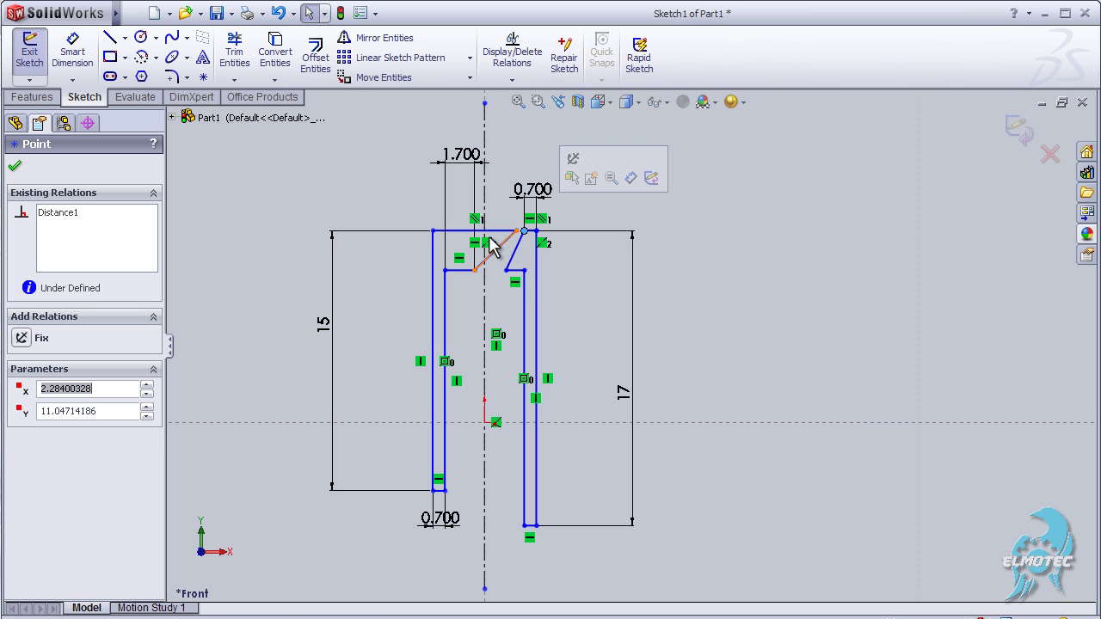
key(Escape)
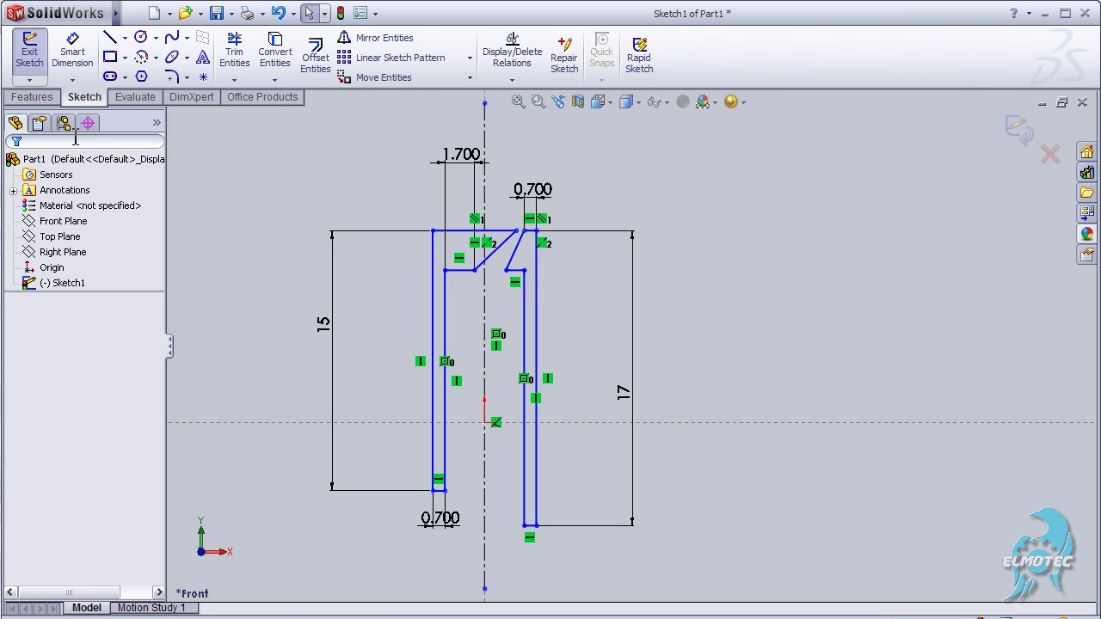
Add 0.7 mm dimensions for the top gap, the slanted line's offset, and the short edge
click(72, 52)
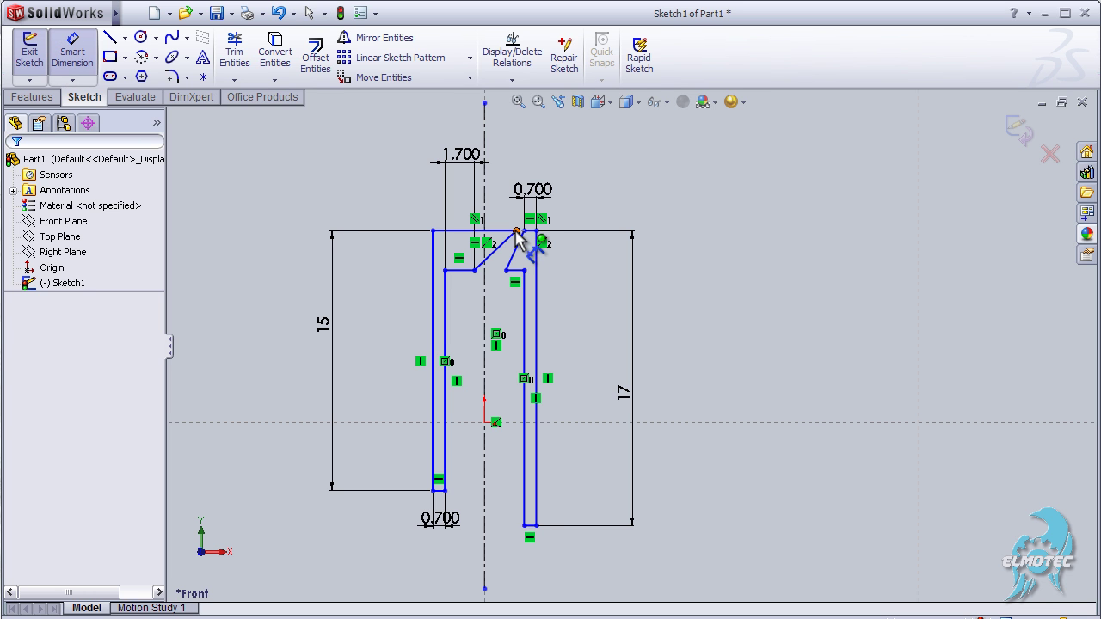
click(523, 232)
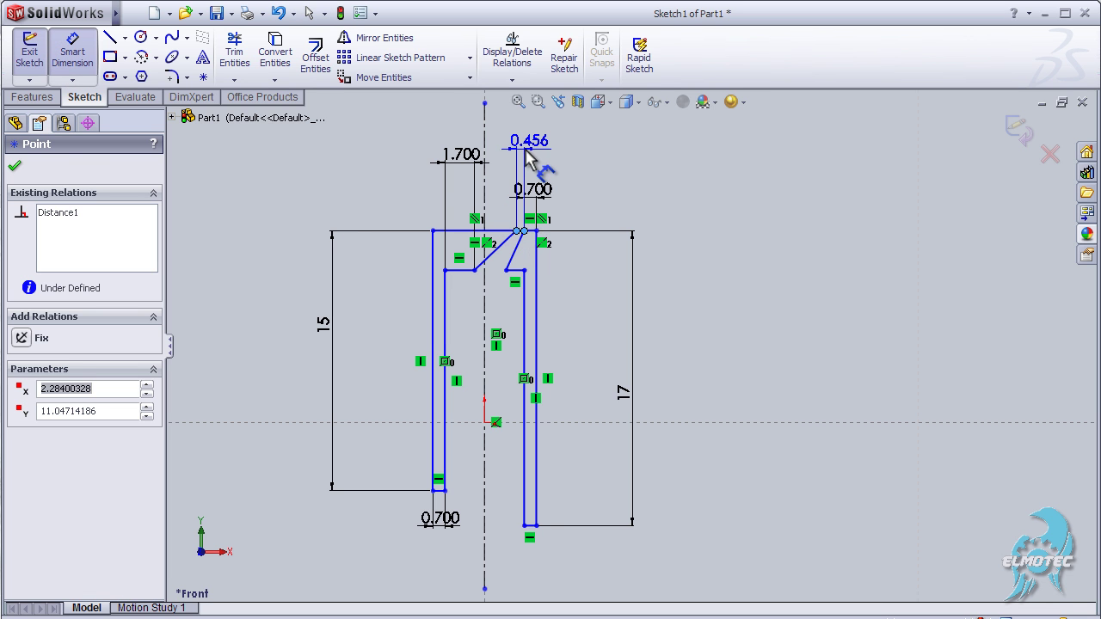
click(528, 155)
text(0,7)
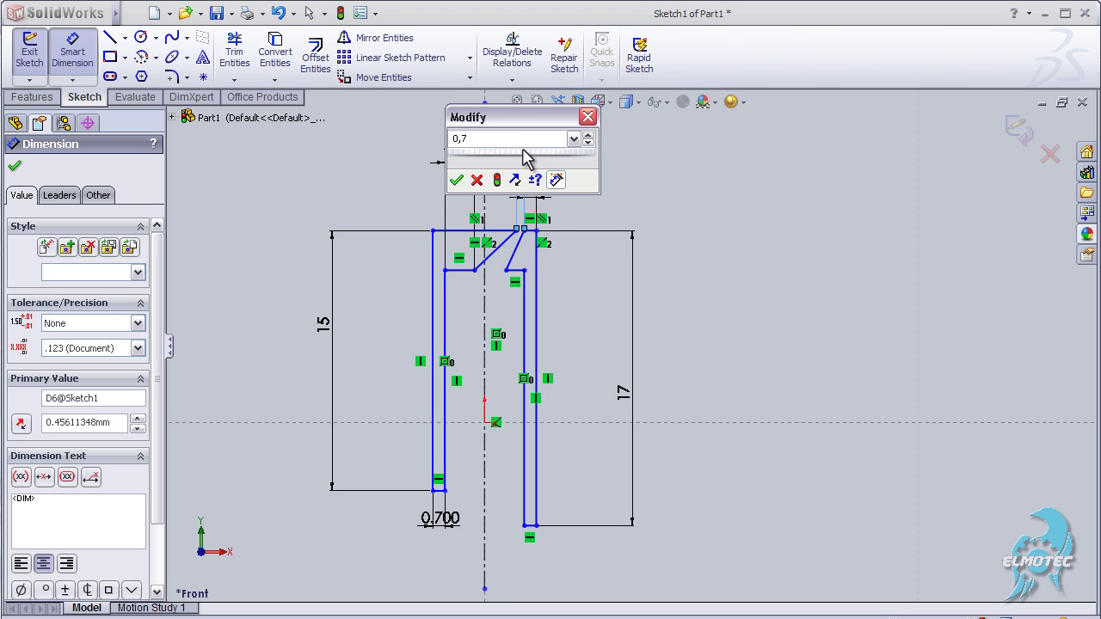
key(Return)
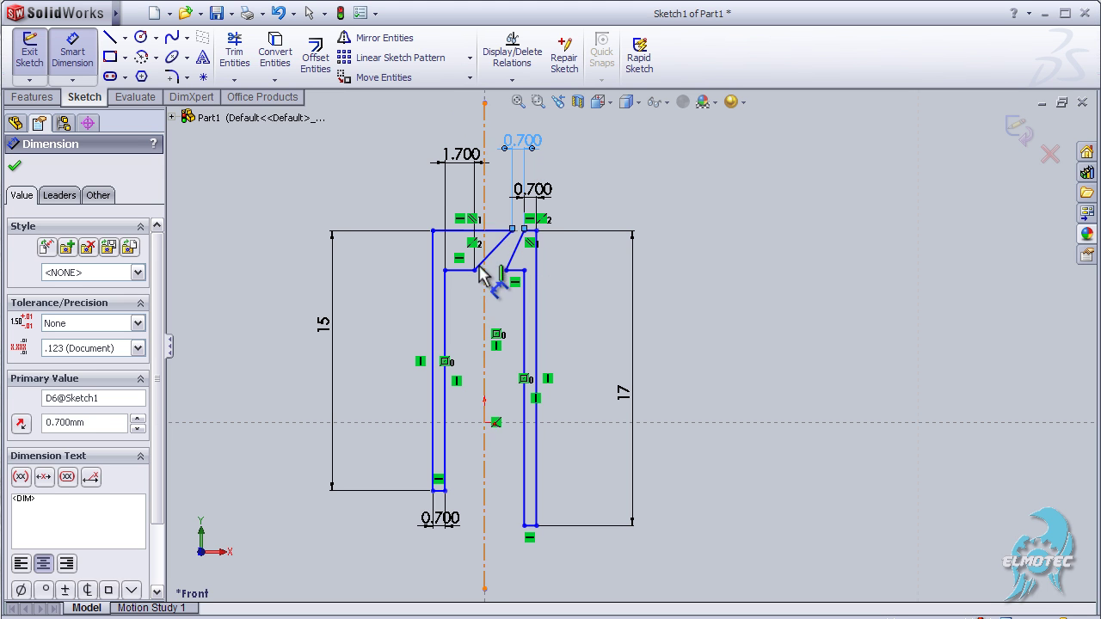
click(506, 271)
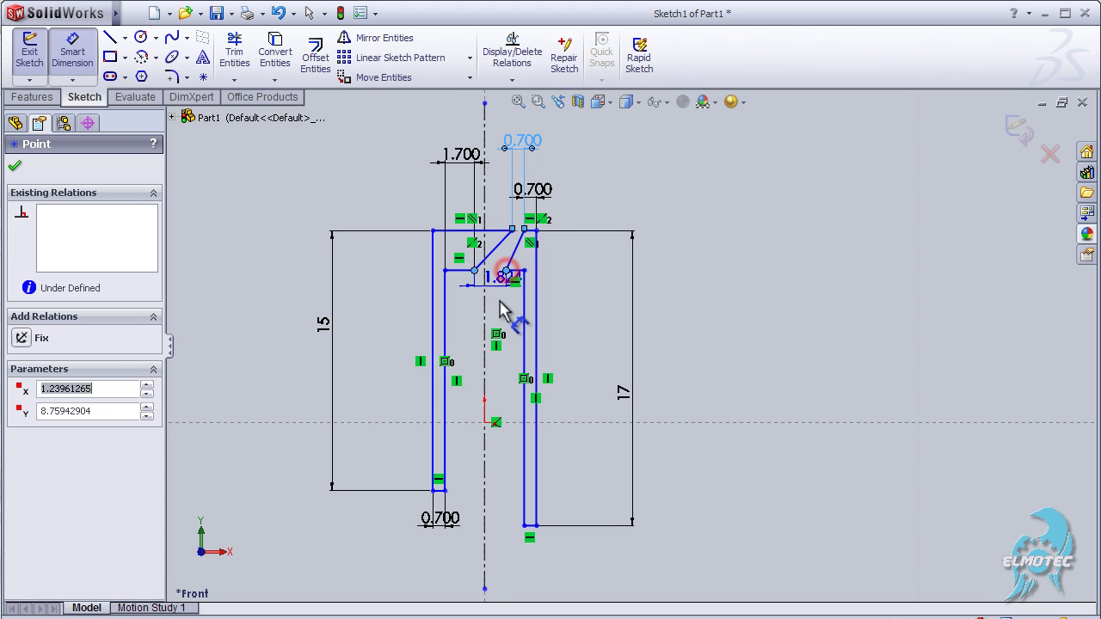
click(487, 332)
click(487, 332)
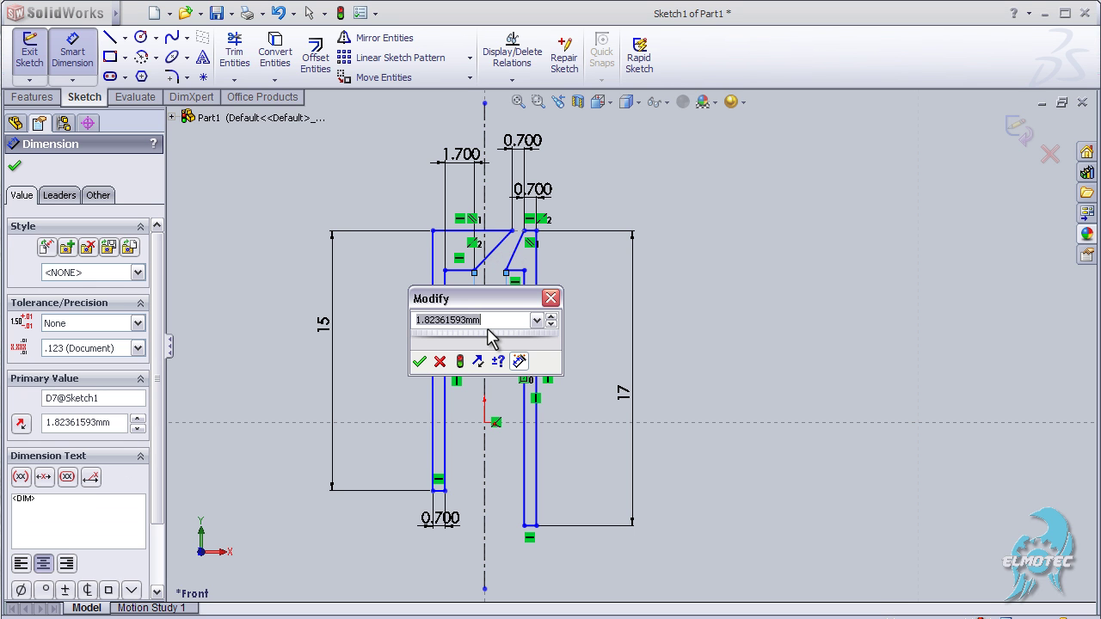
text(0.700)
key(Return)
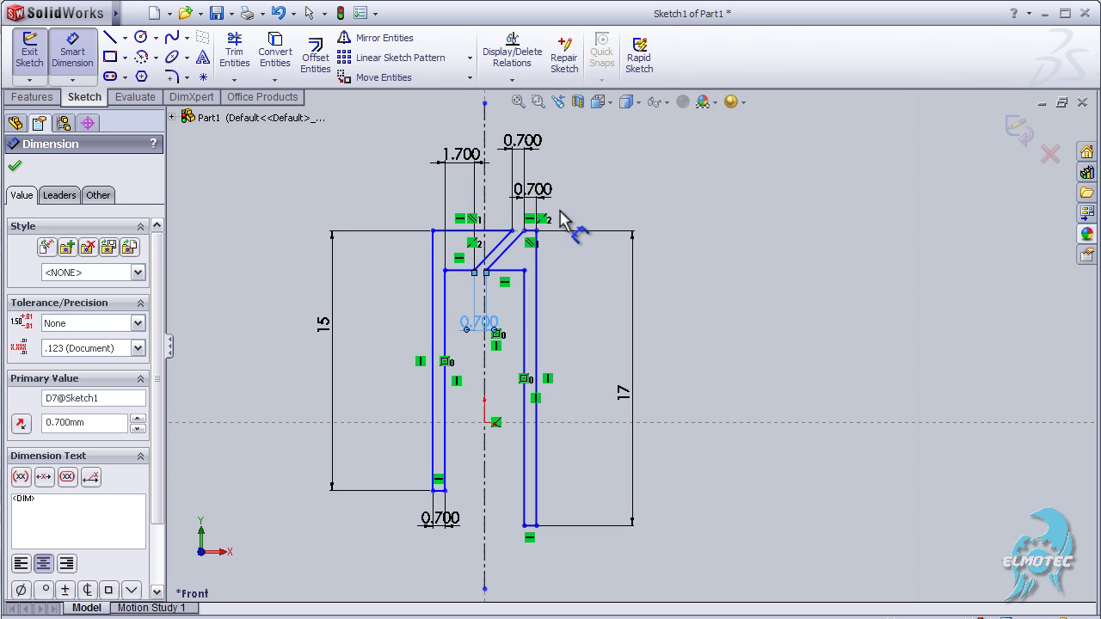
click(510, 274)
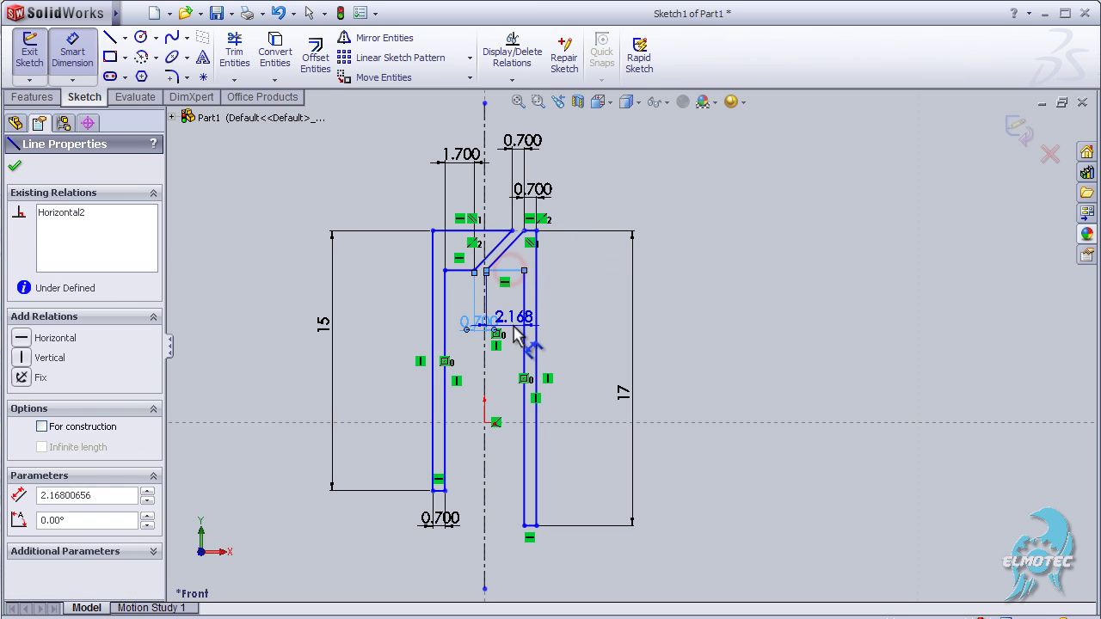
click(504, 576)
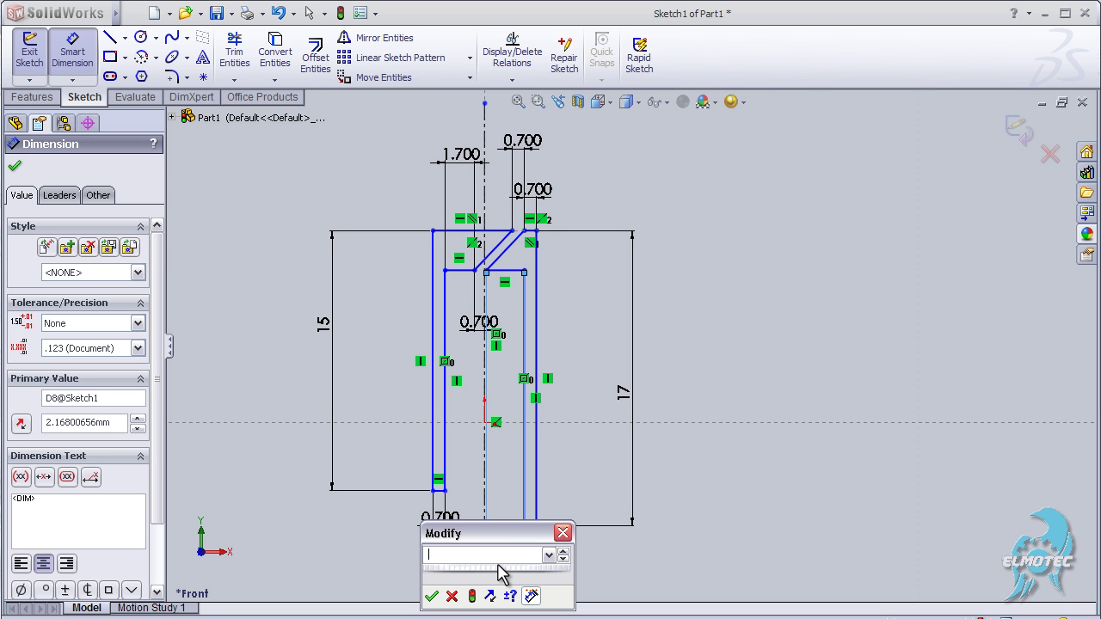
text(0,7)
key(Return)
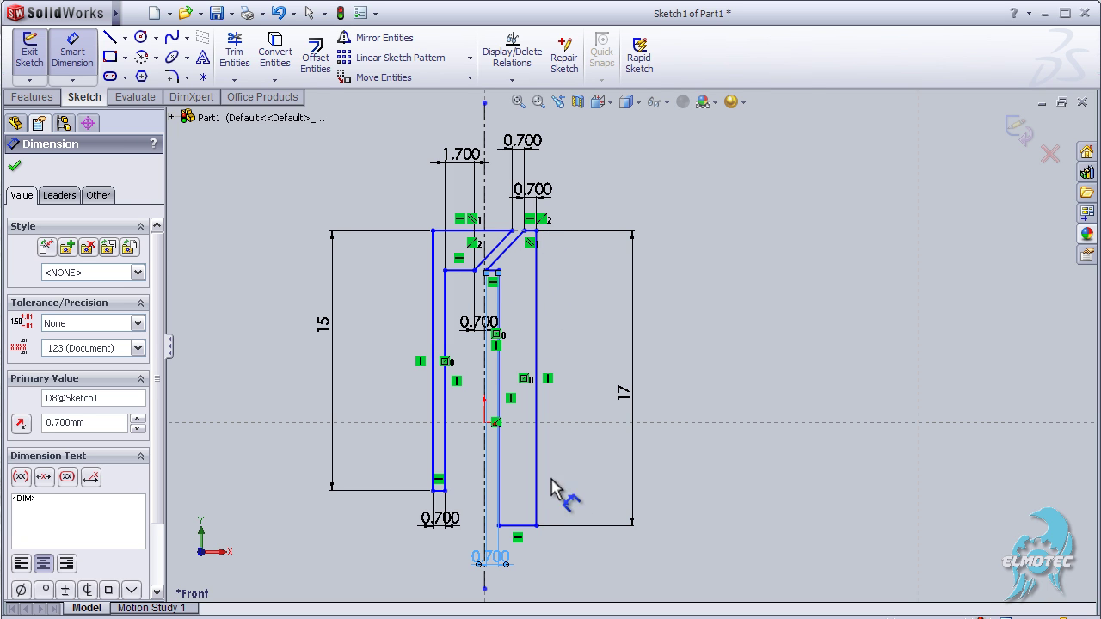
Dimension the right leg's bottom edge to 0.7 mm and change the 1.700 width to 1.4
click(520, 527)
click(519, 508)
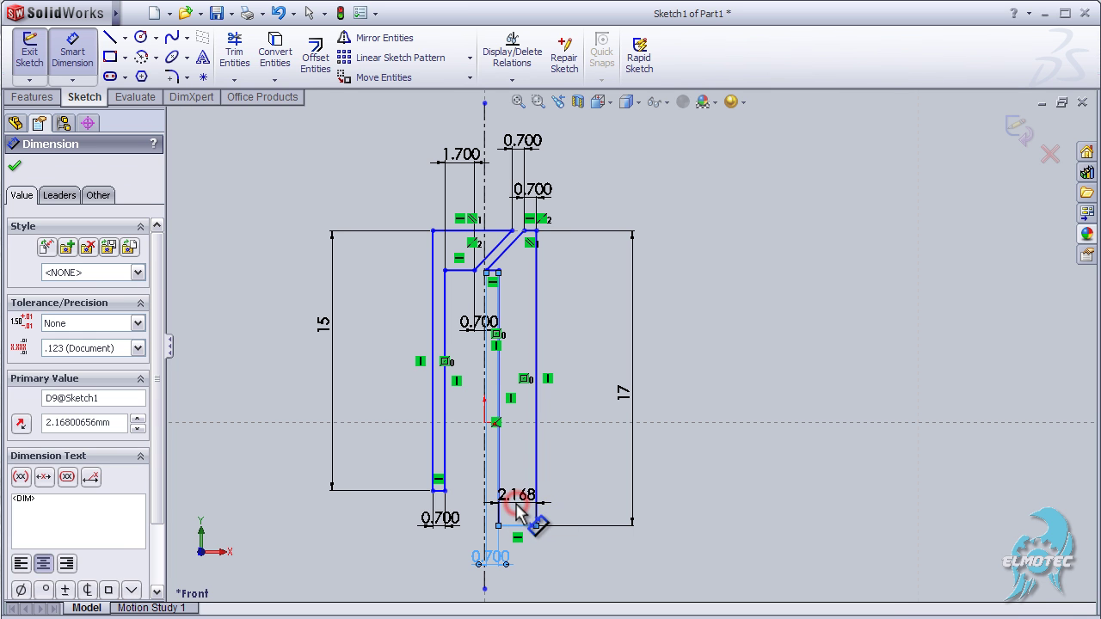
text(0,7)
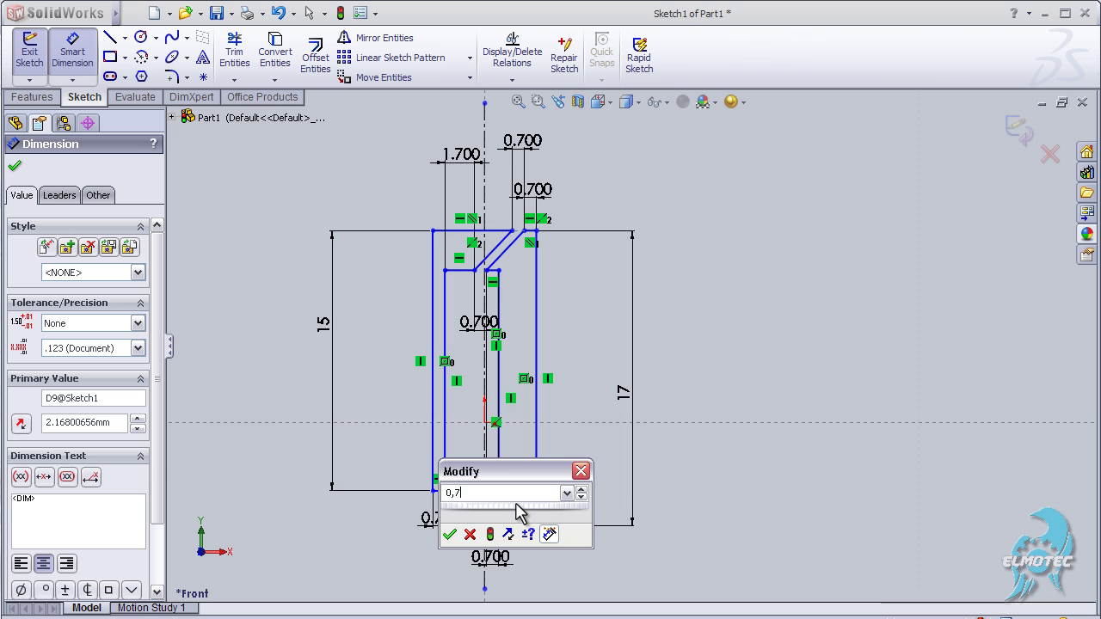
key(Return)
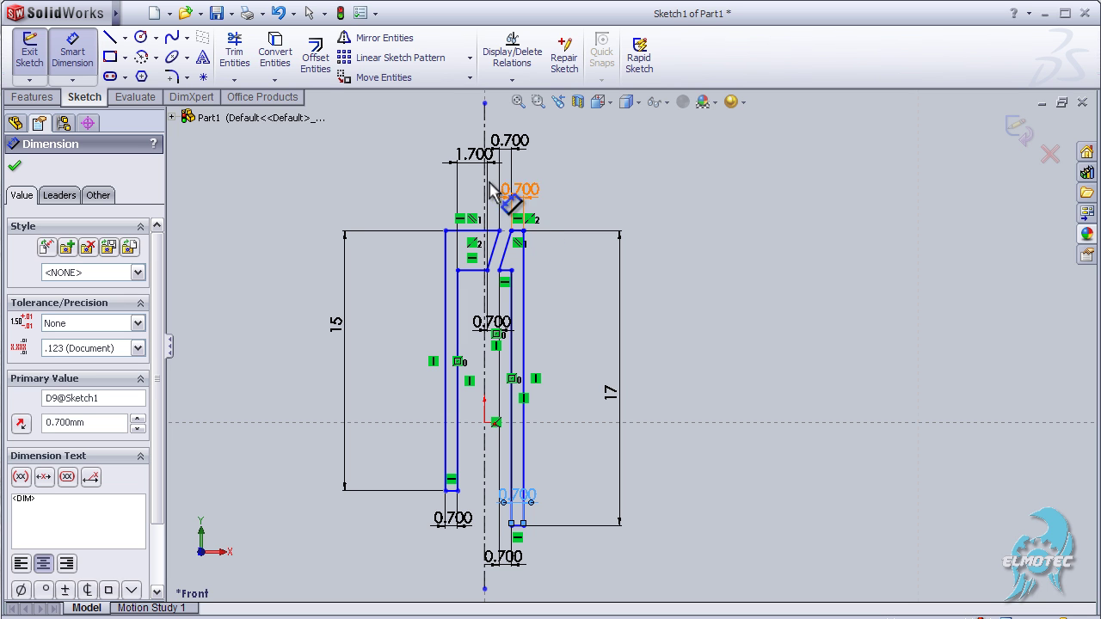
double_click(469, 160)
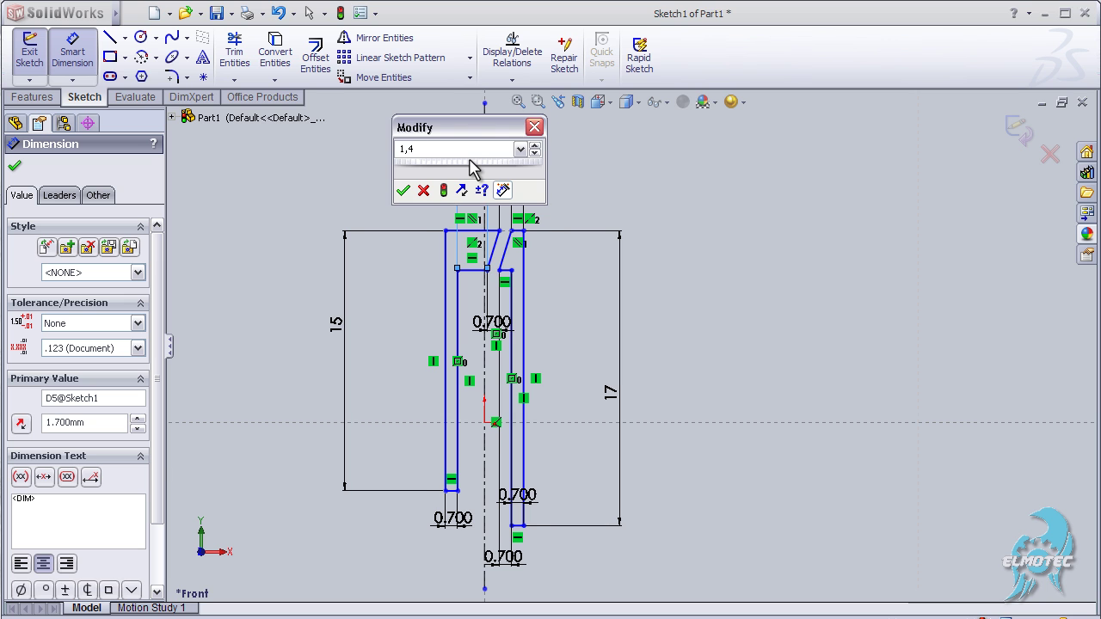
key(Return)
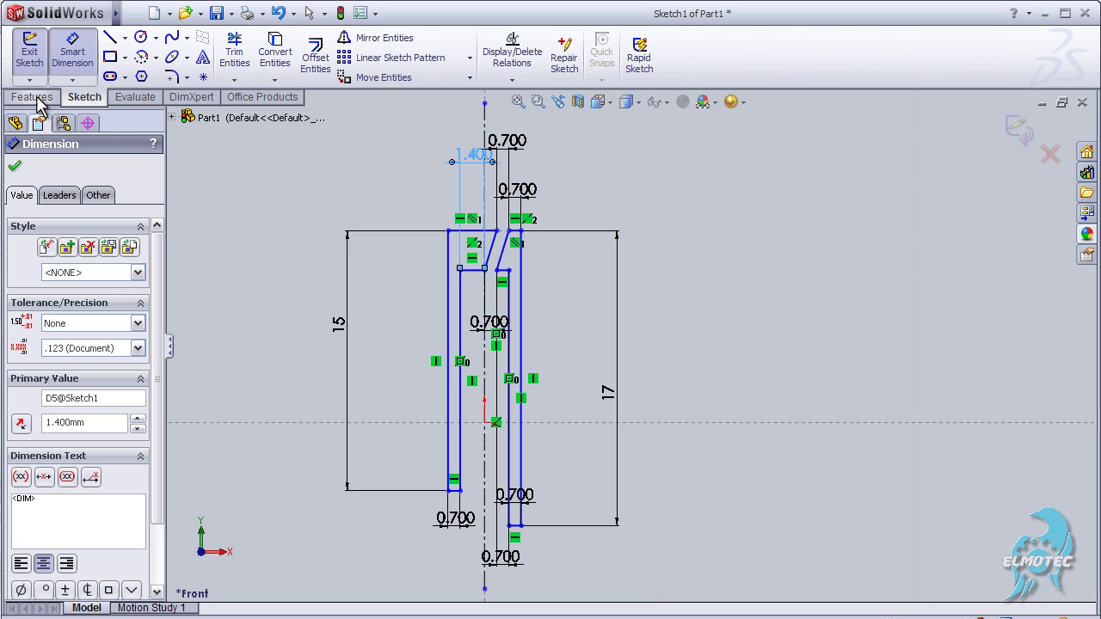
Extrude the legs sketch 0.50 mm deep into a solid
click(32, 98)
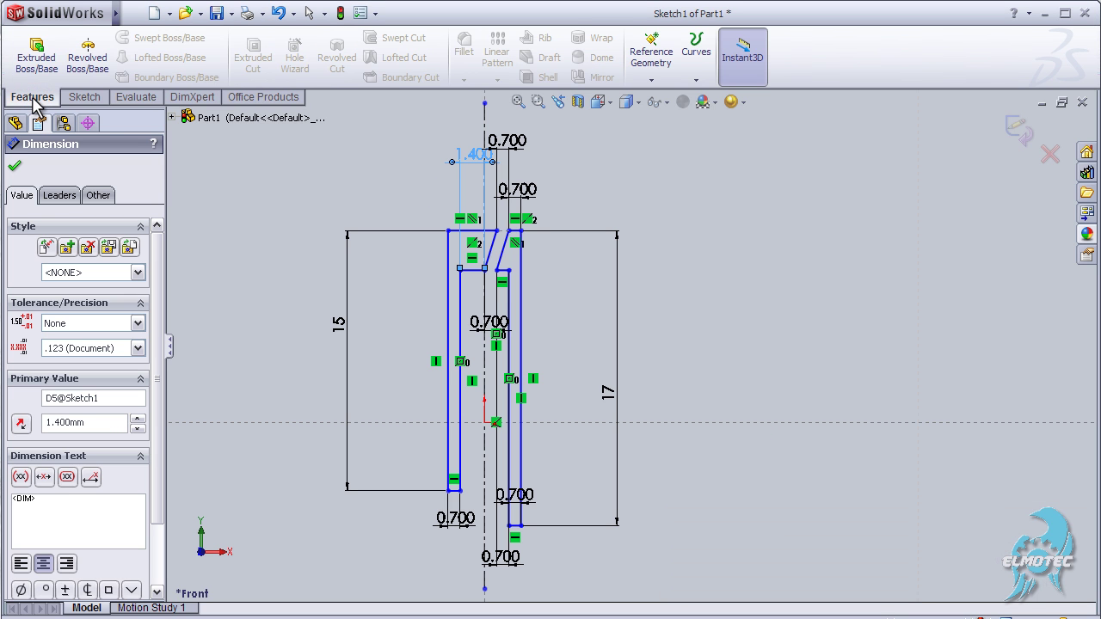
click(36, 54)
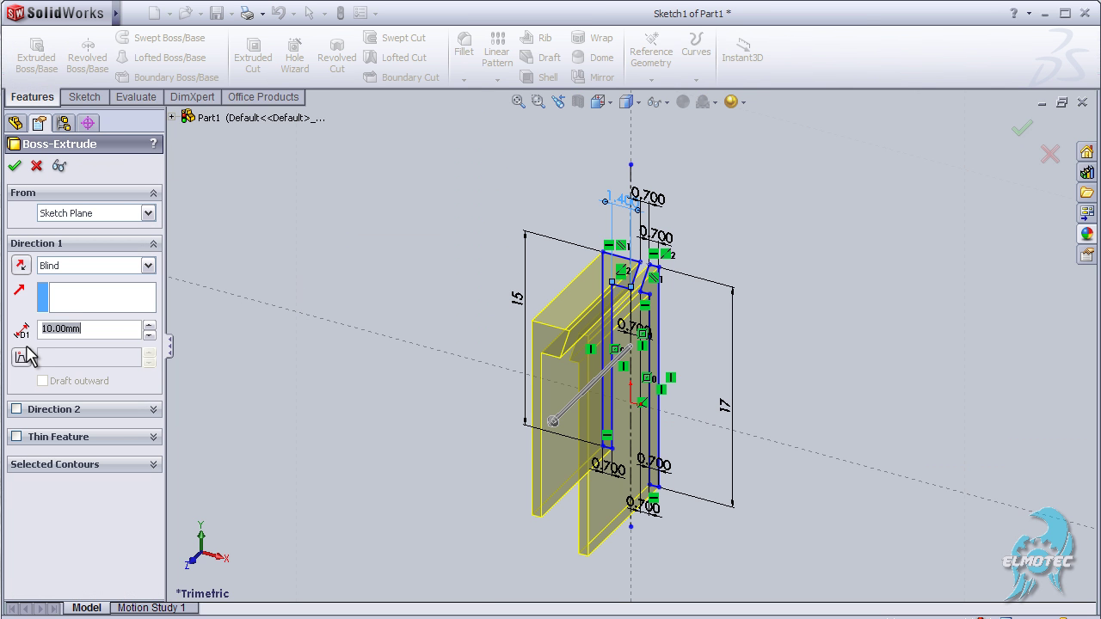
text(0.5)
key(Return)
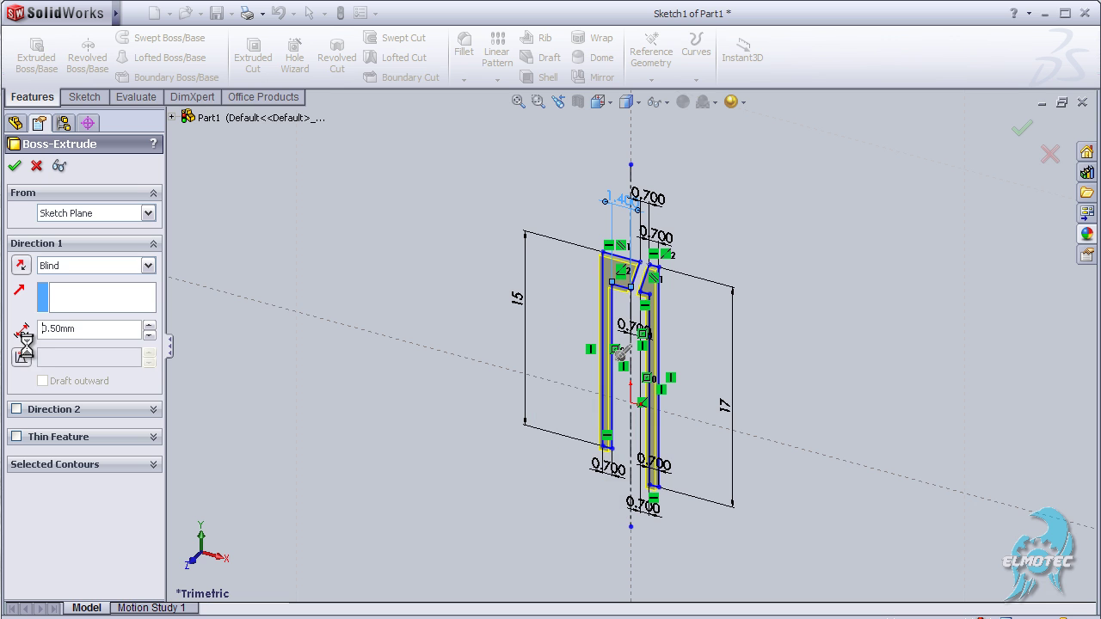
click(1021, 132)
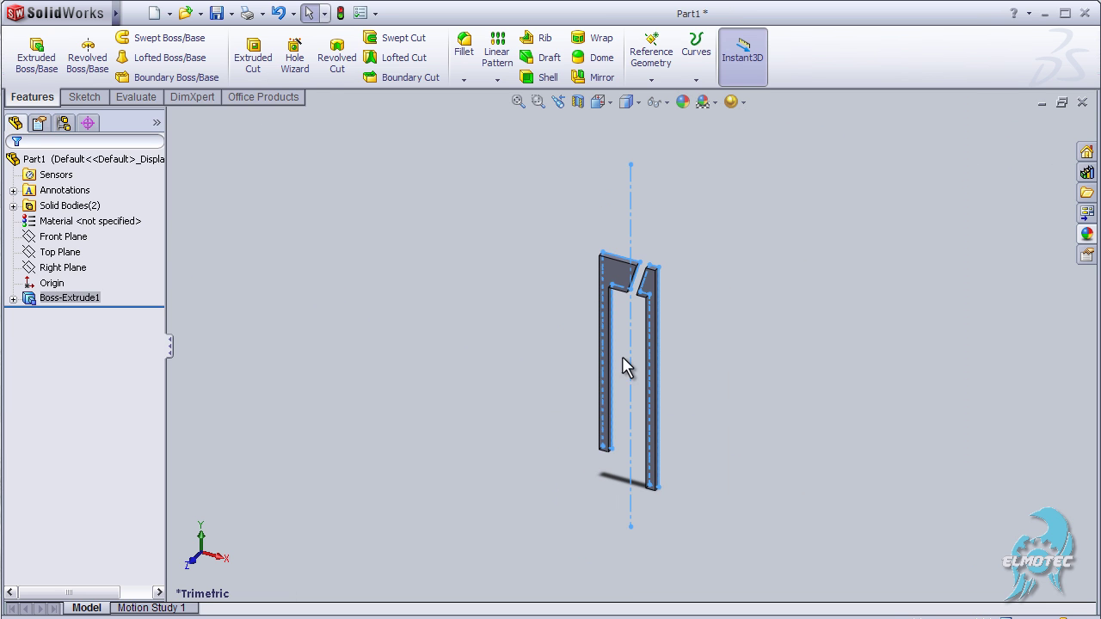
Orbit the extruded legs and switch to the isometric view
mouse_move(522, 346)
middle_down()
mouse_move(553, 339)
mouse_move(512, 315)
middle_up()
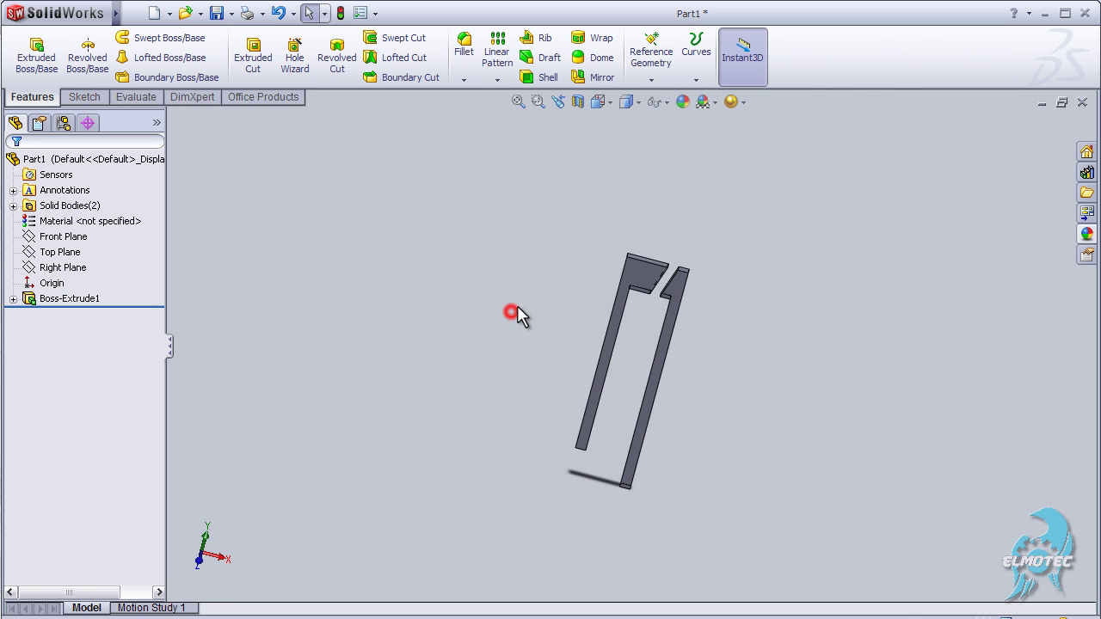
mouse_move(741, 338)
middle_down()
mouse_move(734, 285)
mouse_move(659, 229)
mouse_move(634, 270)
mouse_move(700, 328)
mouse_move(644, 336)
mouse_move(651, 315)
mouse_move(565, 284)
mouse_move(568, 300)
mouse_move(651, 313)
mouse_move(622, 249)
mouse_move(556, 235)
mouse_move(583, 314)
mouse_move(639, 344)
mouse_move(545, 336)
mouse_move(568, 351)
middle_up()
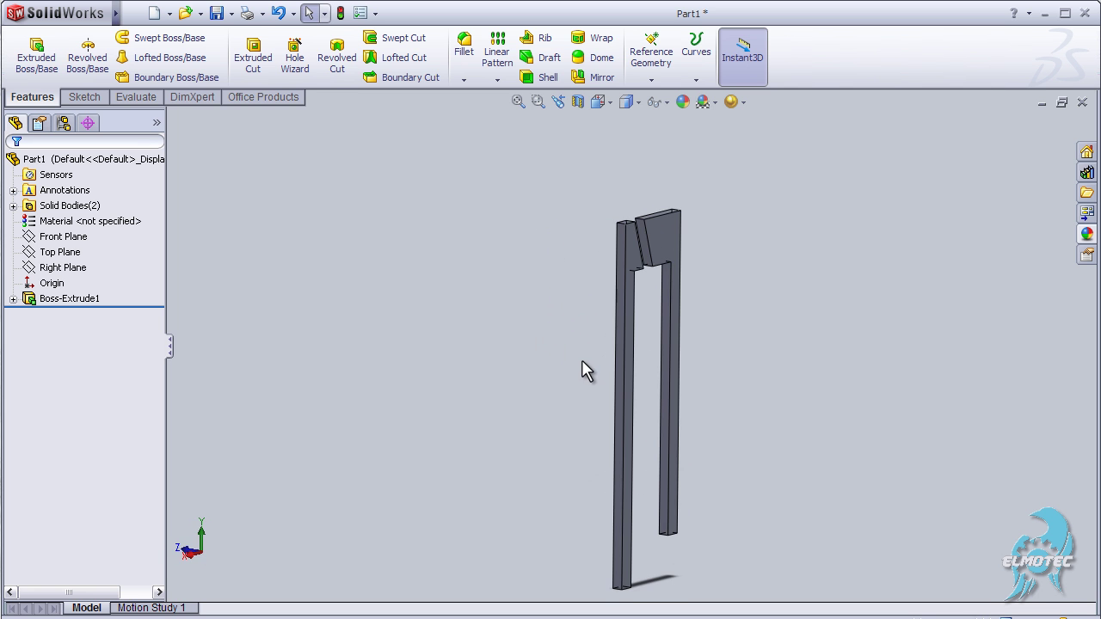
key(space)
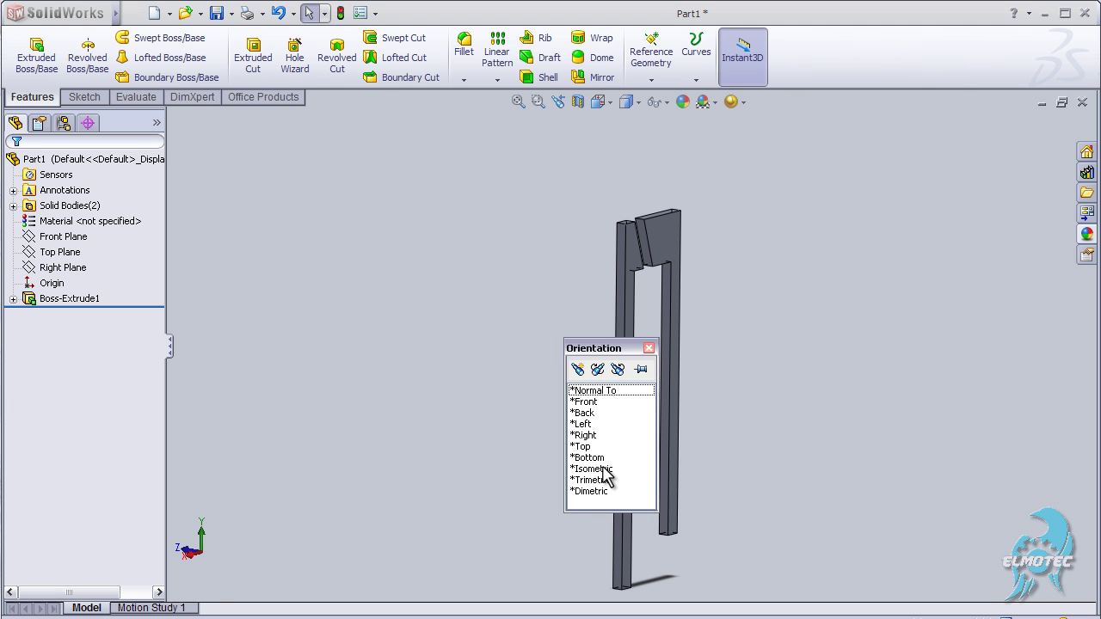
click(603, 468)
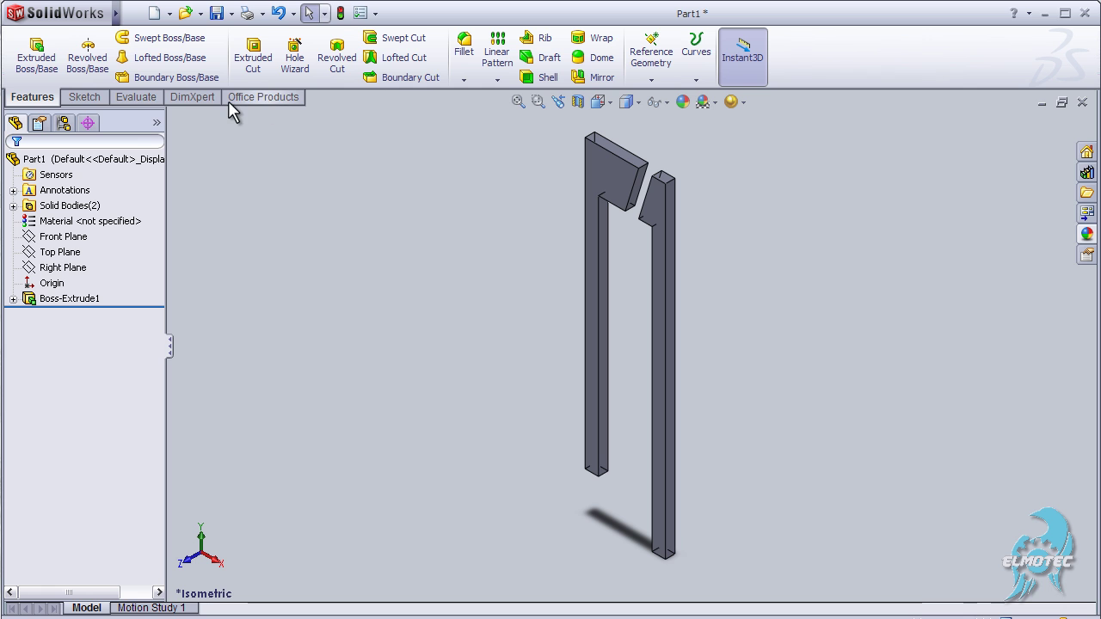
Save the part as 'Led Legs' in the LED folder and create a new part
click(211, 17)
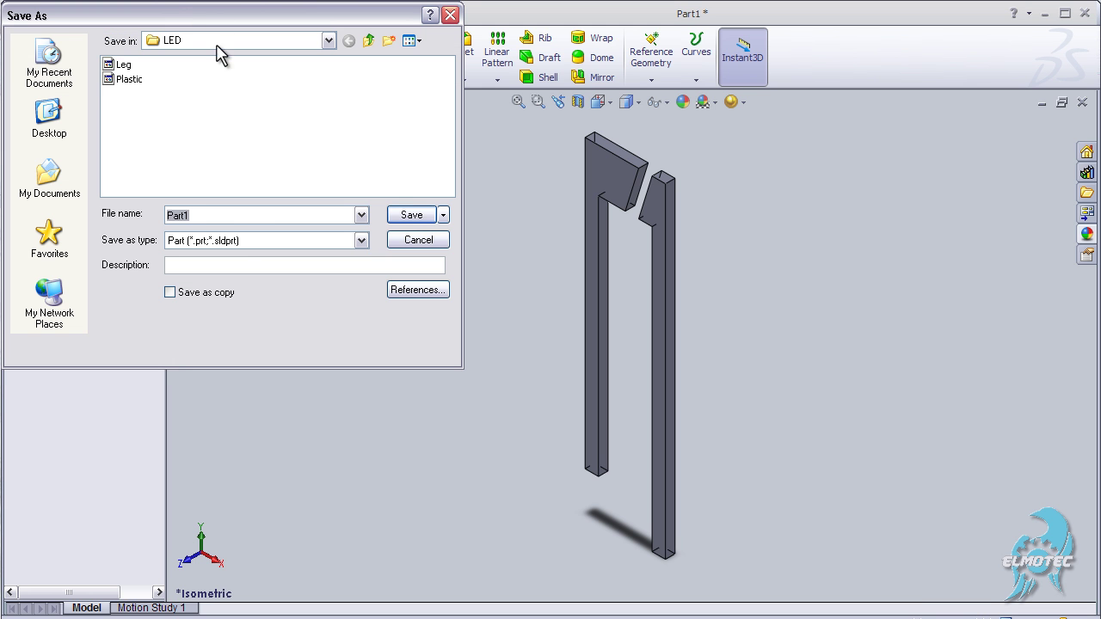
text(ed Legs)
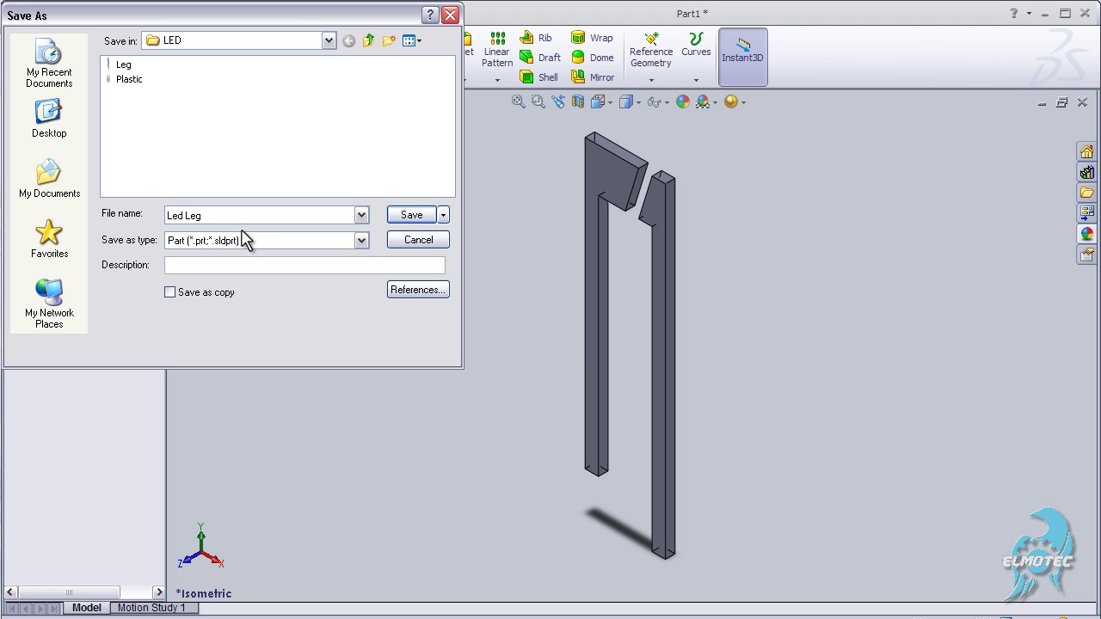
click(411, 215)
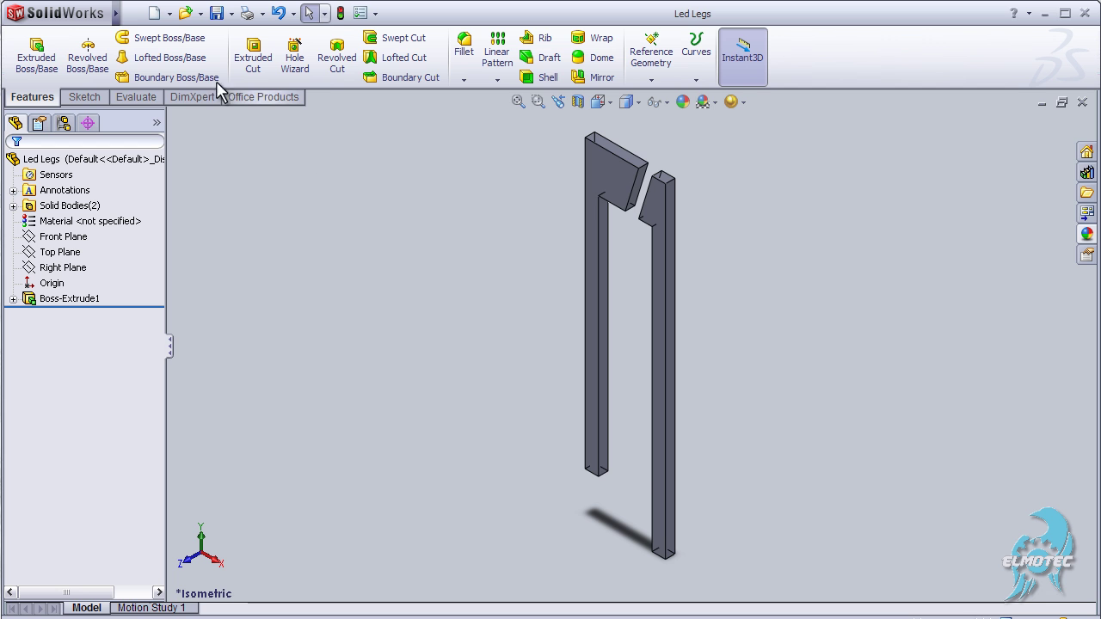
click(154, 13)
click(613, 466)
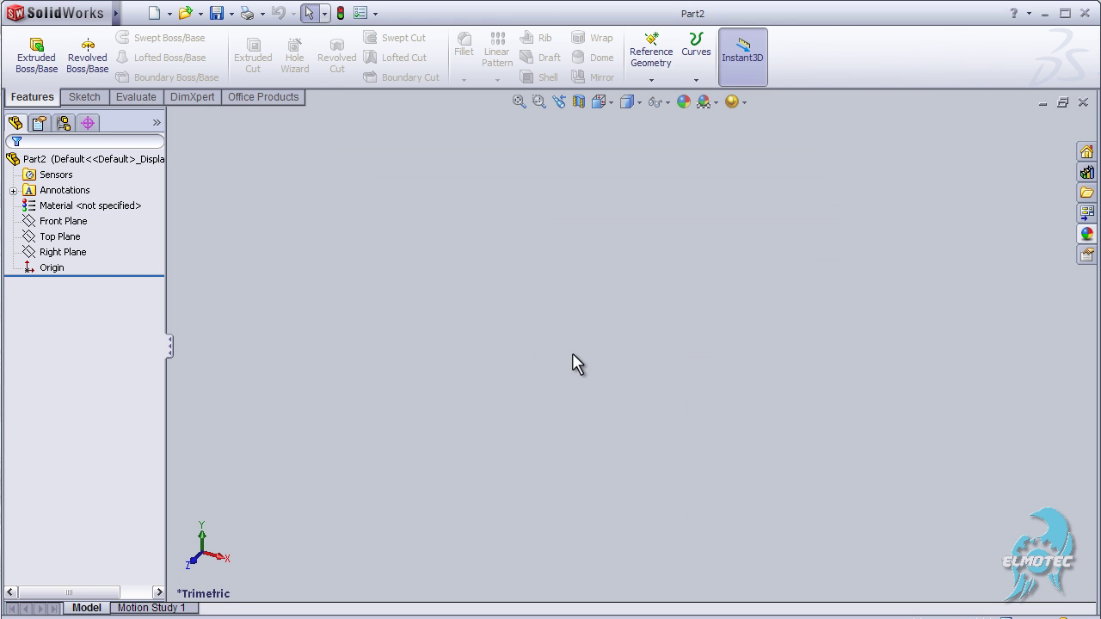
Start a sketch on Part2's Front Plane with the grid shown
click(68, 221)
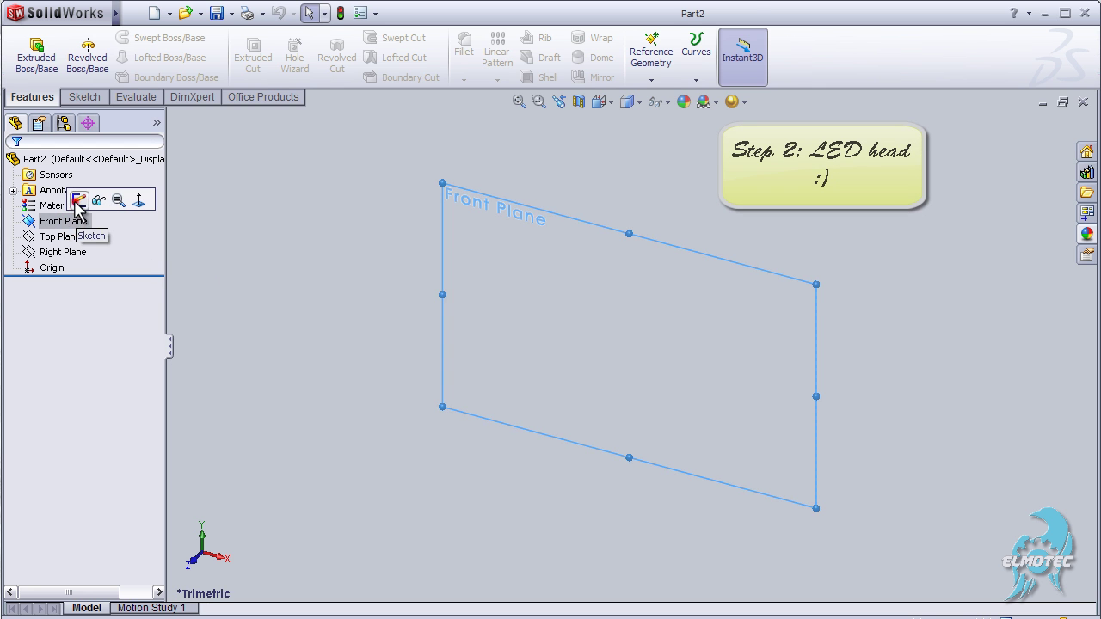
click(77, 205)
right_click(531, 344)
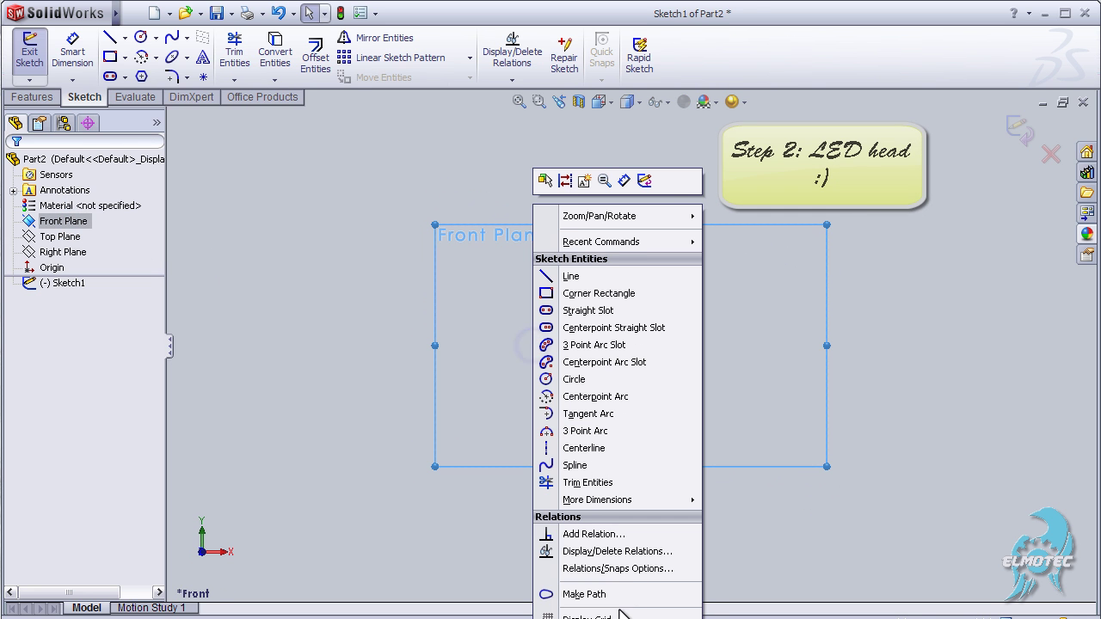
click(626, 614)
scroll(653, 335, down, 1)
scroll(653, 331, up, 3)
scroll(620, 340, down, 6)
scroll(534, 370, down, 1)
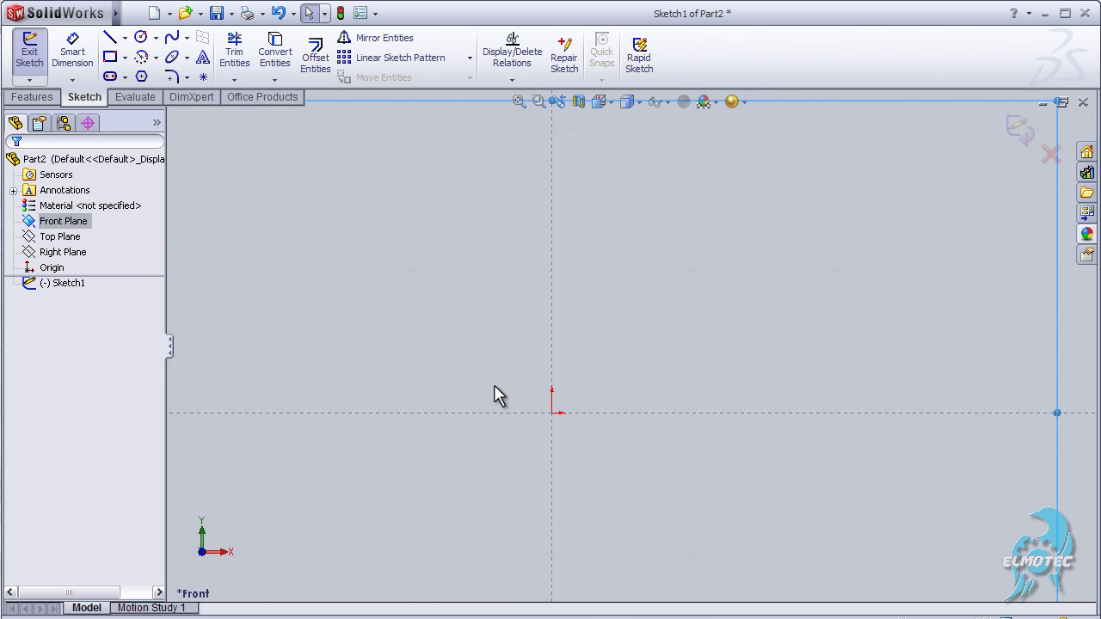
scroll(500, 389, up, 2)
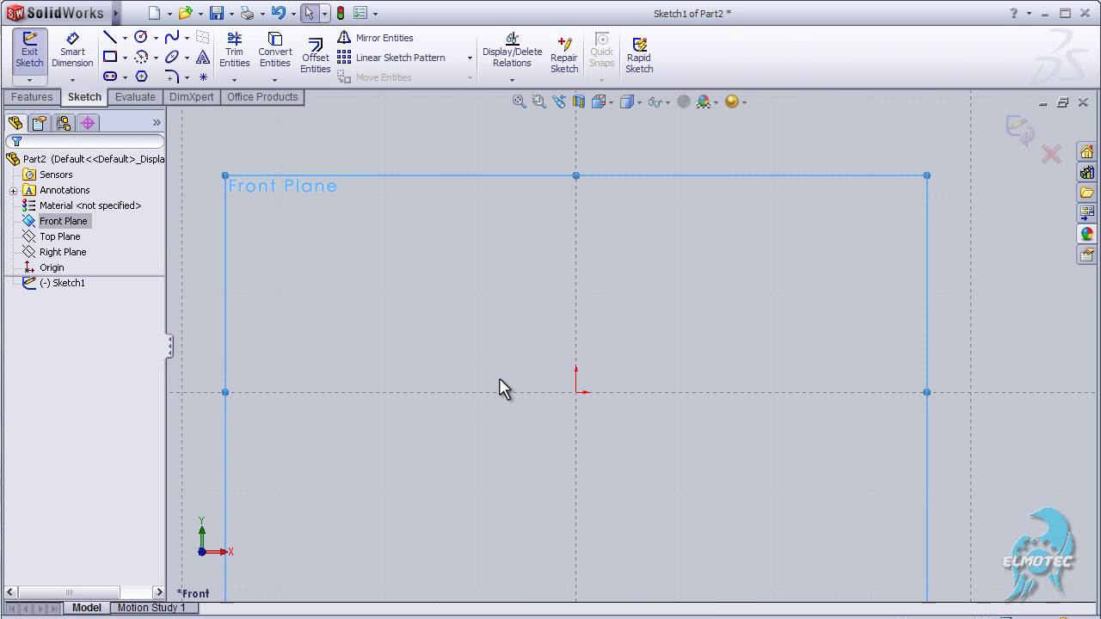
Draw a base rectangle resting on the origin and a vertical centerline through it
click(109, 58)
click(453, 347)
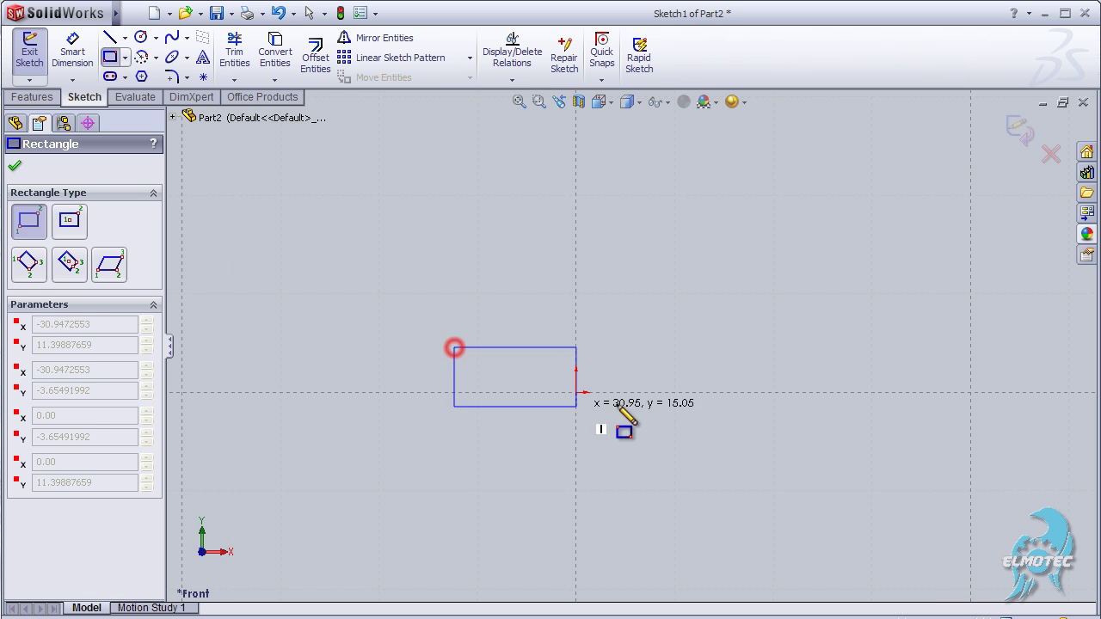
click(700, 392)
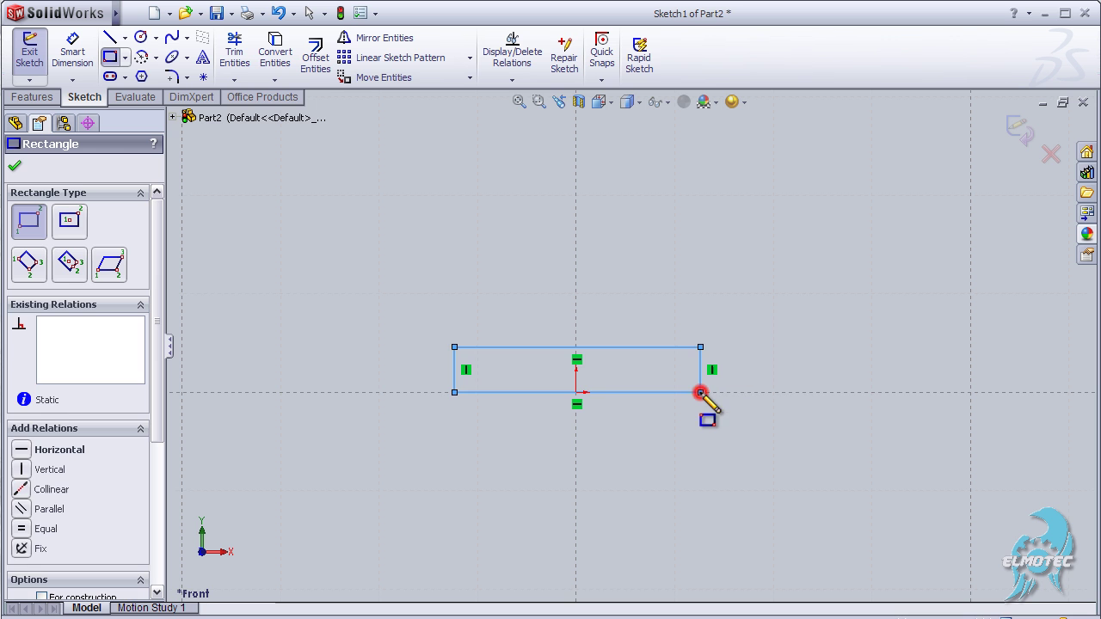
click(124, 38)
click(148, 72)
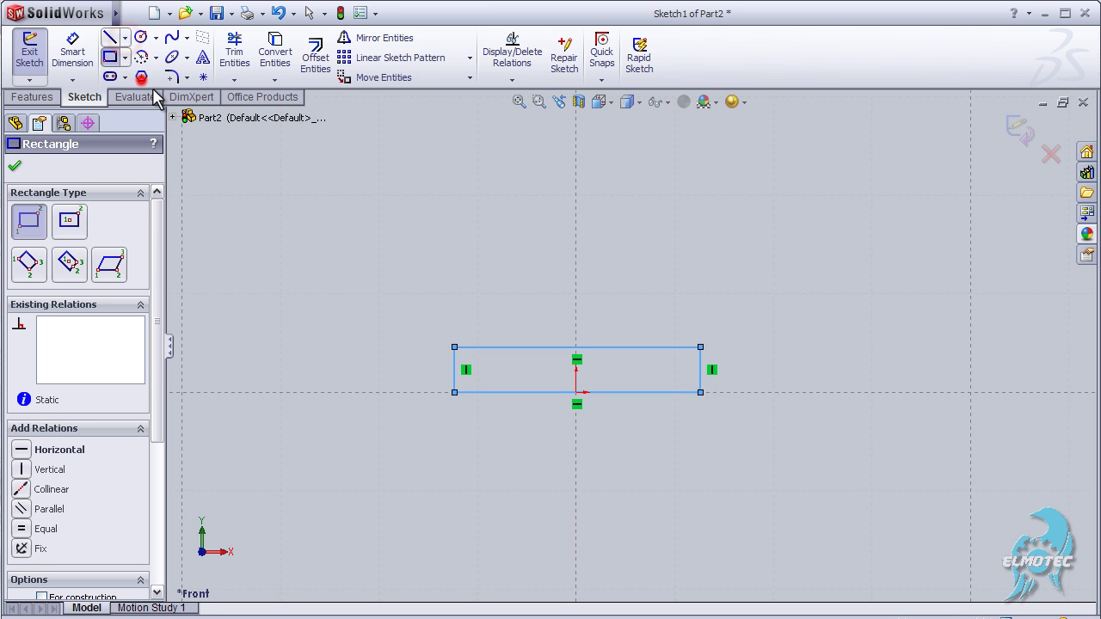
click(576, 128)
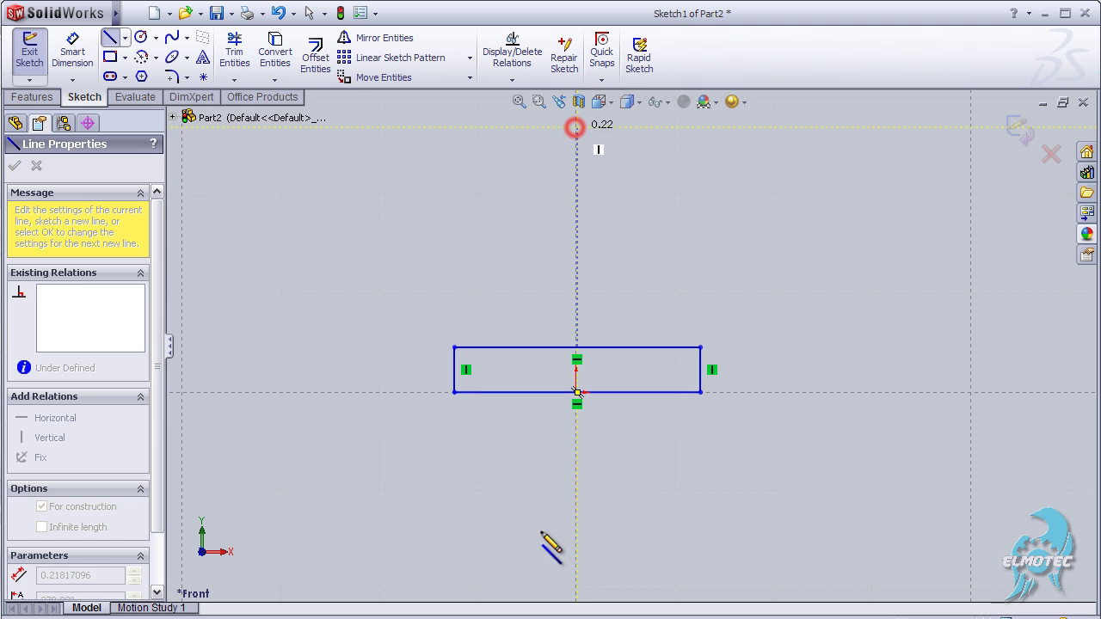
click(577, 567)
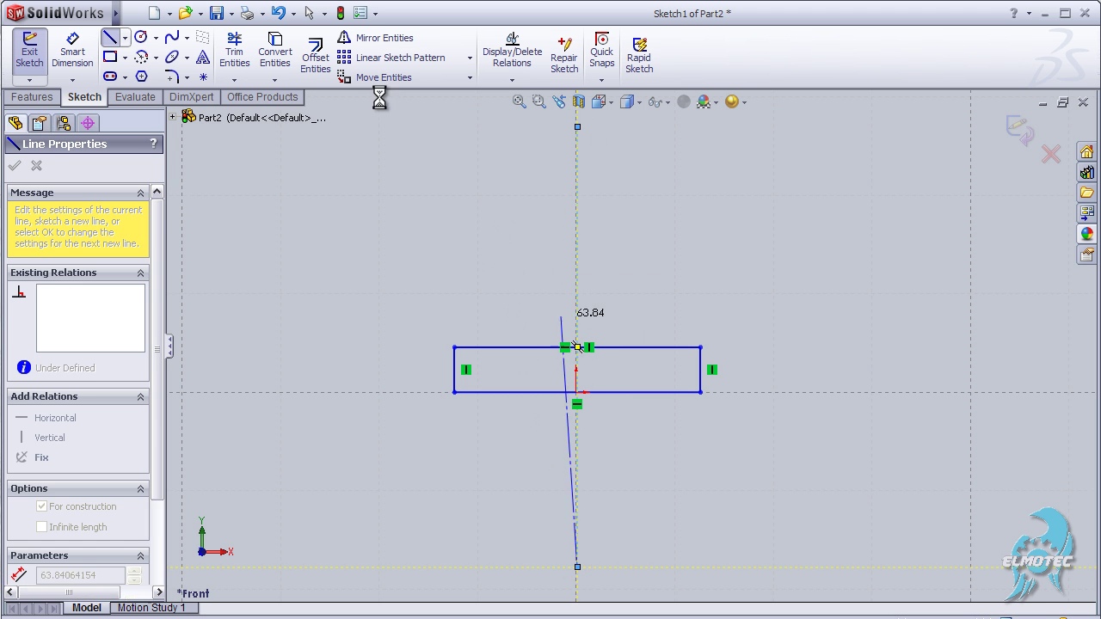
click(107, 37)
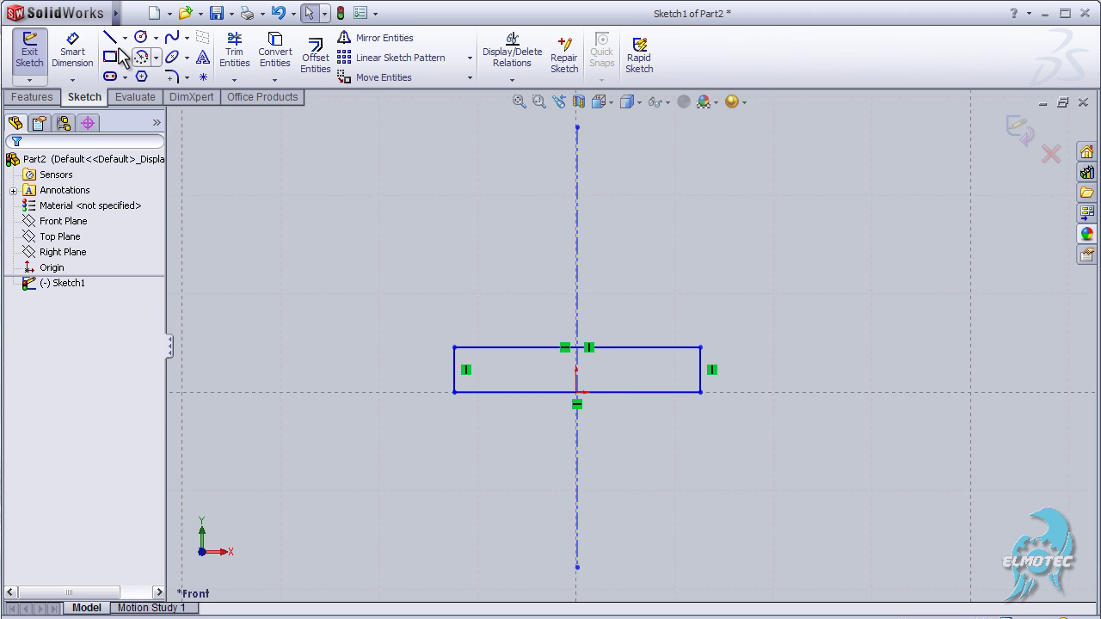
Draw the left wall, the dome arc across the top, and the right wall down to the rectangle
click(474, 346)
click(474, 191)
click(474, 191)
click(474, 192)
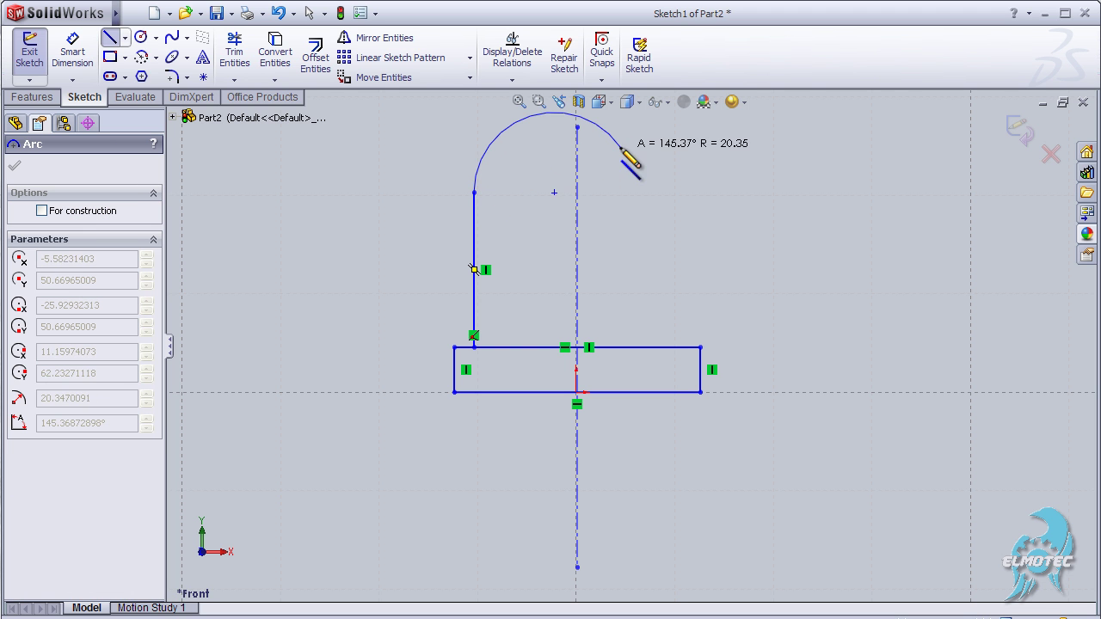
click(673, 192)
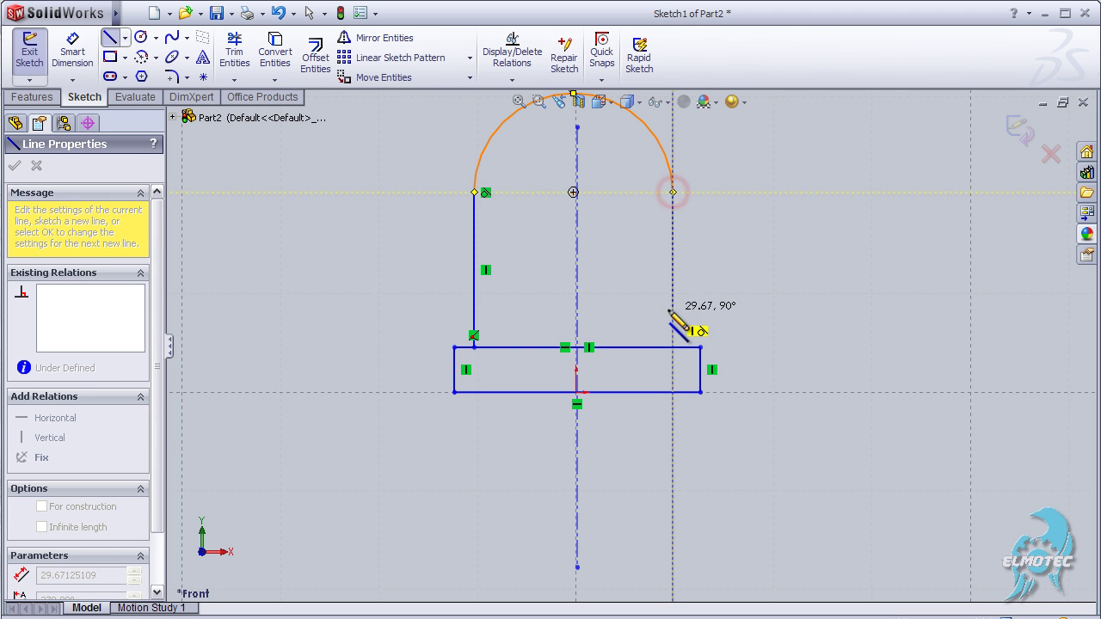
click(673, 348)
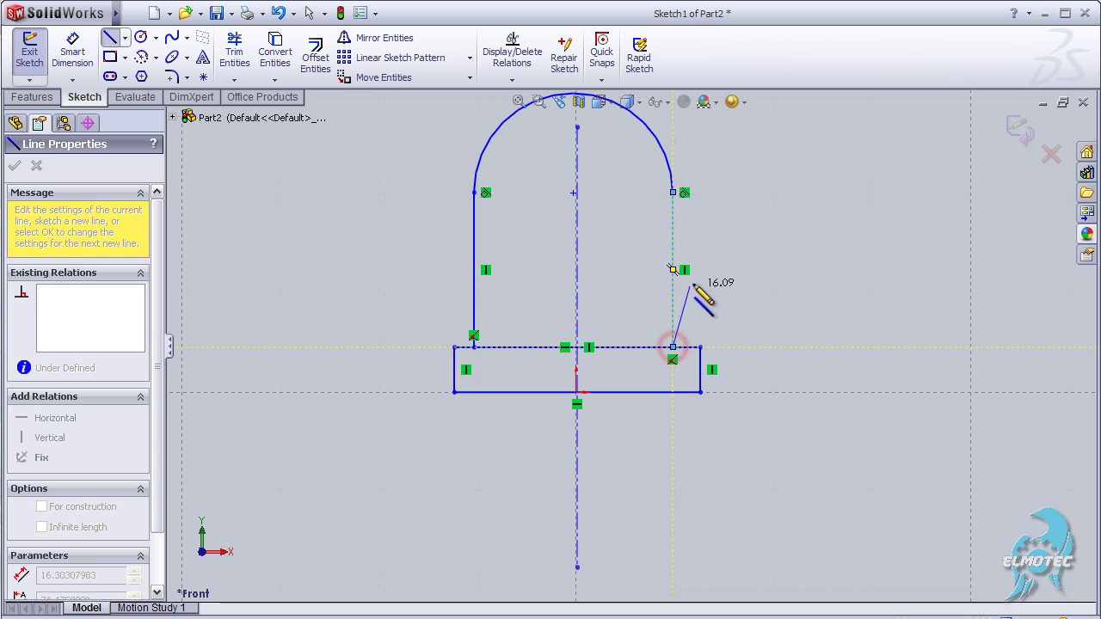
key(Escape)
key(Escape)
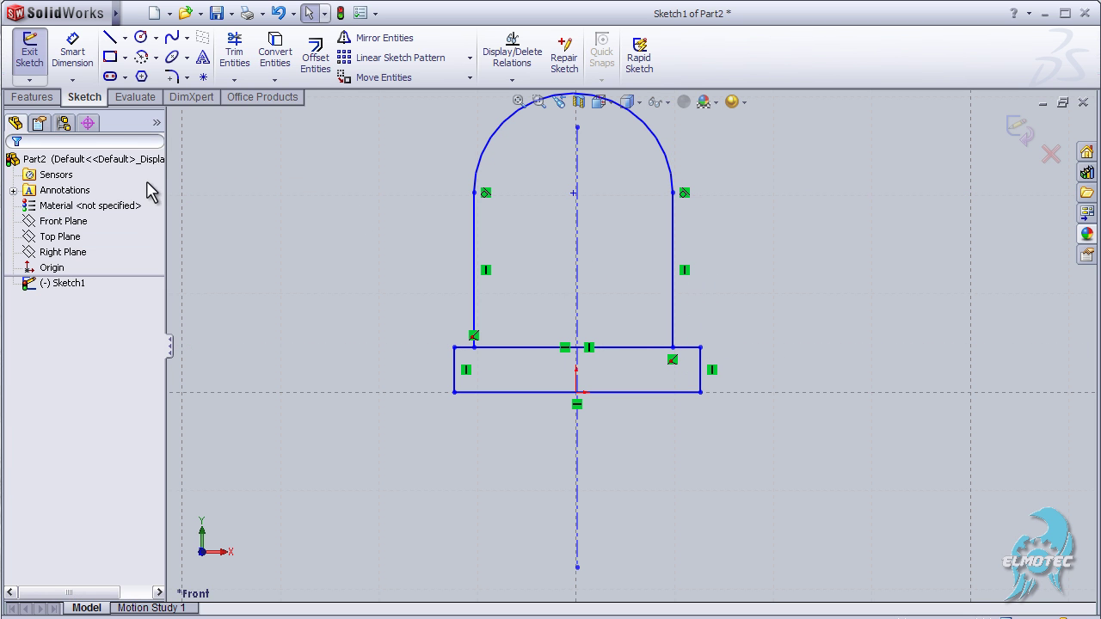
Make the left and right side walls symmetric about the centerline
click(473, 249)
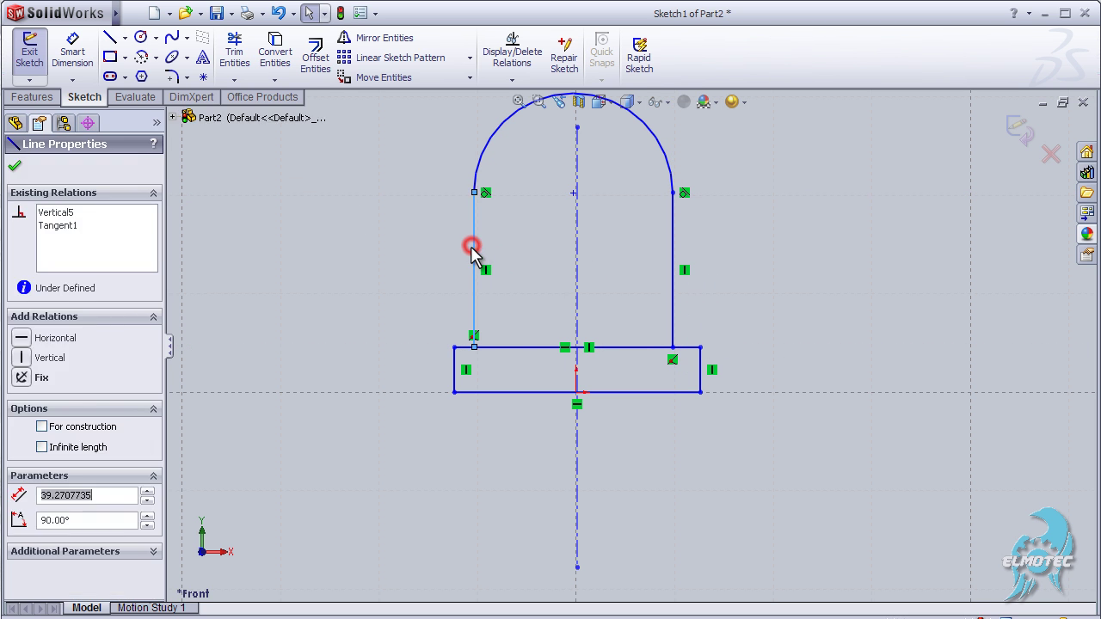
ctrl+click(576, 253)
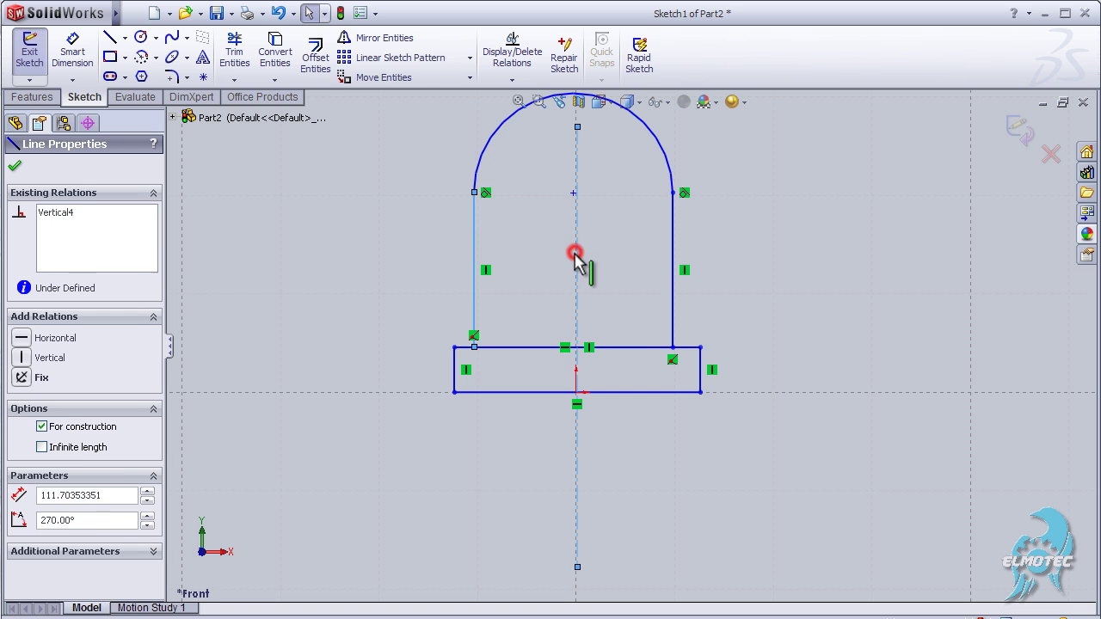
ctrl+click(673, 256)
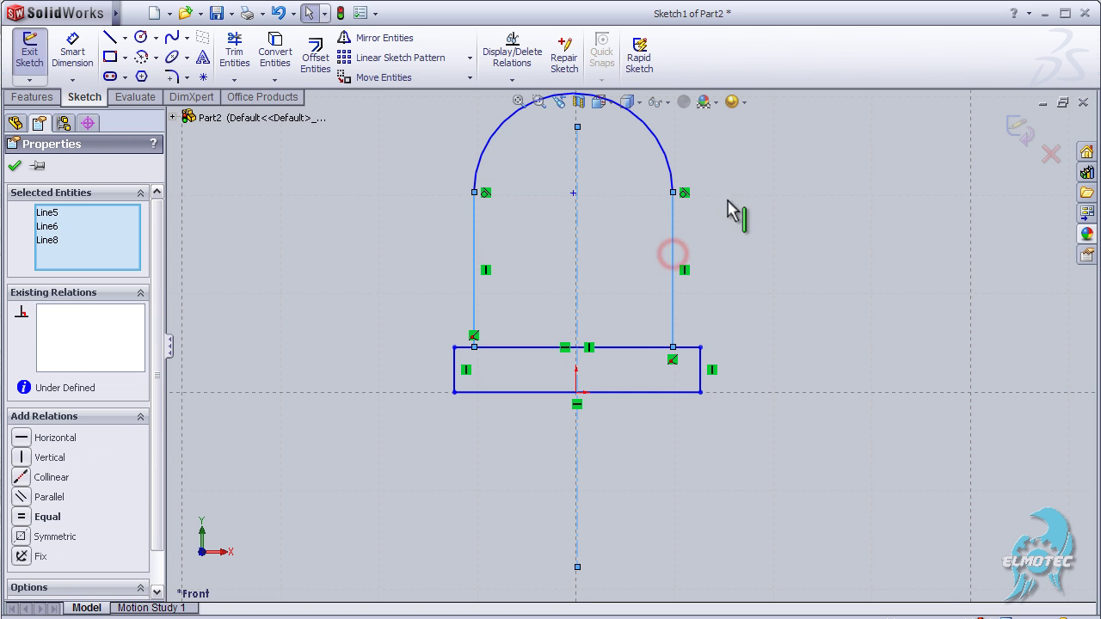
click(53, 538)
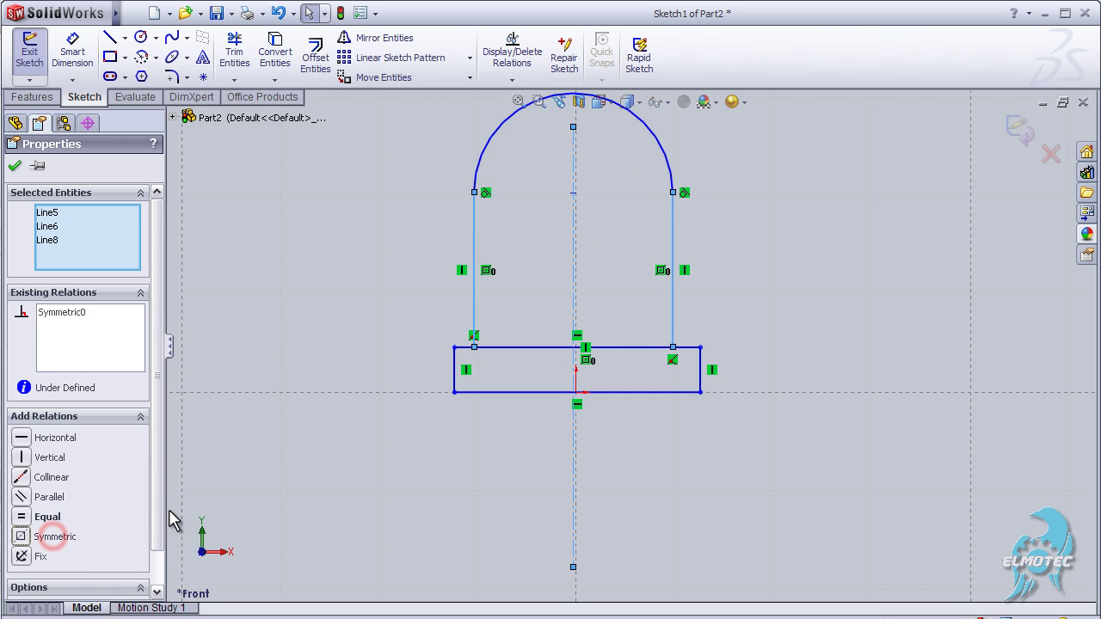
Make the centerline coincident with the origin so the sketch is fully defined
click(406, 305)
scroll(702, 383, down, 1)
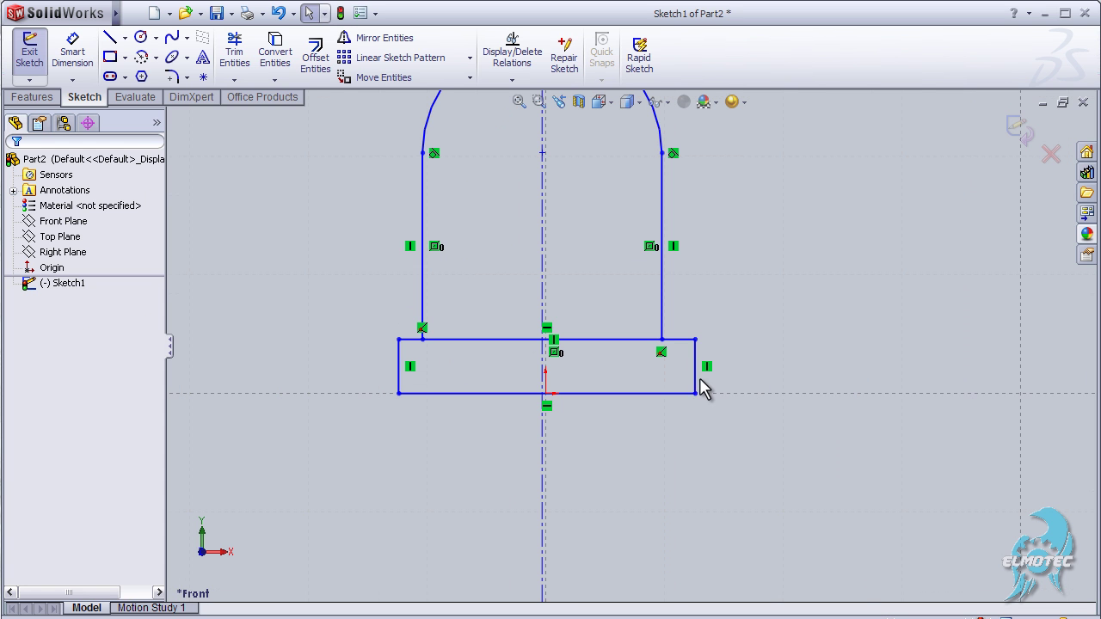
scroll(551, 398, down, 1)
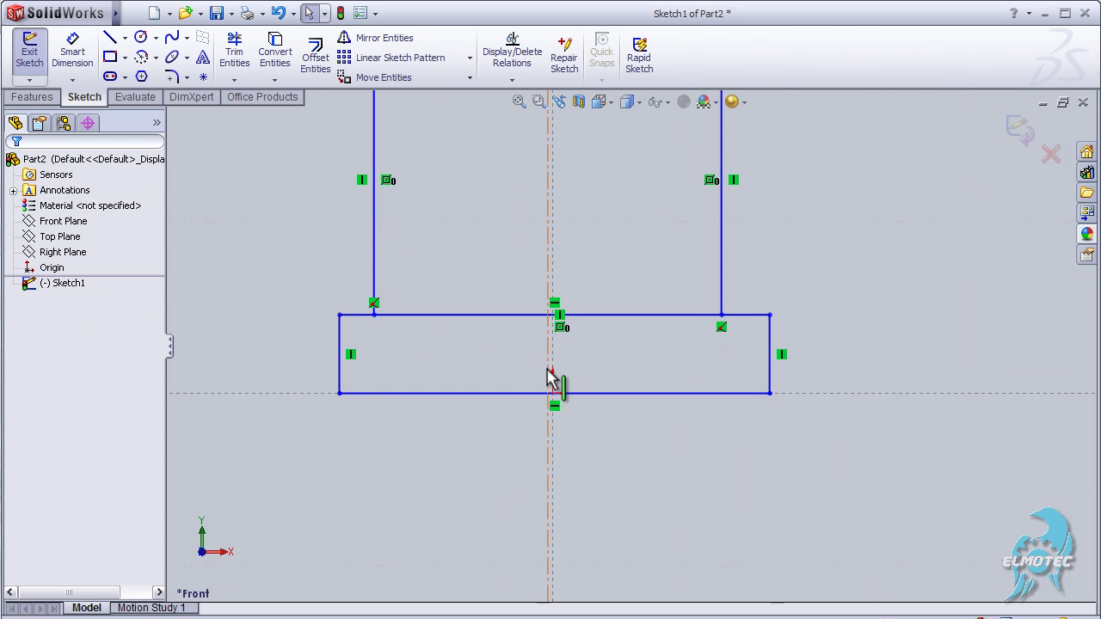
click(549, 371)
ctrl+click(552, 393)
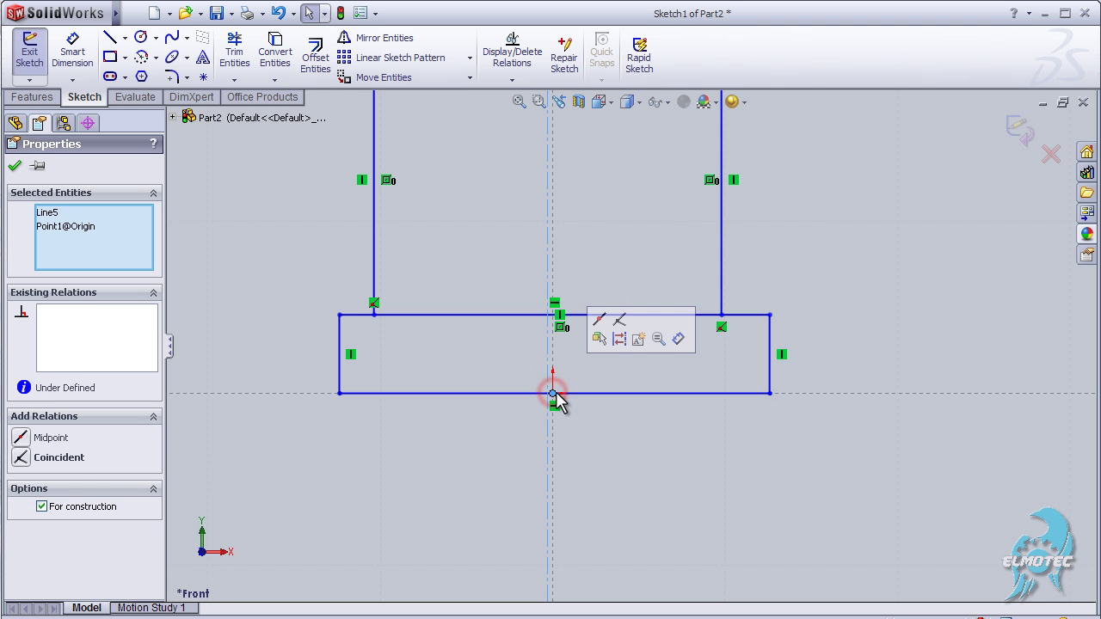
click(76, 463)
scroll(688, 356, up, 2)
scroll(686, 353, up, 1)
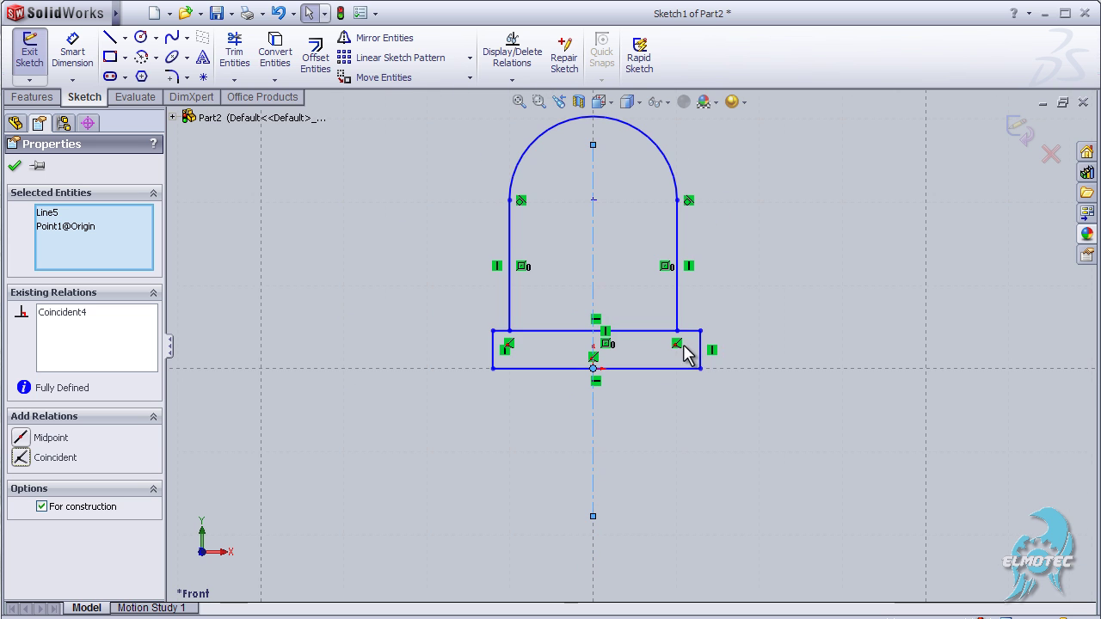
scroll(590, 172, up, 1)
scroll(622, 204, up, 1)
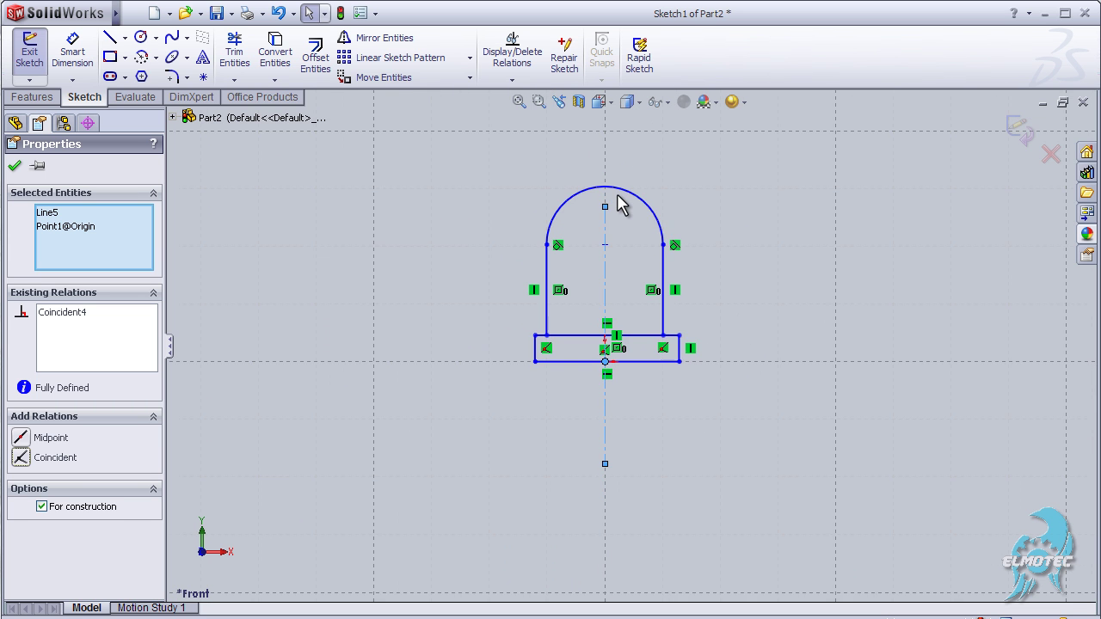
scroll(574, 302, up, 1)
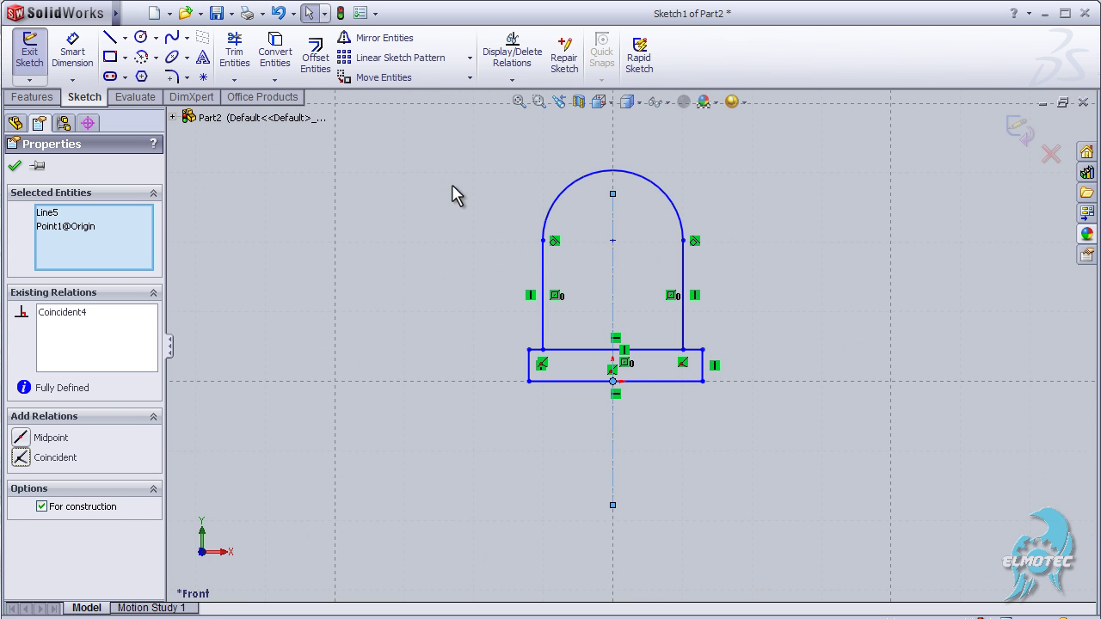
Dimension the dome arc to radius 2.5 mm and the side wall to 7 mm
click(73, 52)
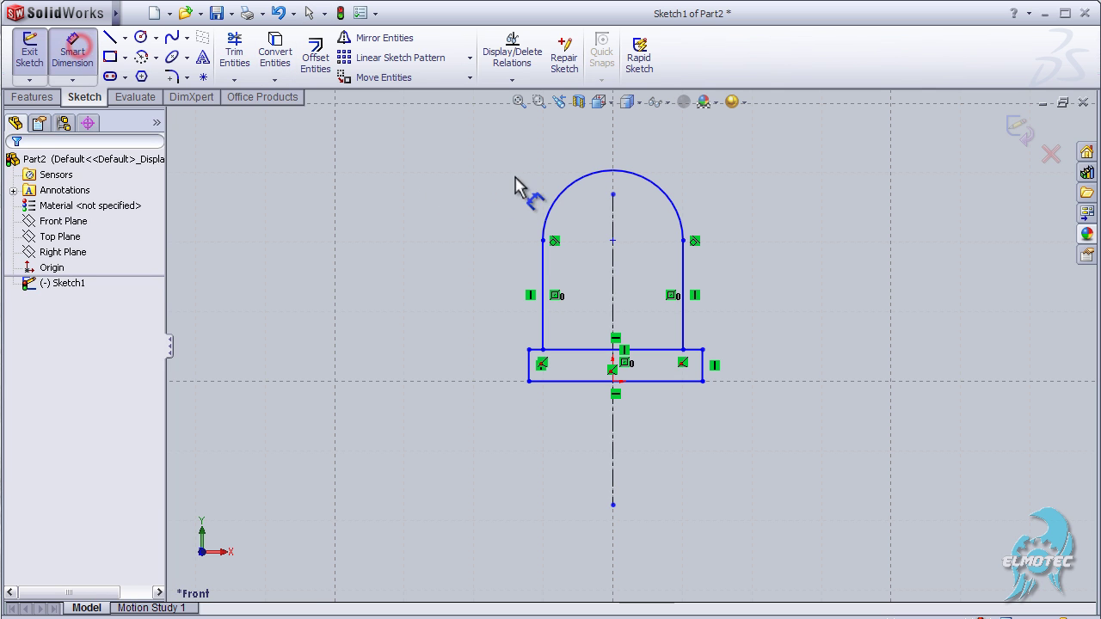
click(564, 190)
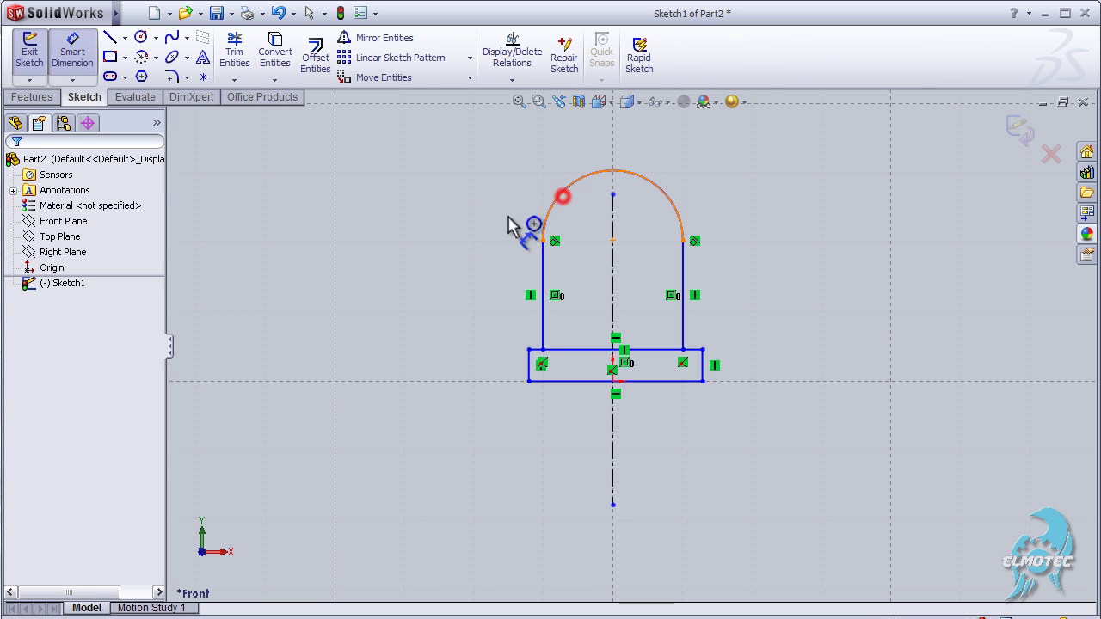
click(439, 239)
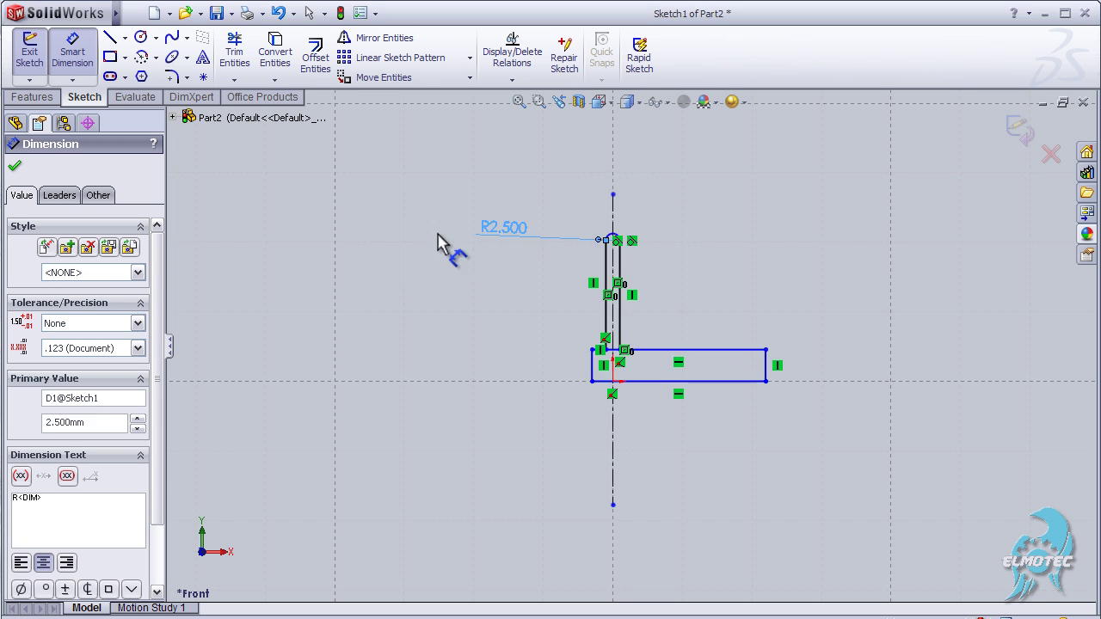
click(606, 307)
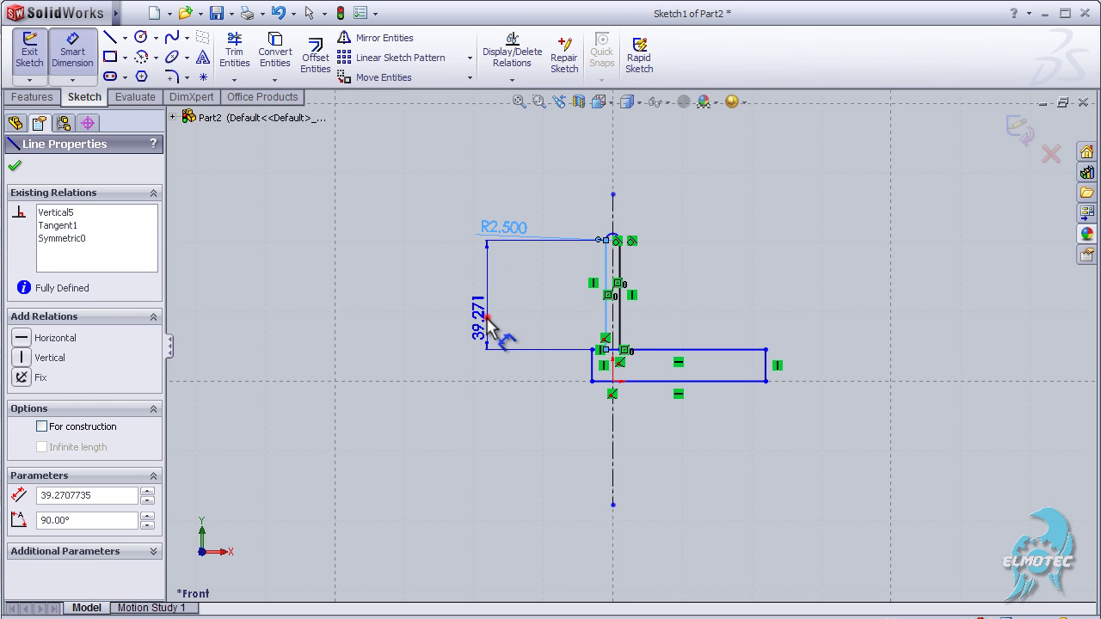
click(487, 320)
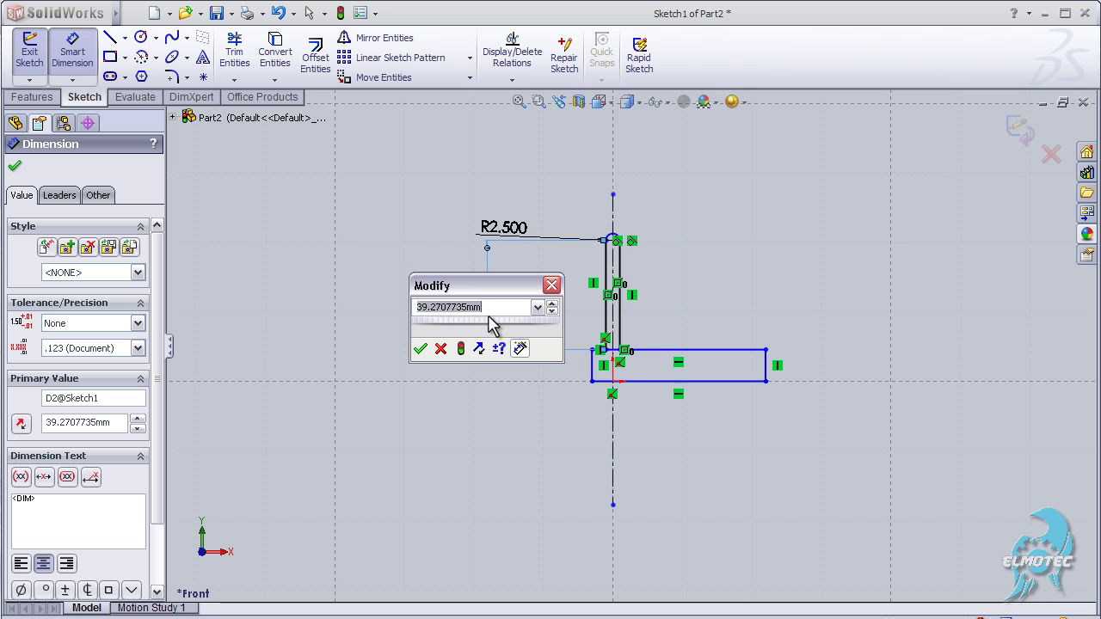
text(7)
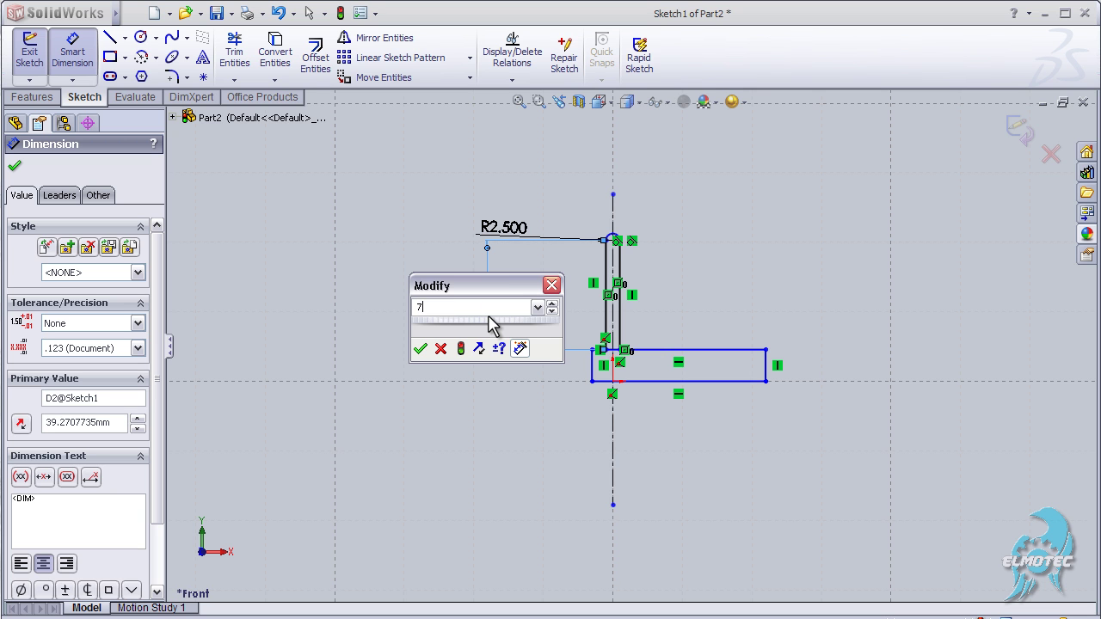
key(Return)
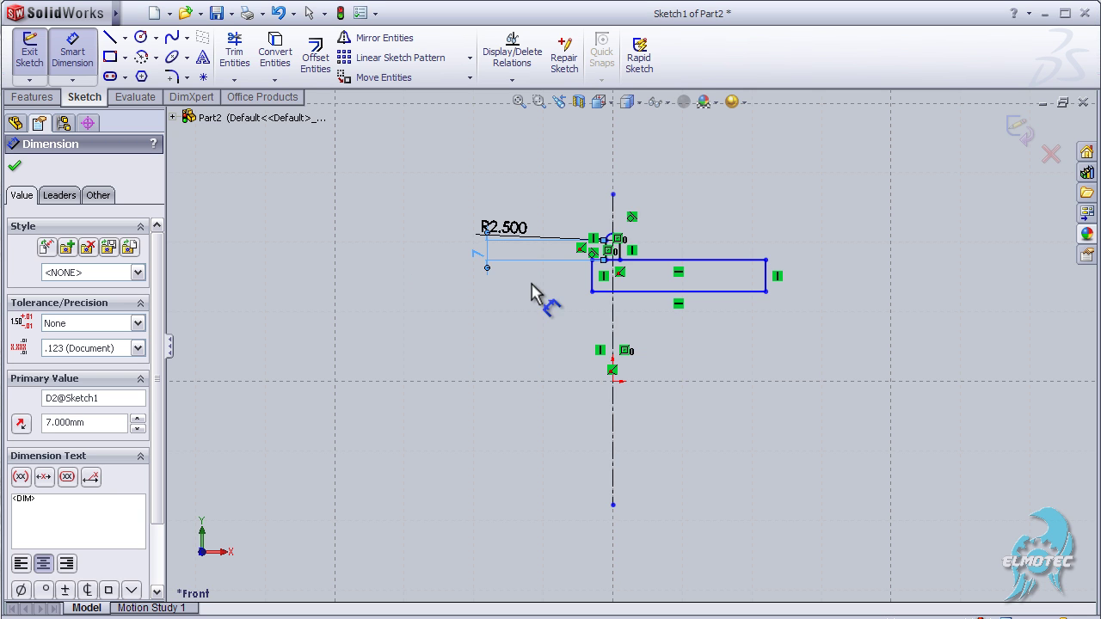
Dimension the base rectangle's height to 1 mm
click(593, 283)
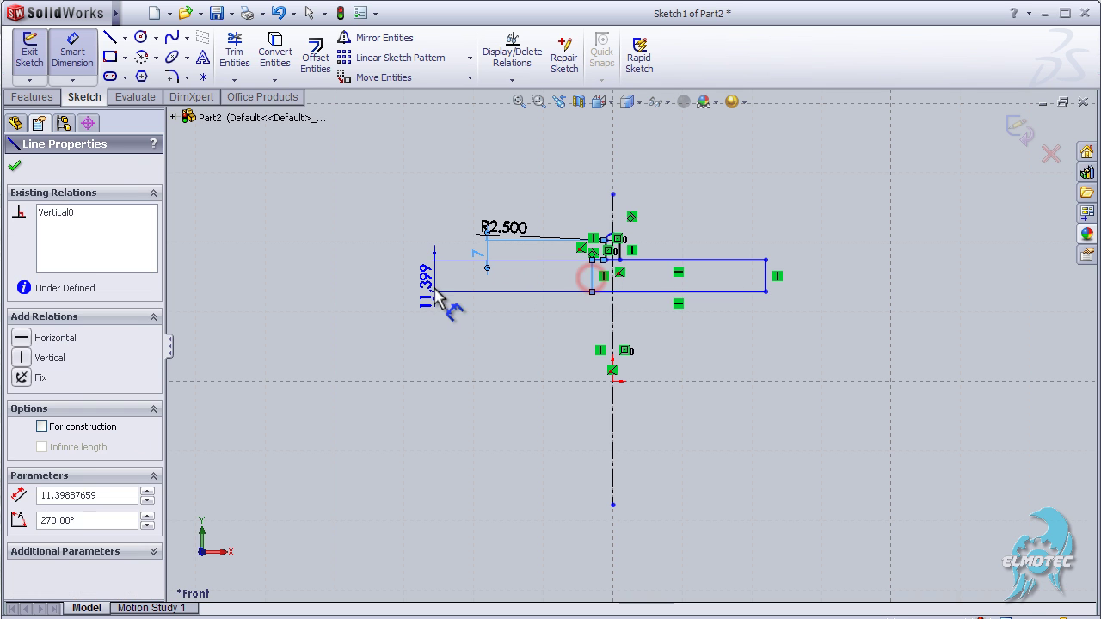
click(438, 288)
click(439, 290)
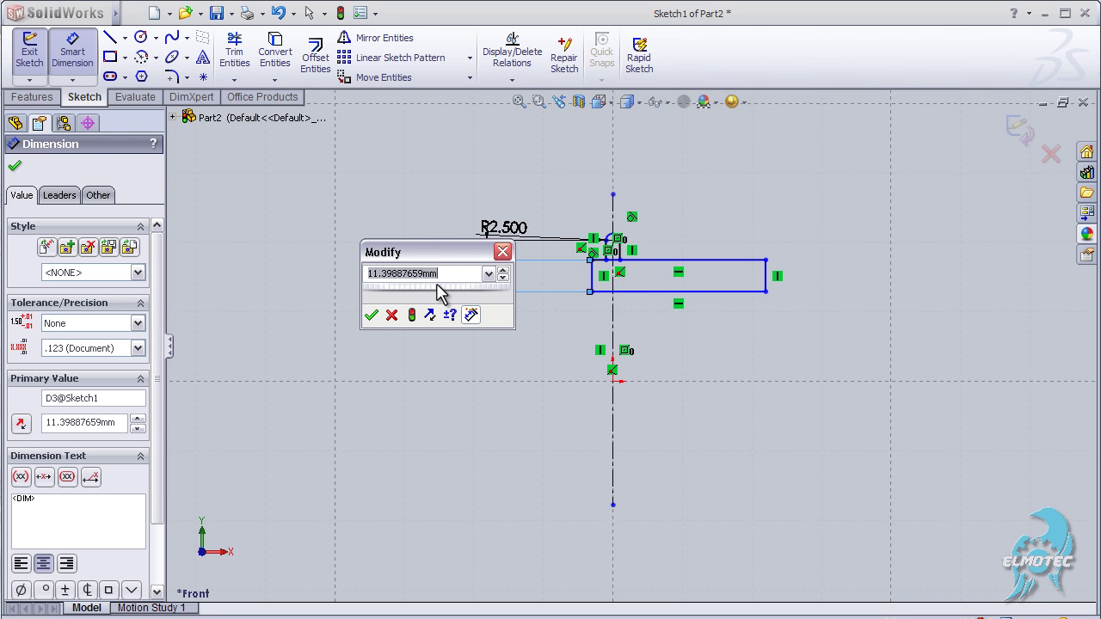
text(1)
key(Return)
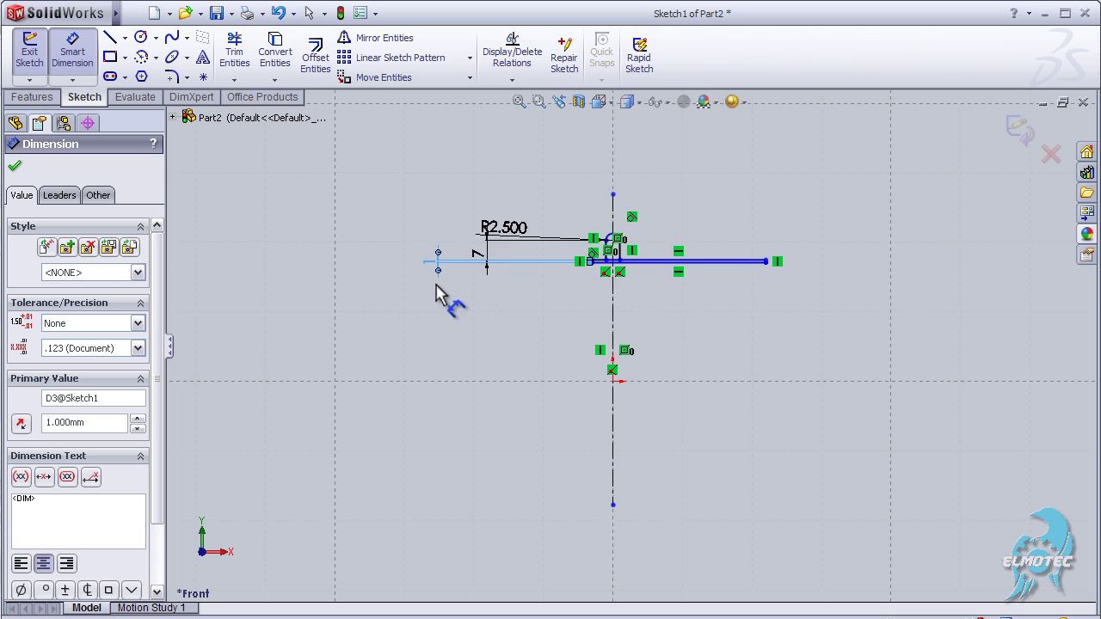
scroll(638, 308, down, 3)
scroll(635, 311, down, 3)
scroll(635, 312, down, 3)
scroll(633, 312, down, 1)
scroll(630, 305, up, 1)
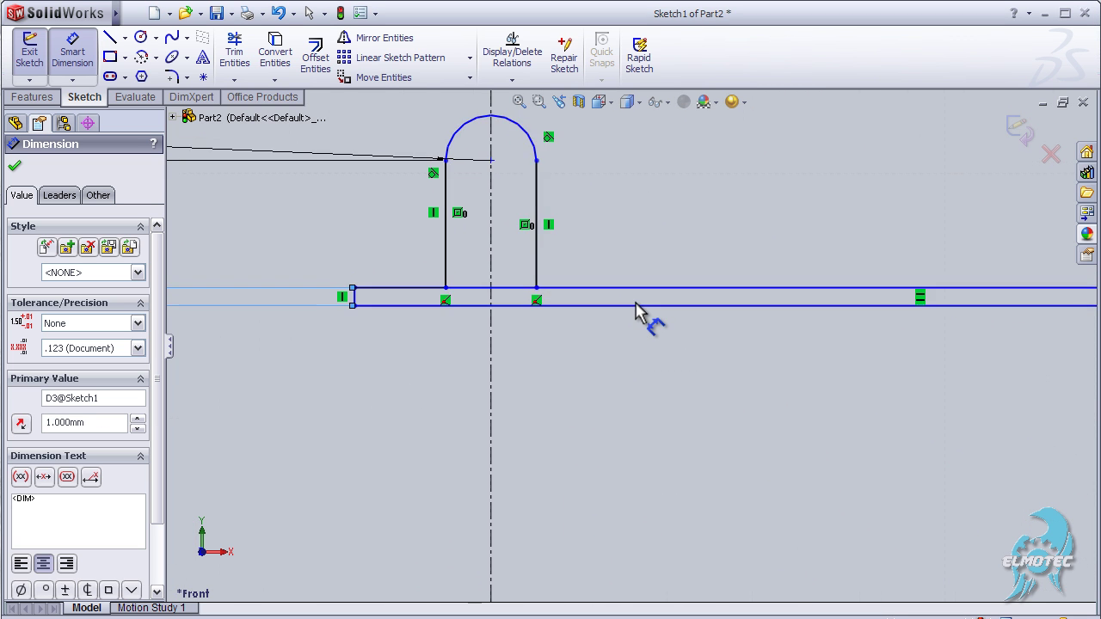
scroll(635, 305, up, 2)
scroll(638, 304, up, 1)
scroll(638, 311, up, 2)
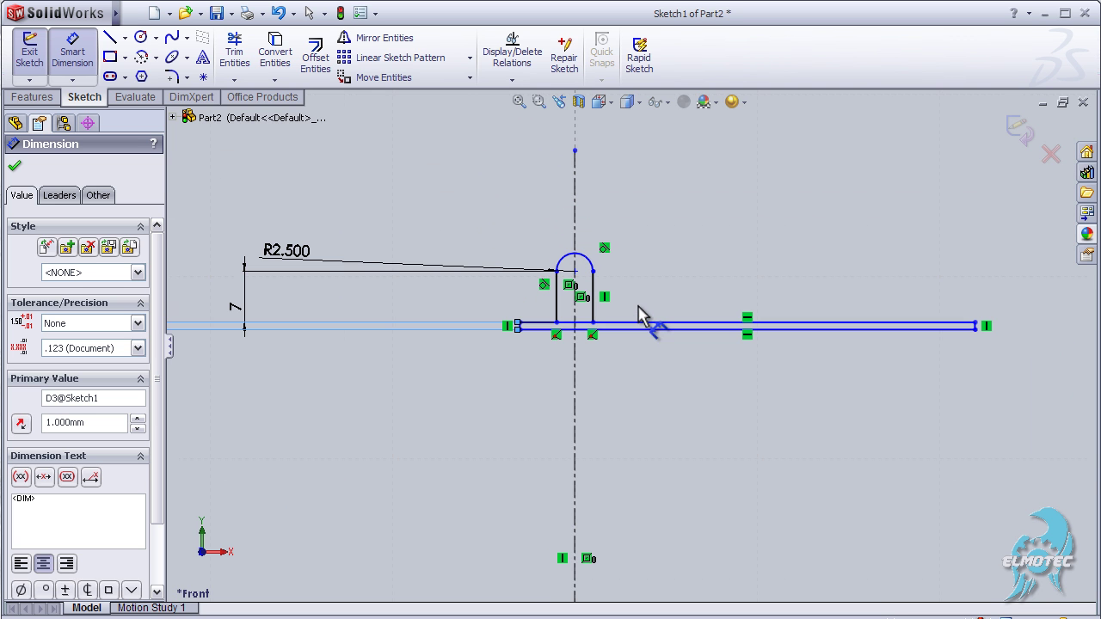
scroll(731, 342, down, 1)
Dimension the base's bottom edge to 6 mm wide and finish dimensioning
click(725, 330)
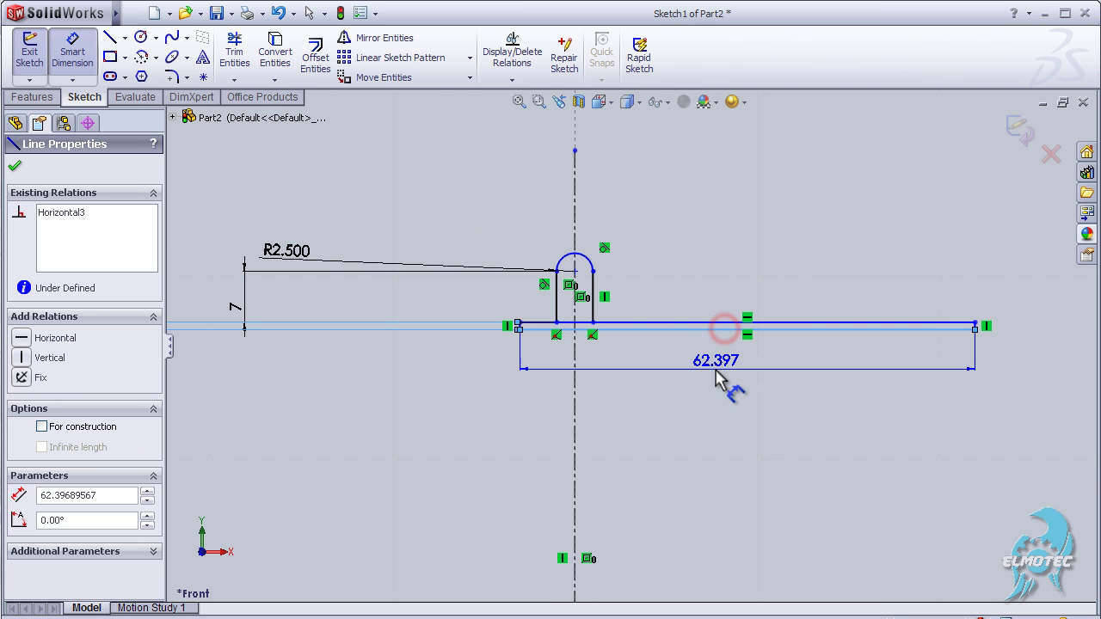
click(702, 378)
text(6)
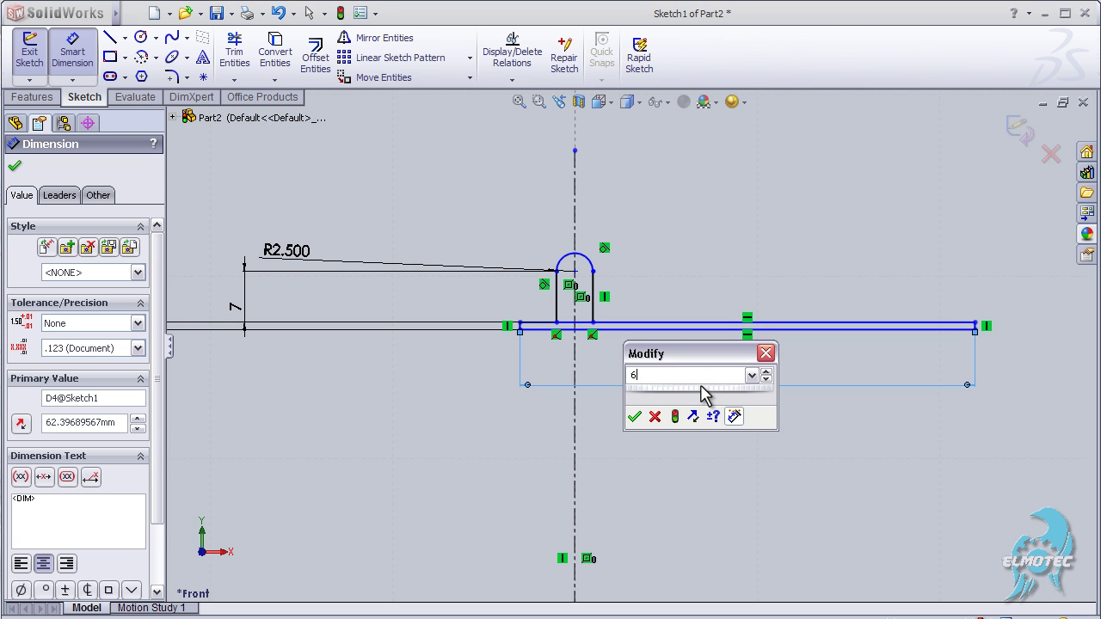
key(Return)
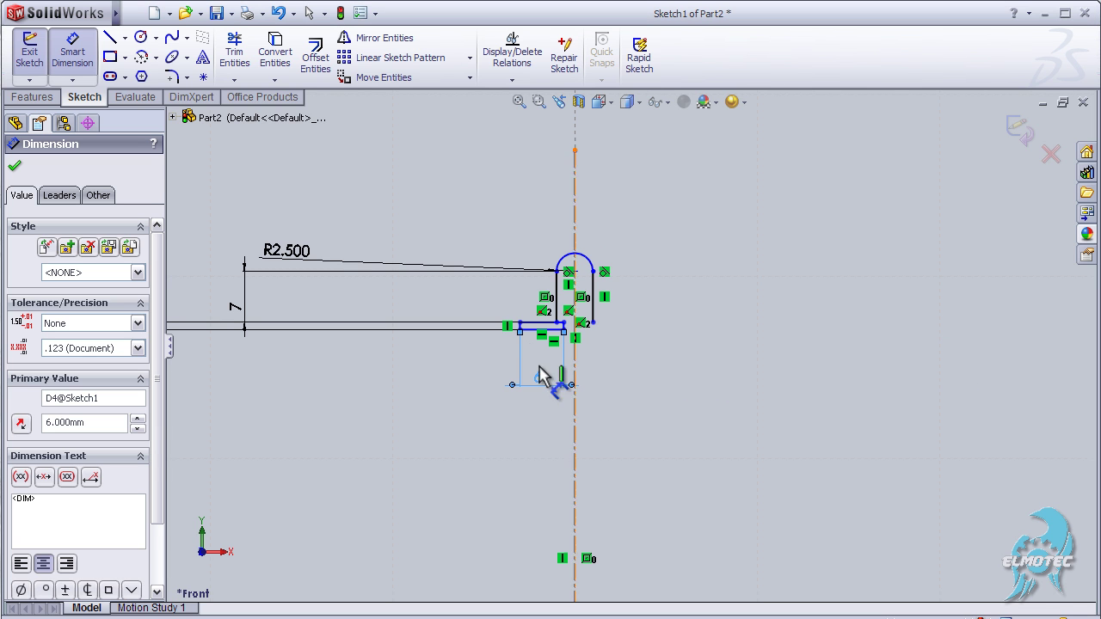
scroll(540, 361, down, 2)
scroll(557, 364, down, 2)
scroll(520, 307, down, 2)
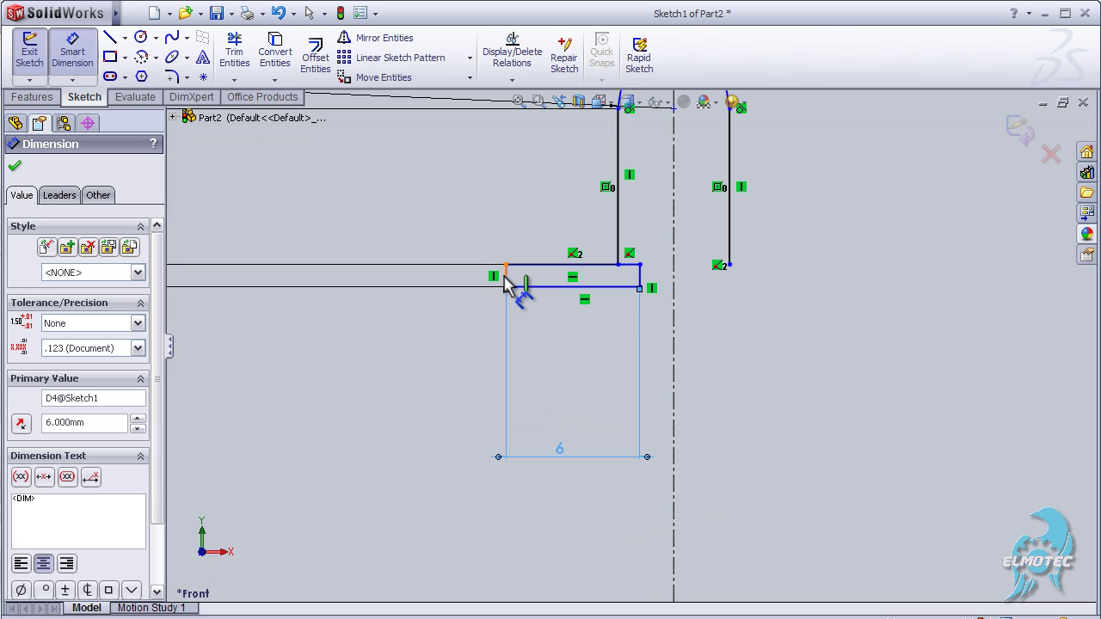
click(504, 280)
key(Escape)
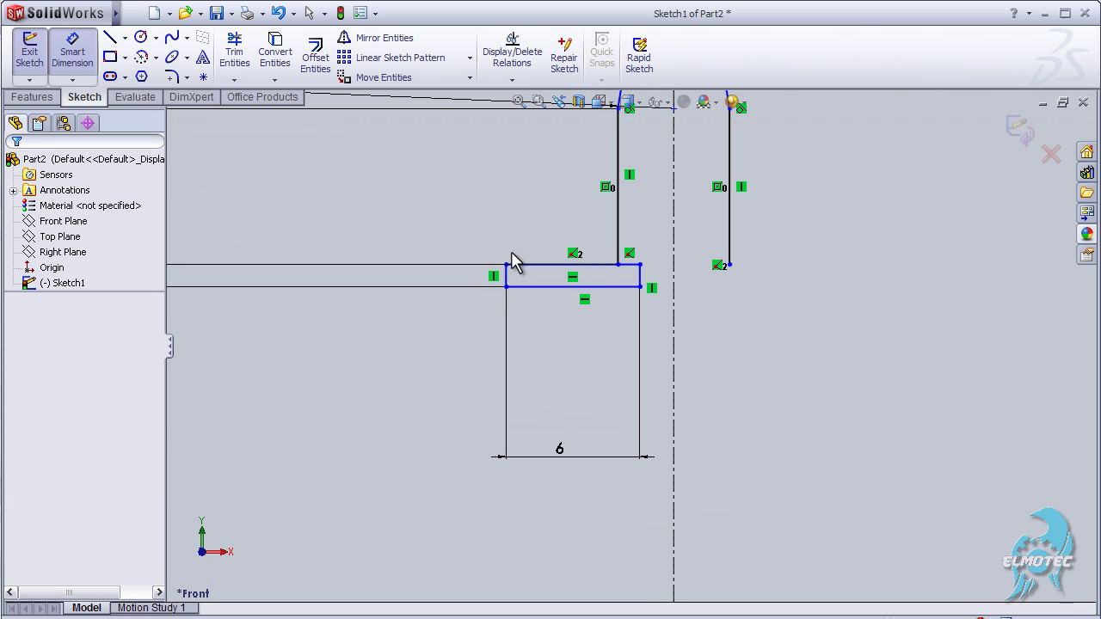
Make the base's short left and right edges symmetric about the centerline
click(507, 277)
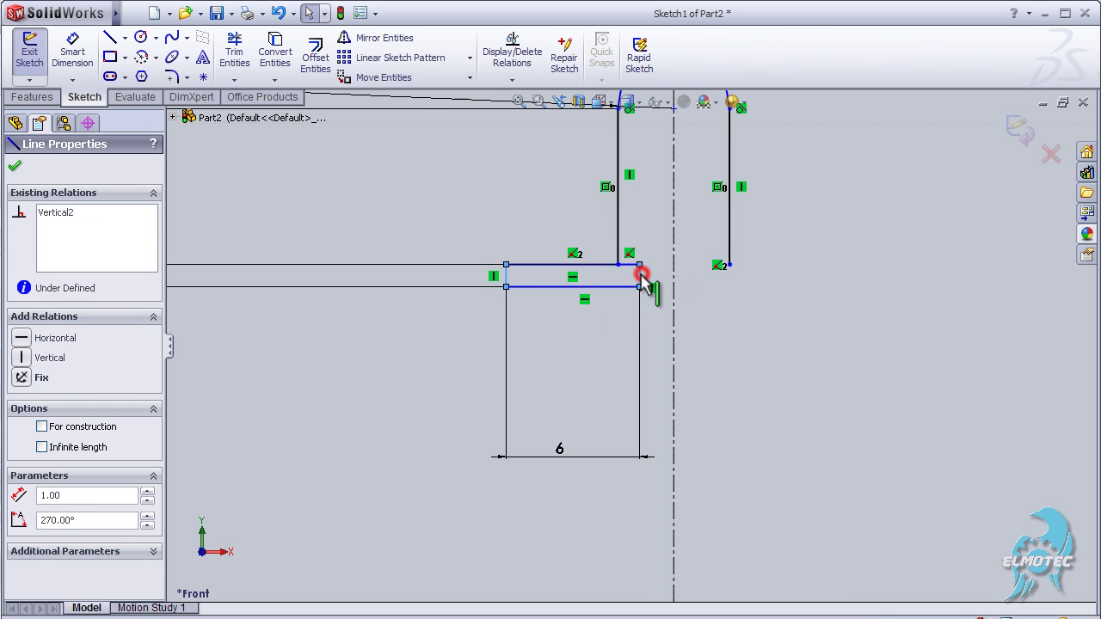
ctrl+click(641, 277)
ctrl+click(673, 277)
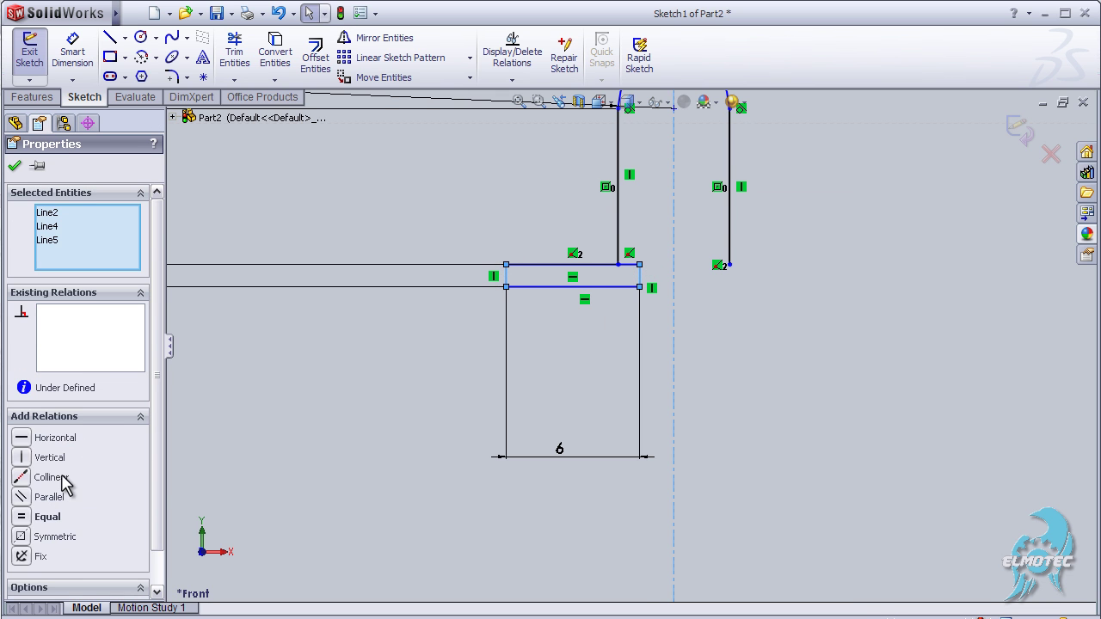
click(52, 537)
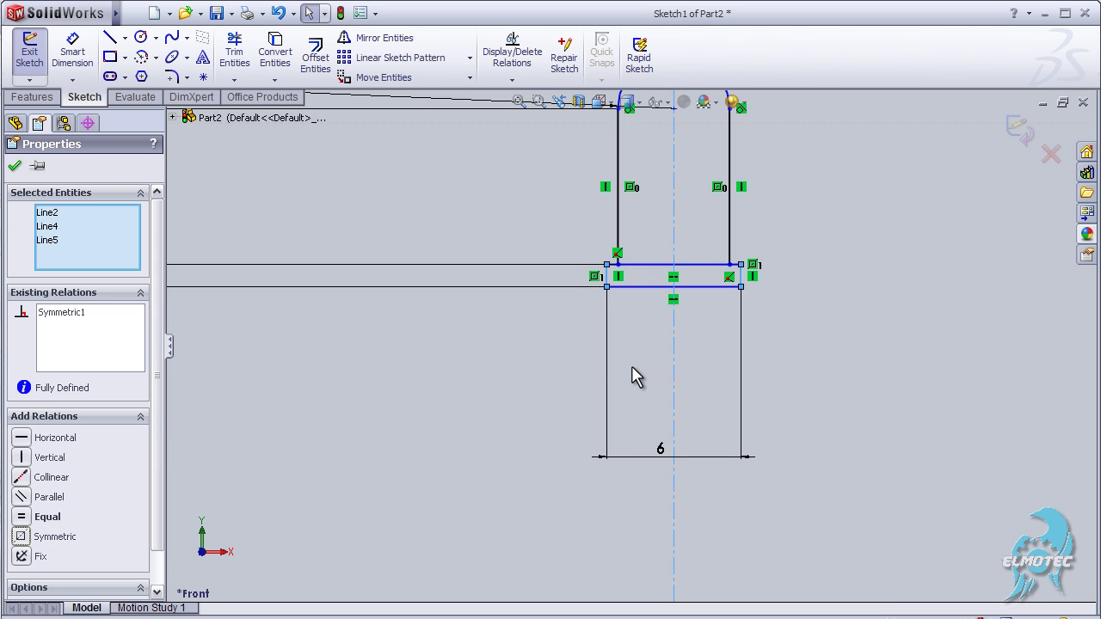
Zoom in on the base rectangle and start the Trim tool in Corner mode
scroll(660, 332, up, 2)
scroll(658, 344, up, 1)
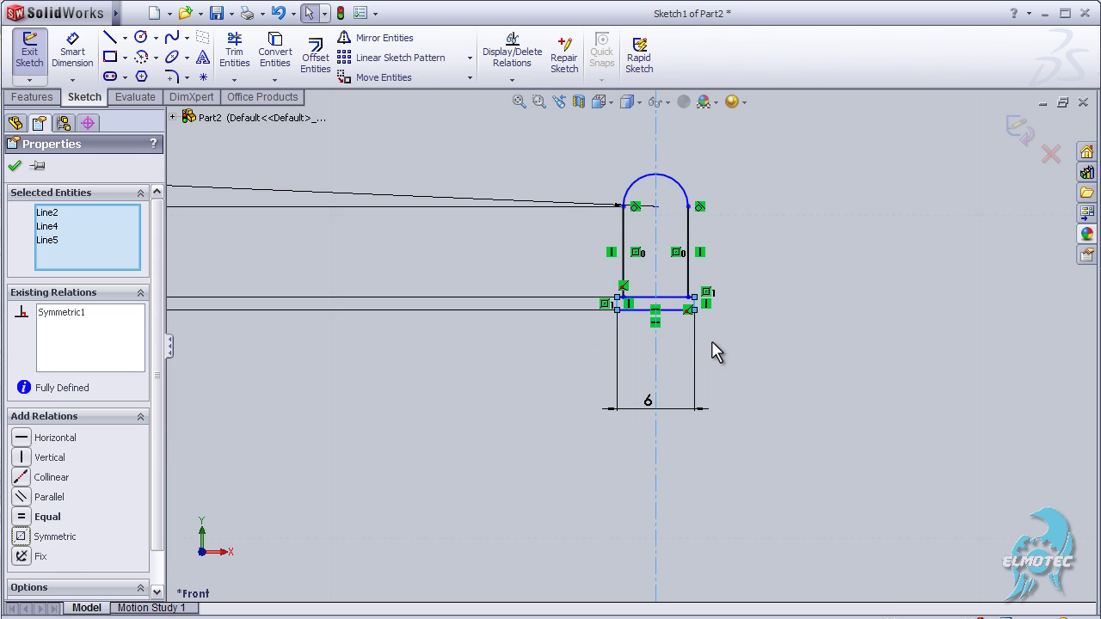
scroll(672, 278, down, 3)
scroll(672, 278, down, 1)
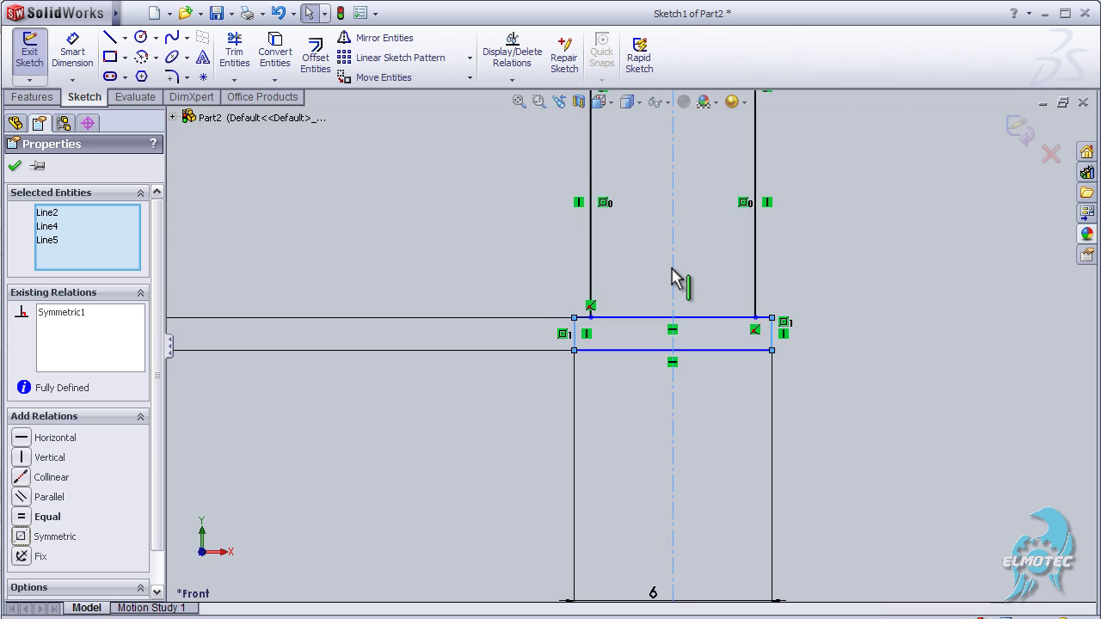
scroll(672, 277, down, 1)
scroll(673, 278, up, 1)
scroll(672, 280, up, 1)
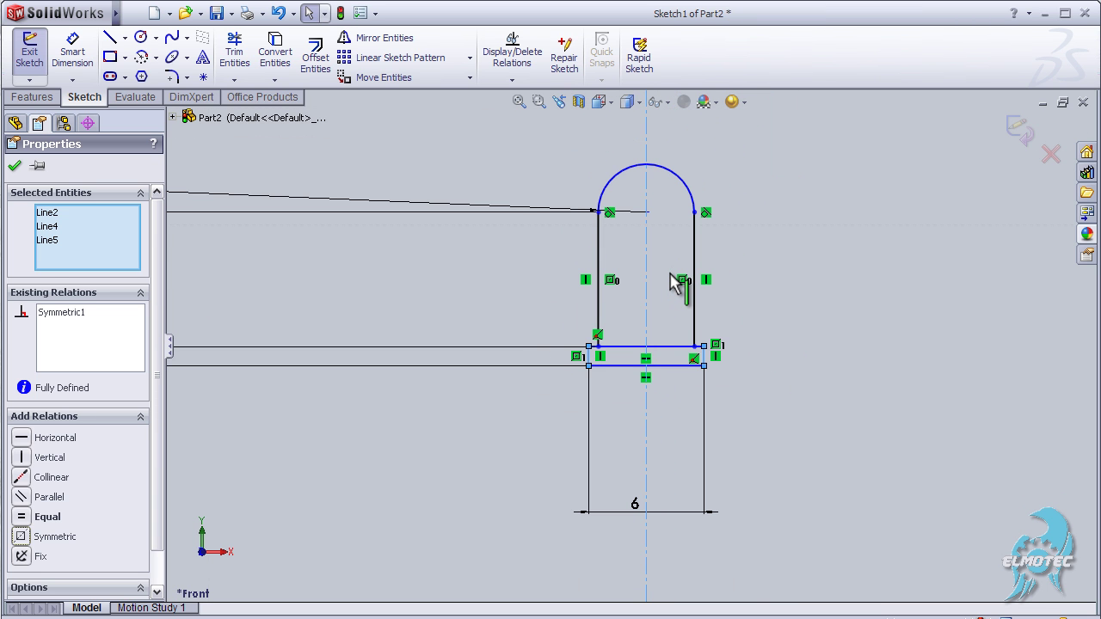
scroll(673, 280, down, 1)
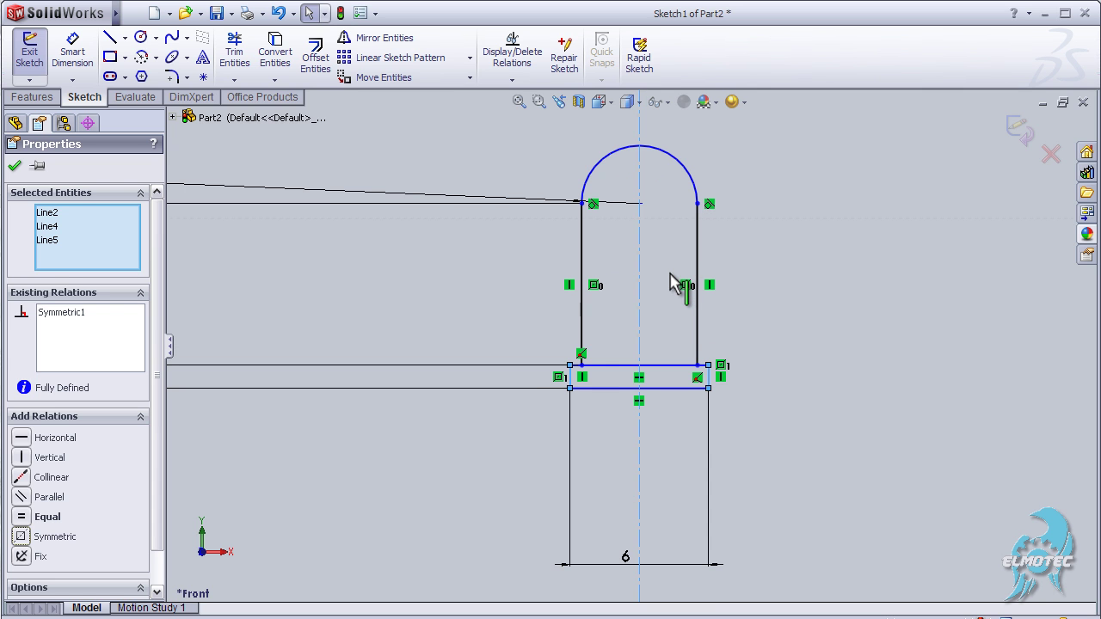
scroll(672, 280, down, 1)
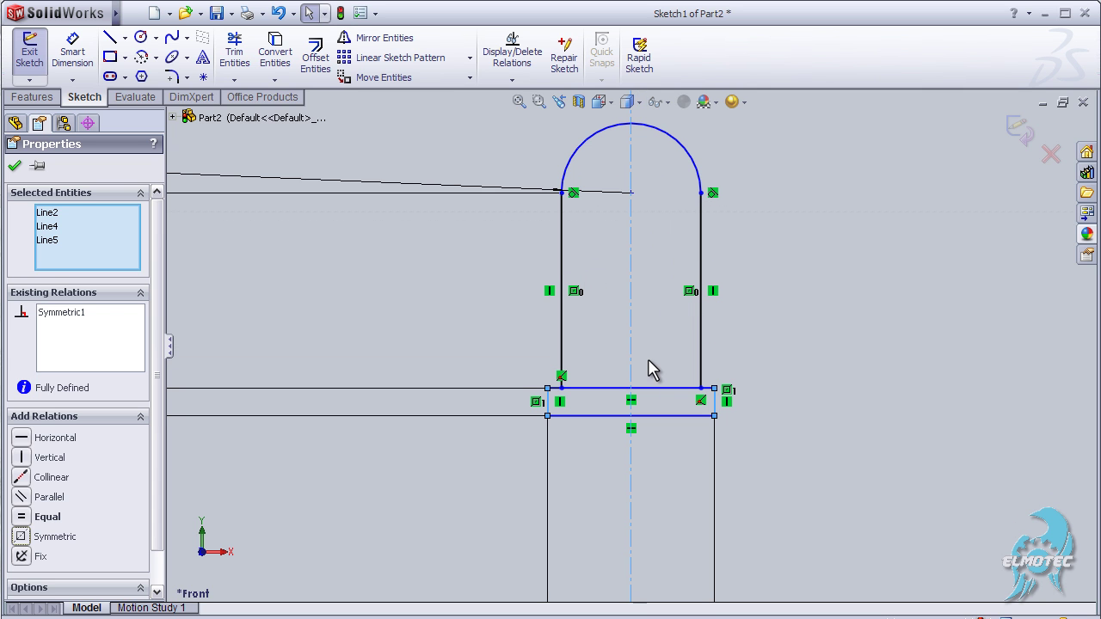
scroll(528, 399, down, 1)
scroll(627, 339, down, 1)
scroll(629, 328, down, 1)
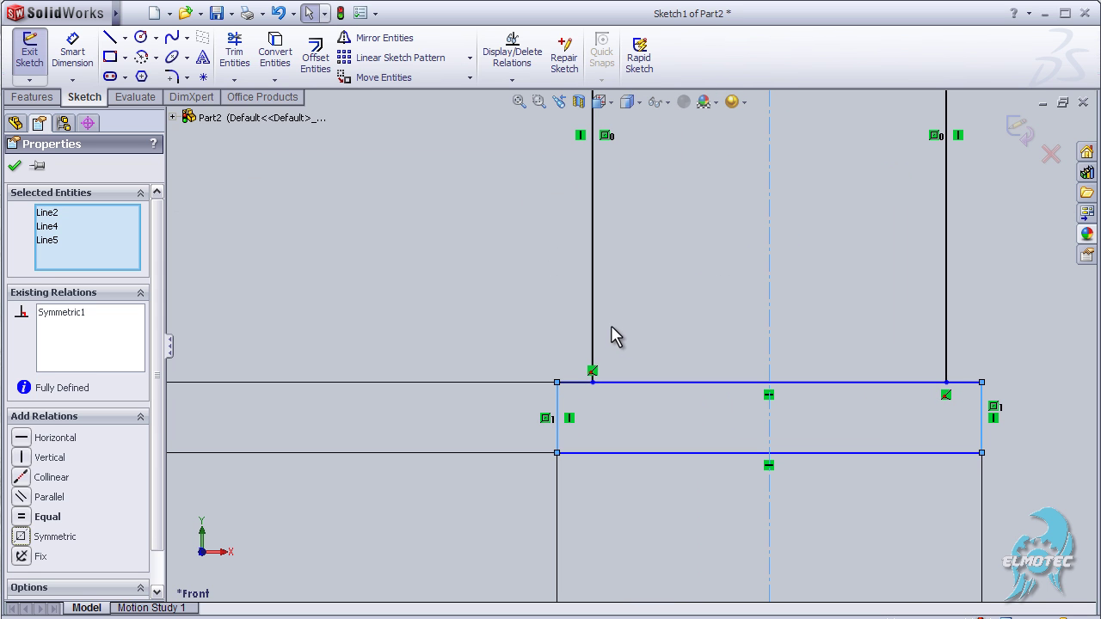
click(234, 51)
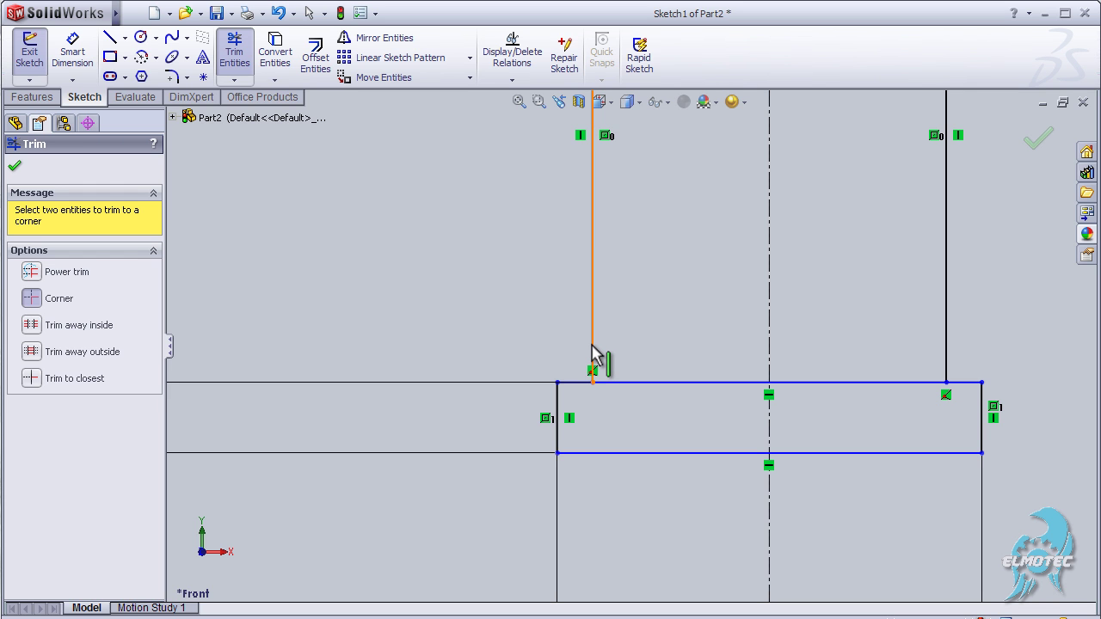
Corner-trim the left wall with the base edge and add a short 0.50 ledge line on the right
click(592, 351)
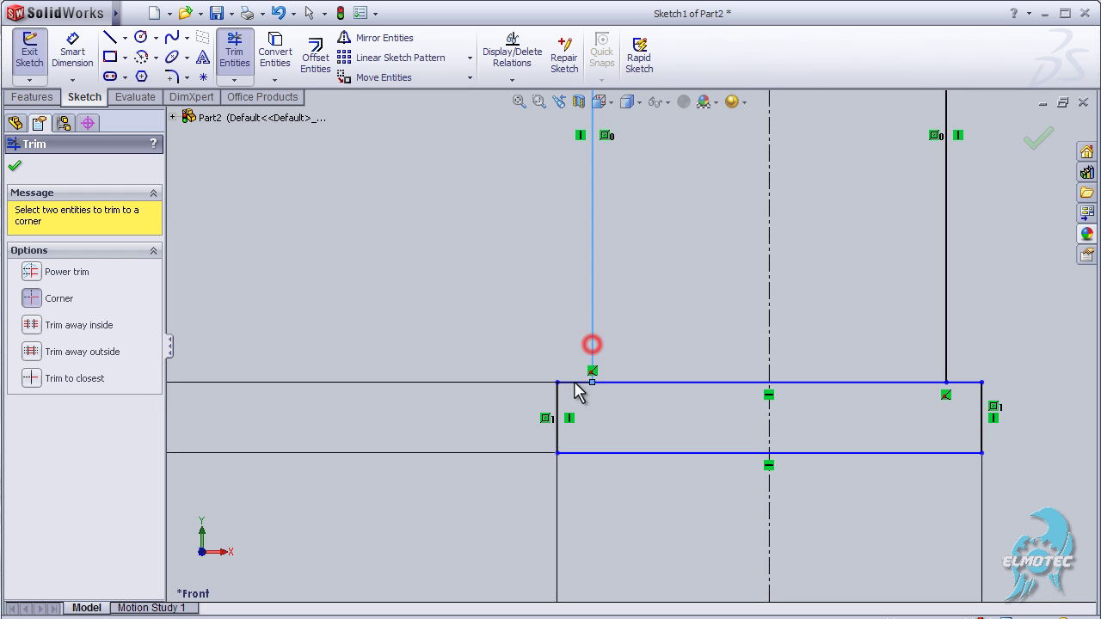
click(570, 381)
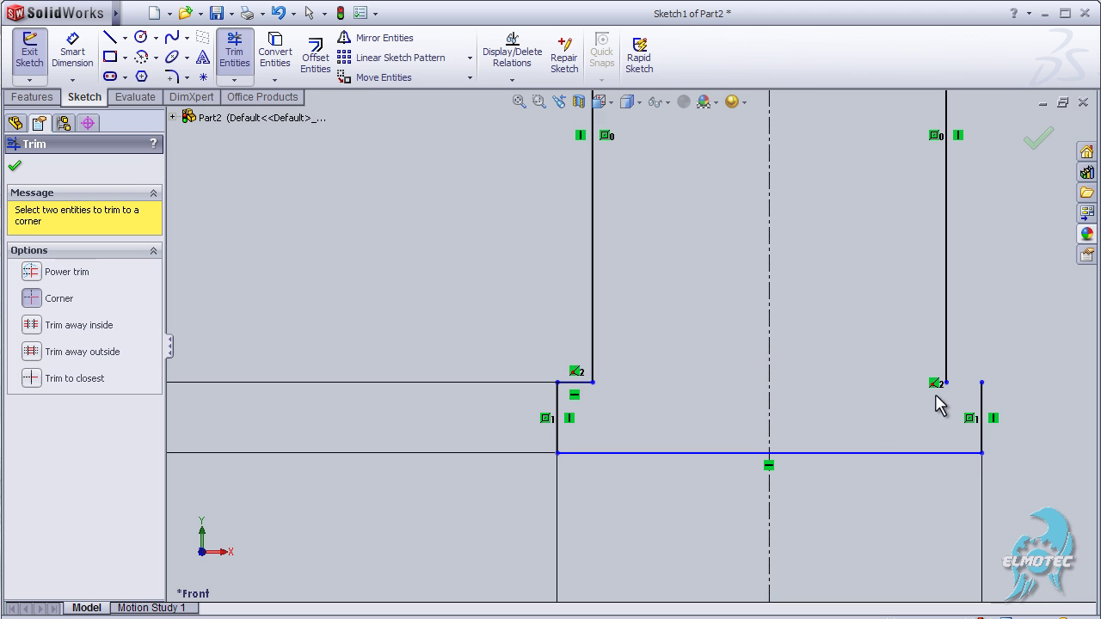
click(111, 39)
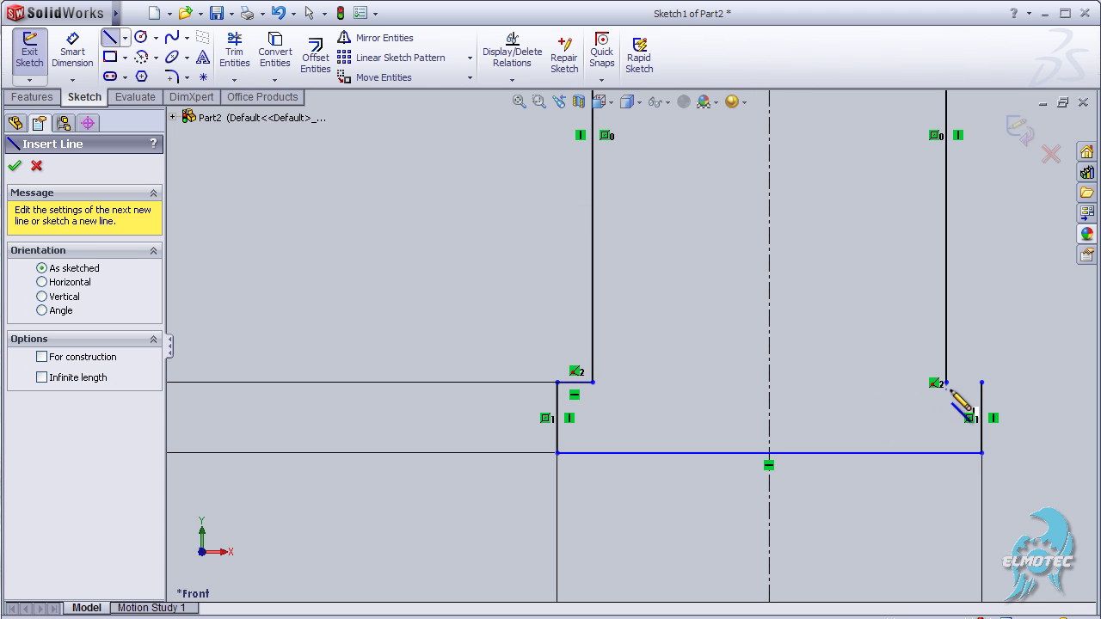
drag(946, 382, 981, 382)
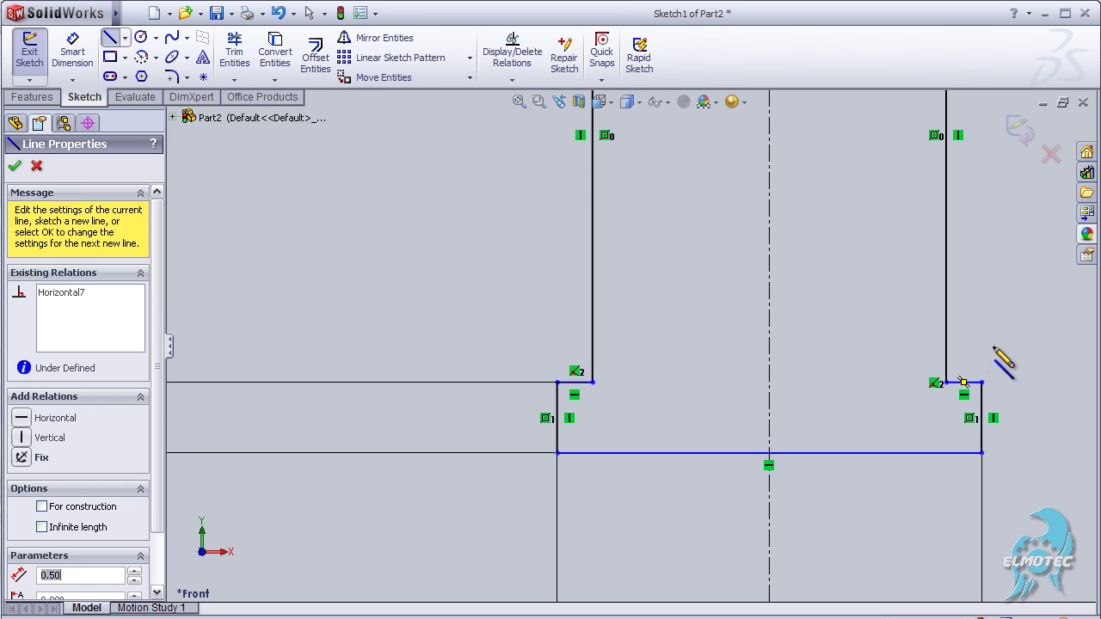
key(Escape)
key(f)
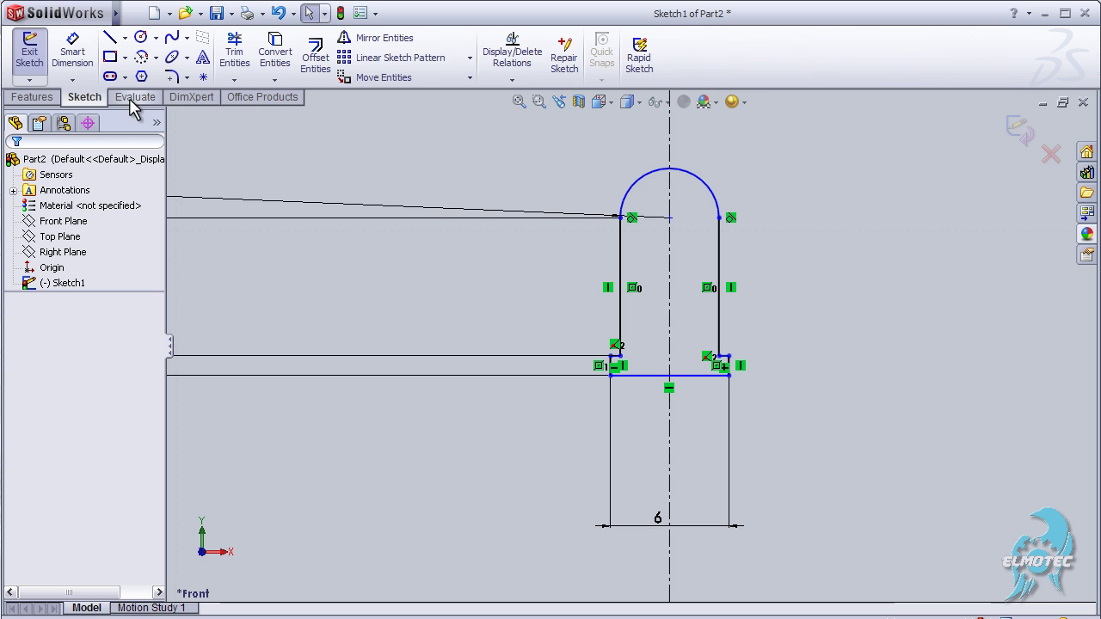
click(35, 96)
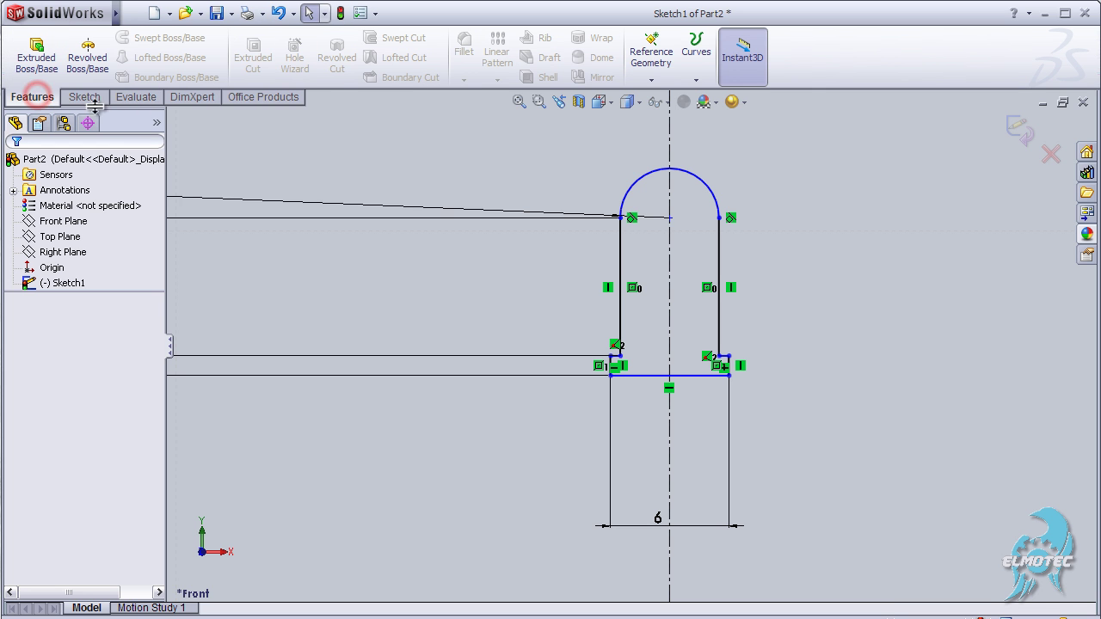
Revolve the selected head sketch region 360° about Line5 into Revolve1
click(89, 72)
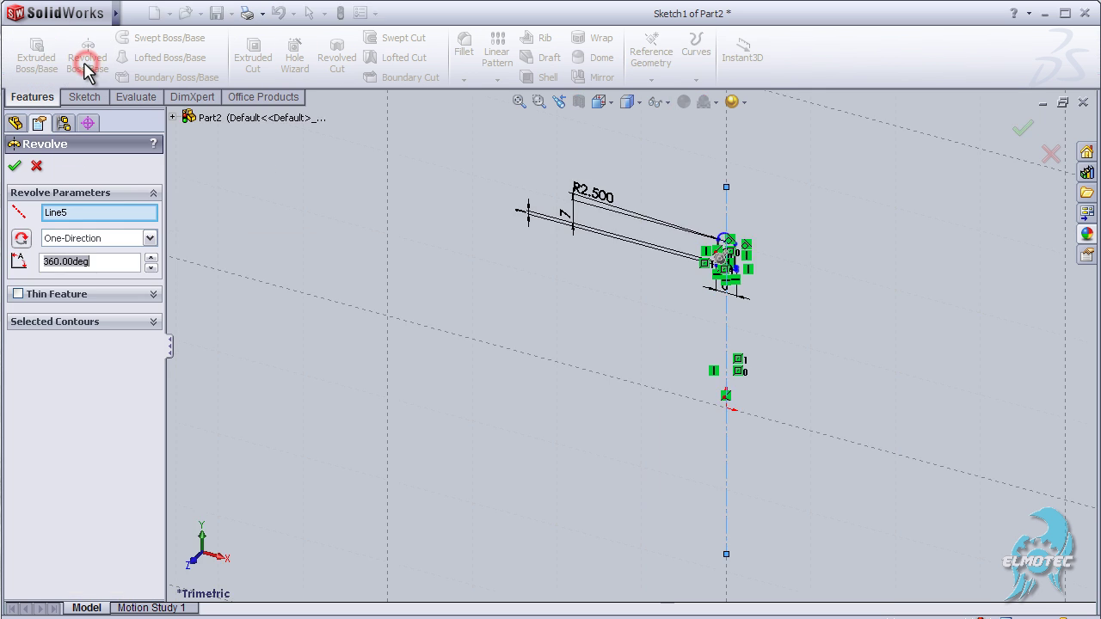
scroll(445, 206, up, 2)
scroll(926, 300, down, 3)
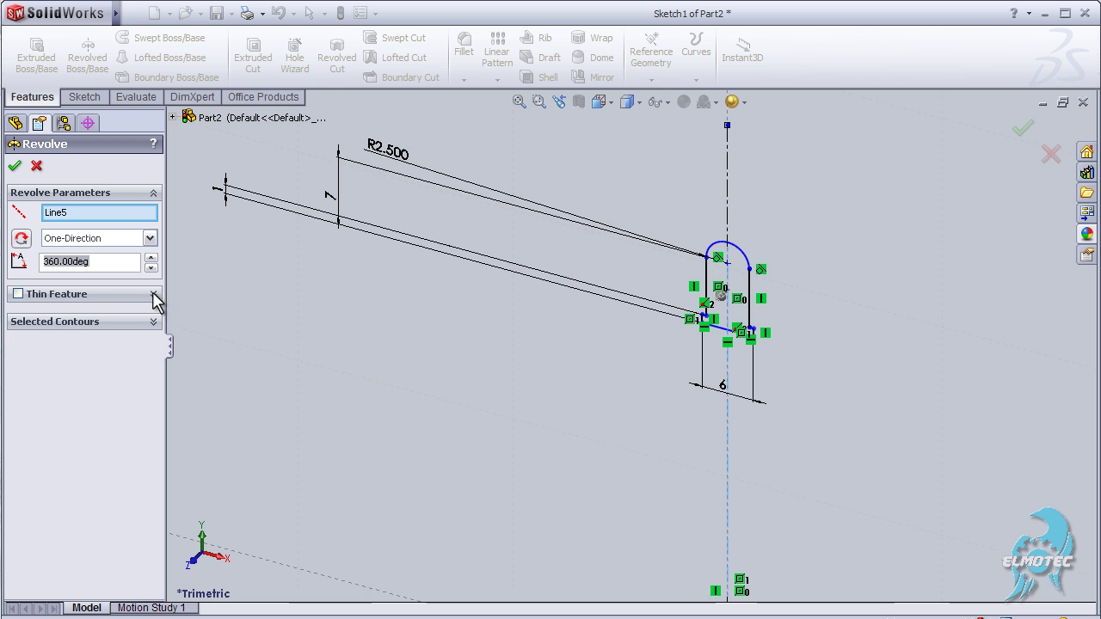
click(155, 321)
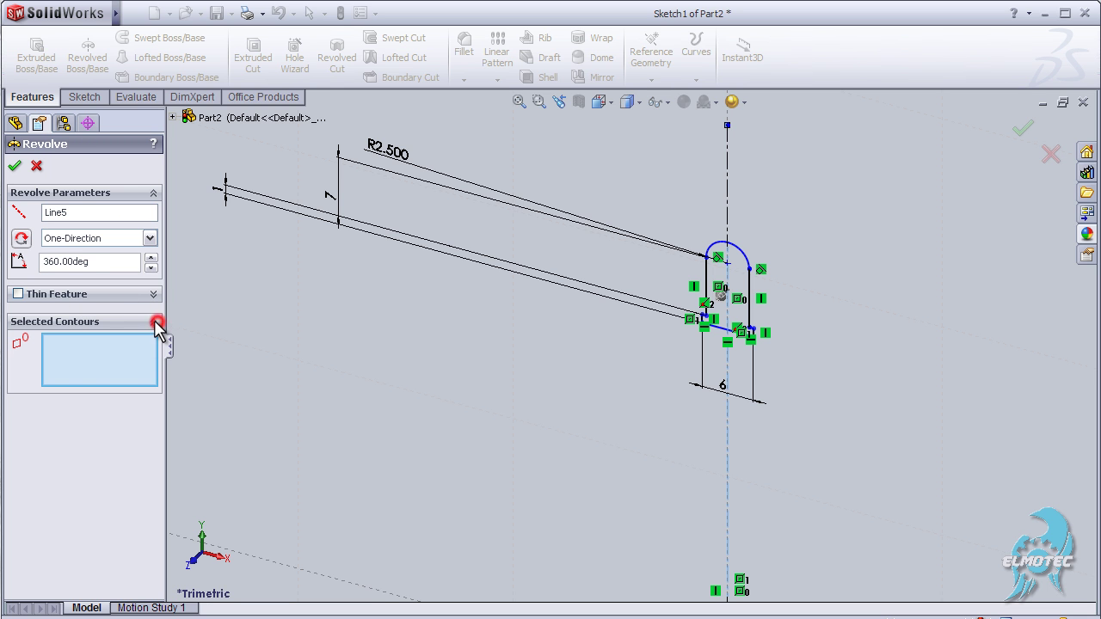
click(736, 295)
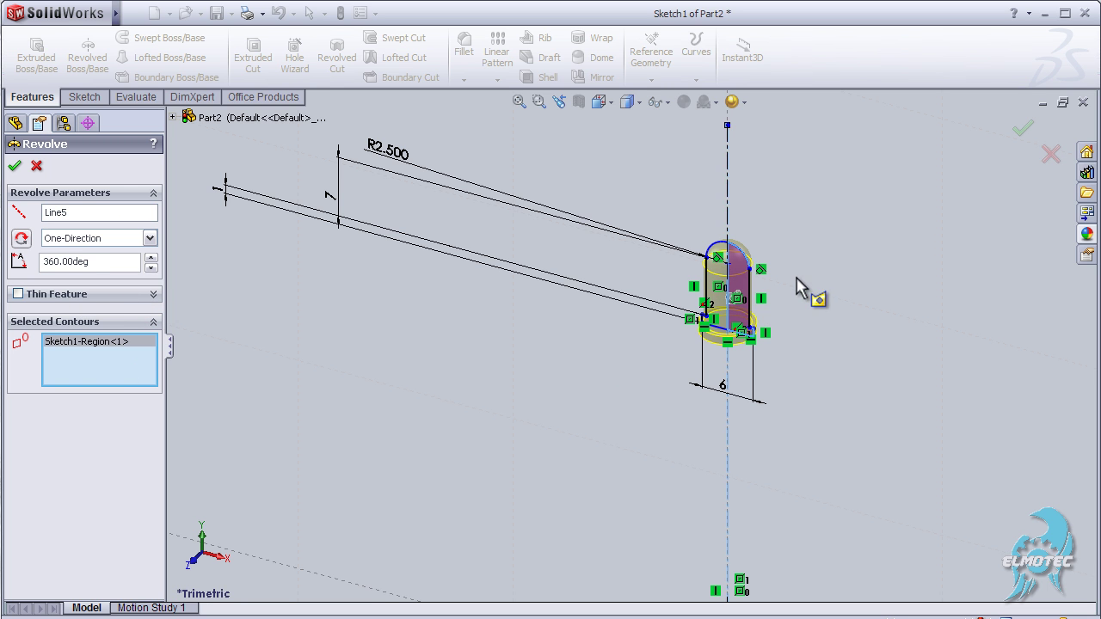
scroll(779, 335, down, 3)
mouse_move(777, 307)
middle_down()
mouse_move(737, 332)
mouse_move(558, 345)
mouse_move(645, 329)
mouse_move(617, 318)
mouse_move(754, 307)
mouse_move(732, 297)
mouse_move(578, 336)
mouse_move(697, 341)
middle_up()
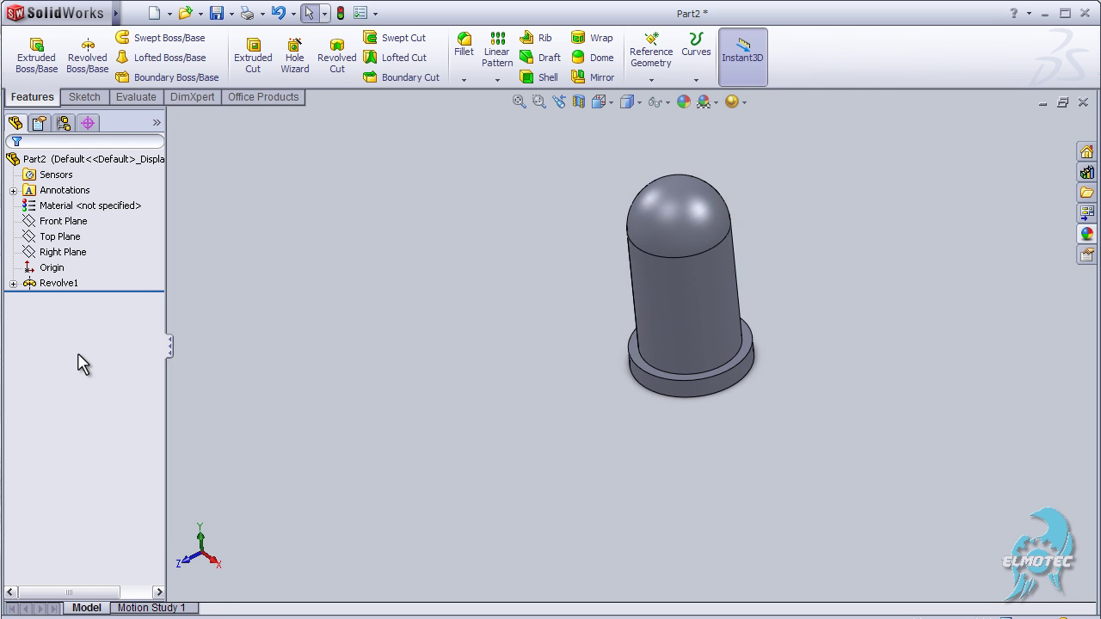
Apply the Glass > Gloss 'clear glass' appearance to Revolve1
click(56, 283)
click(129, 253)
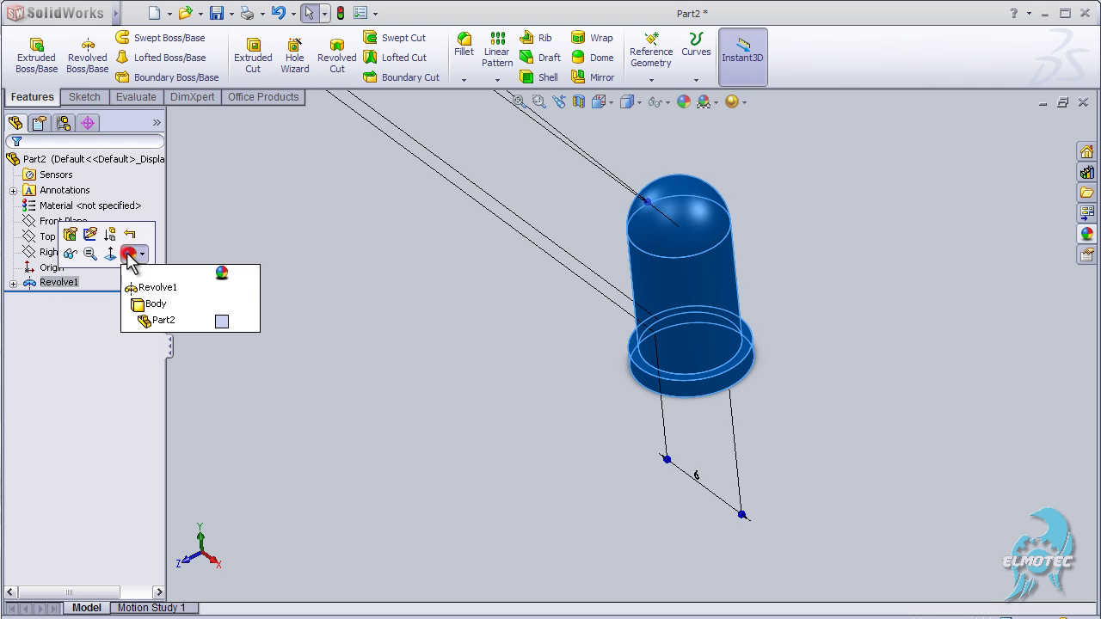
click(360, 238)
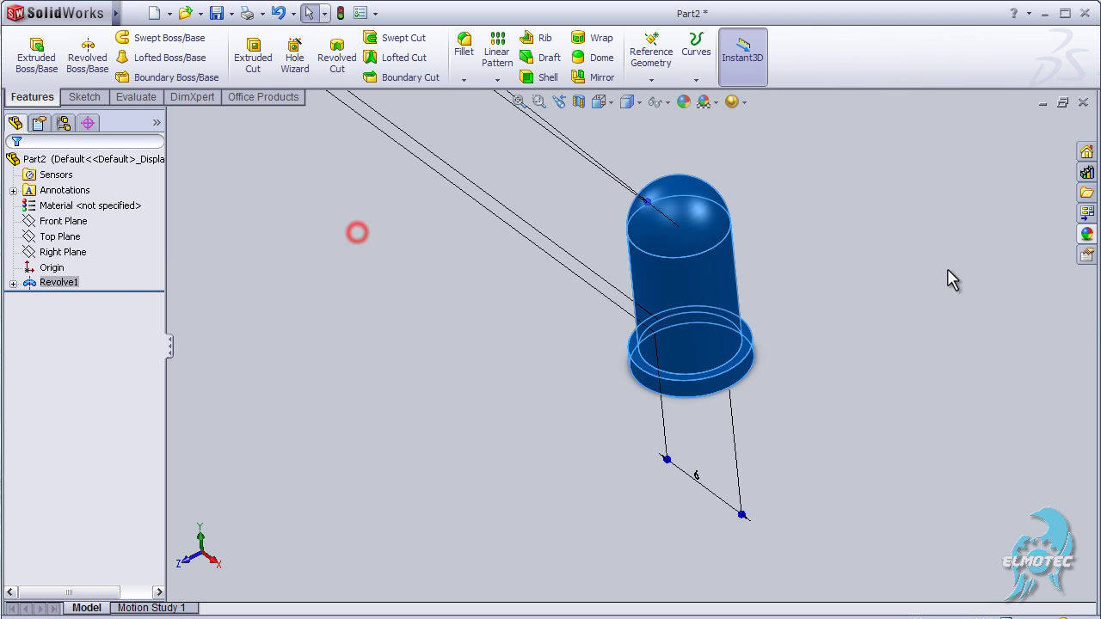
click(1086, 234)
click(930, 147)
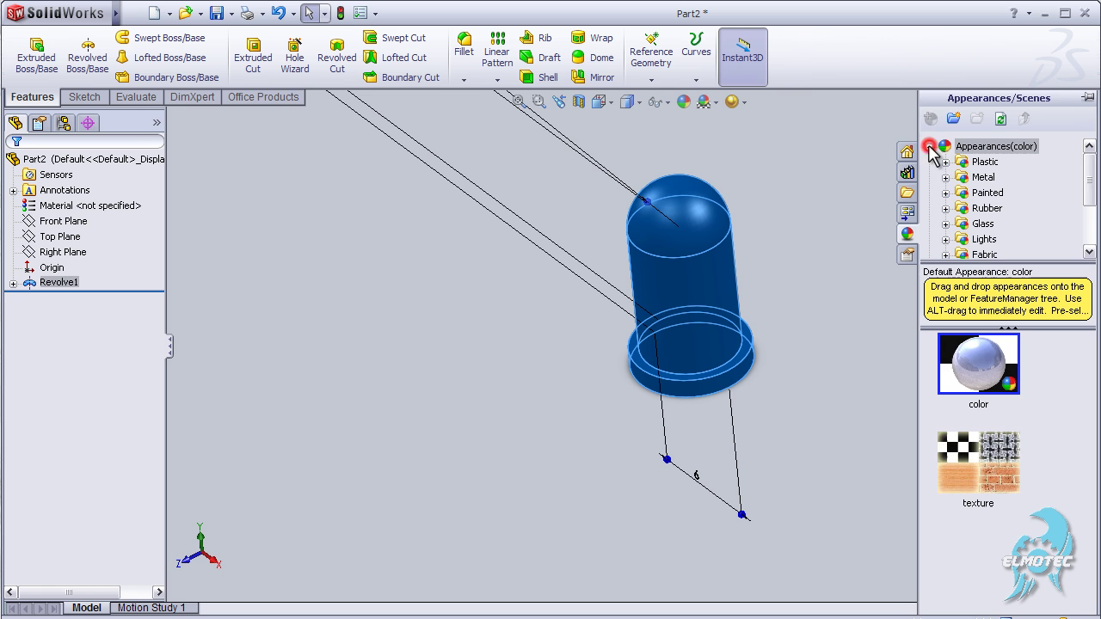
drag(1085, 184, 1090, 191)
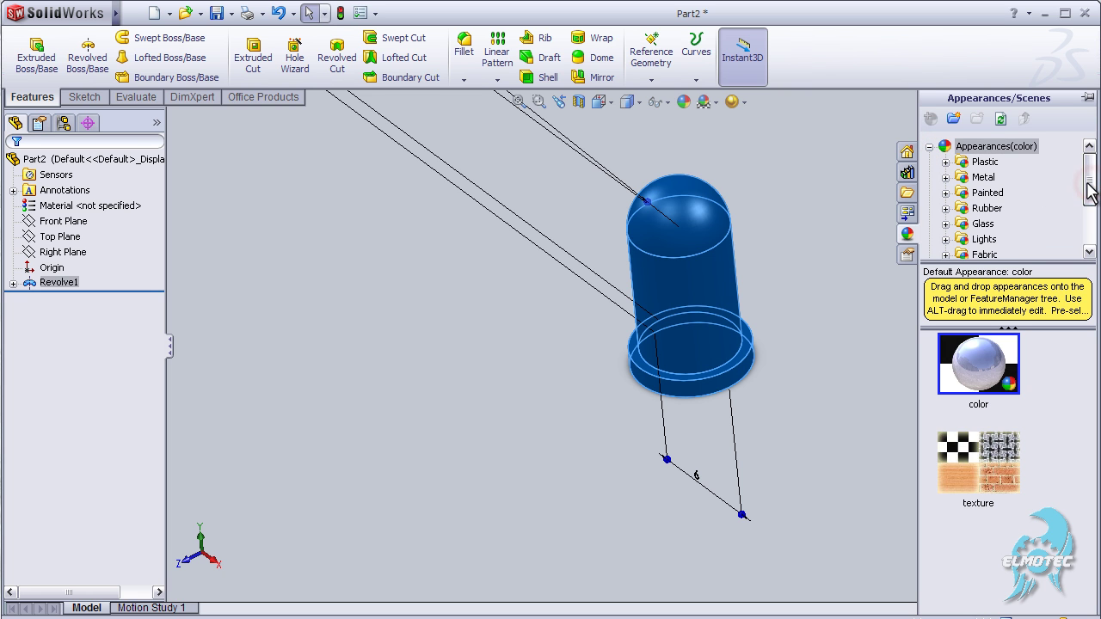
click(945, 162)
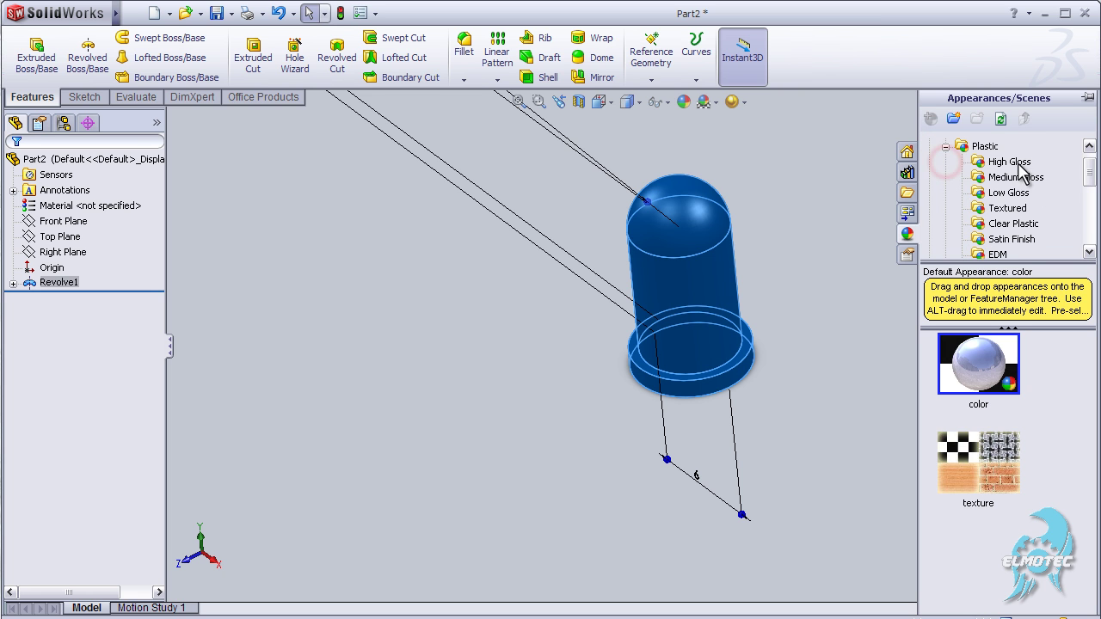
click(946, 148)
drag(1088, 187, 1091, 222)
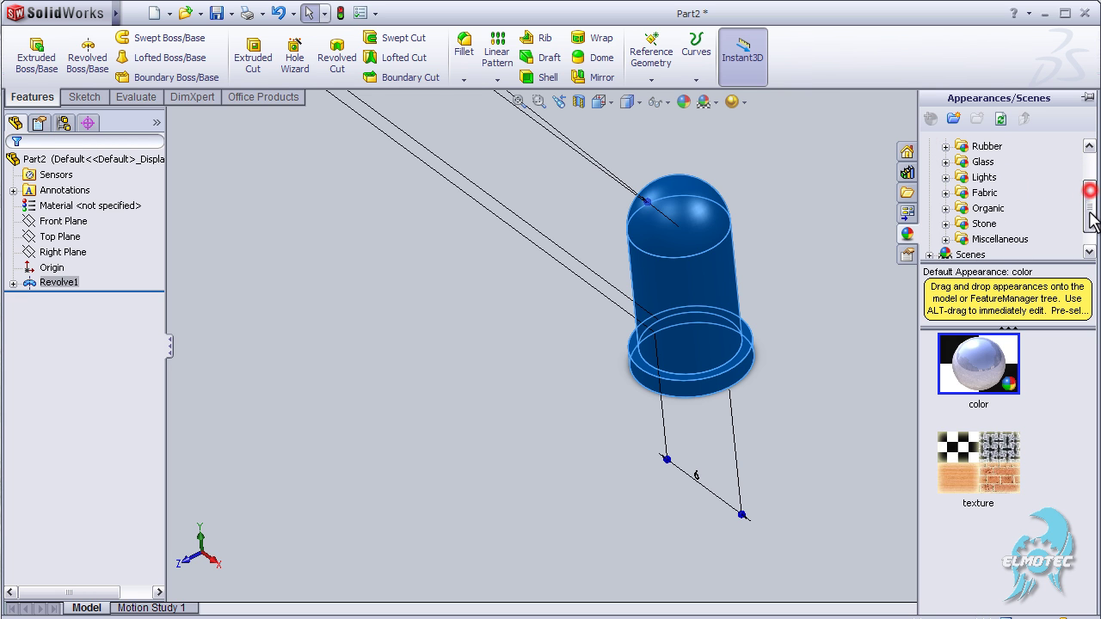
click(945, 161)
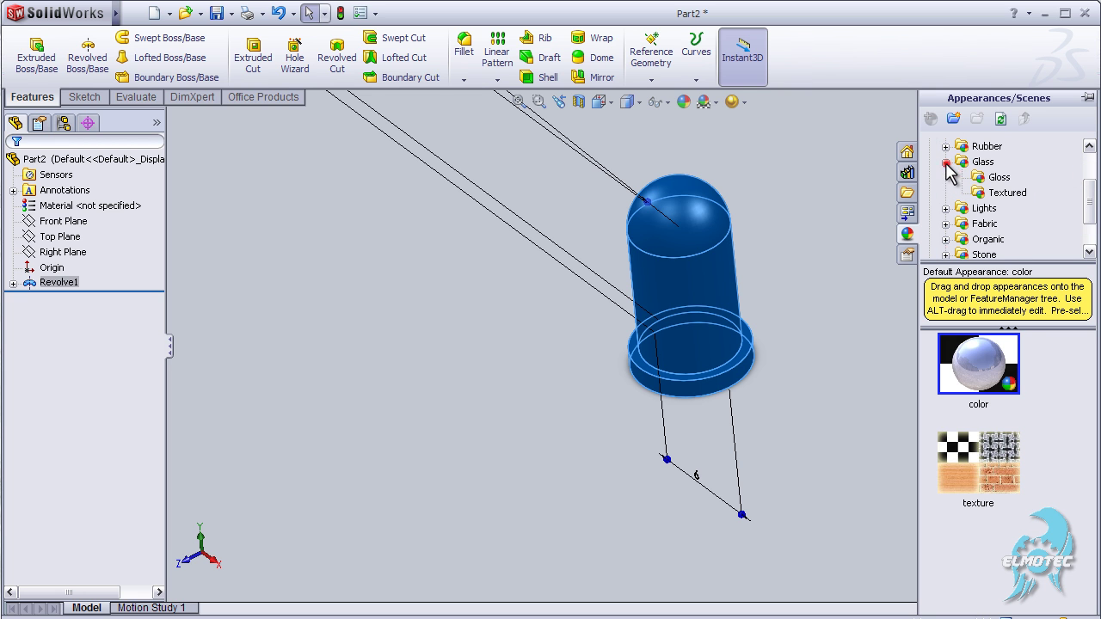
double_click(998, 361)
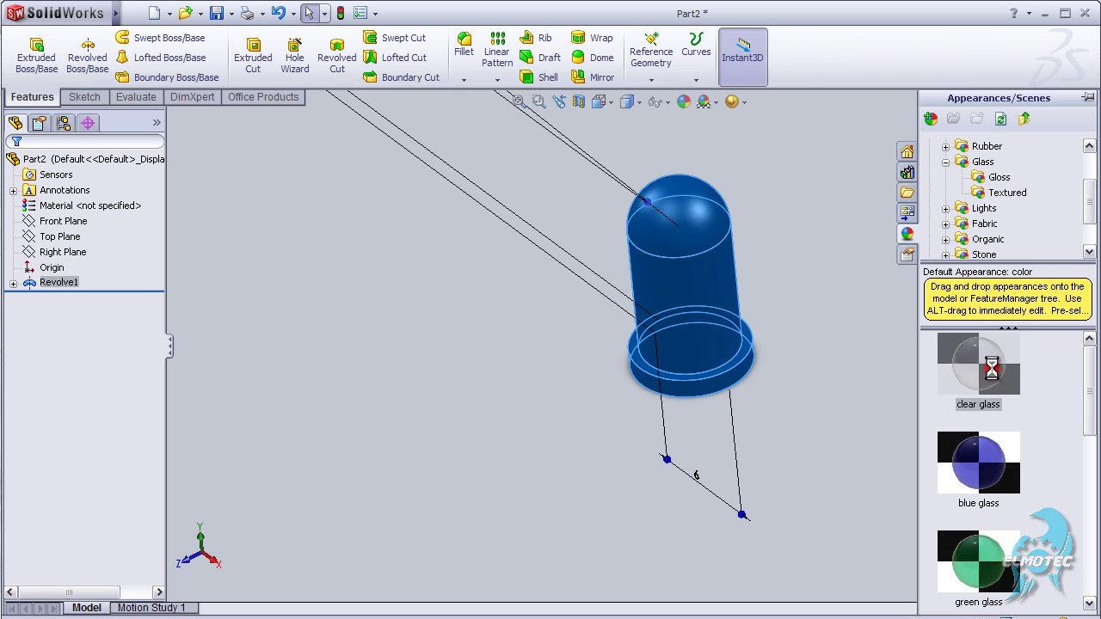
click(534, 380)
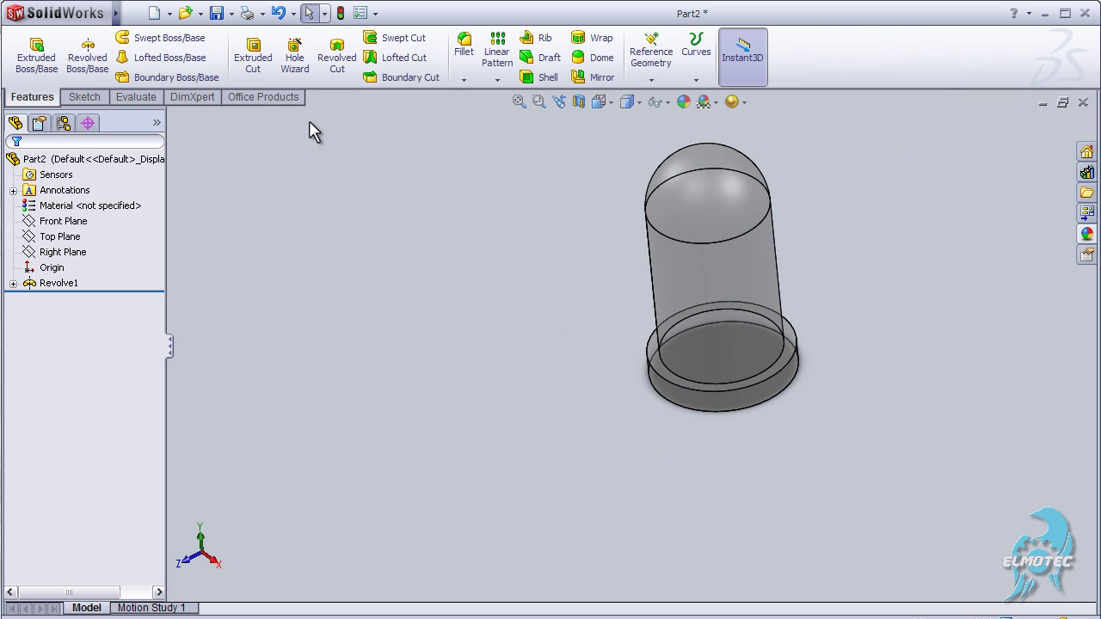
Save the part as 'Led head' in the LED folder
click(216, 14)
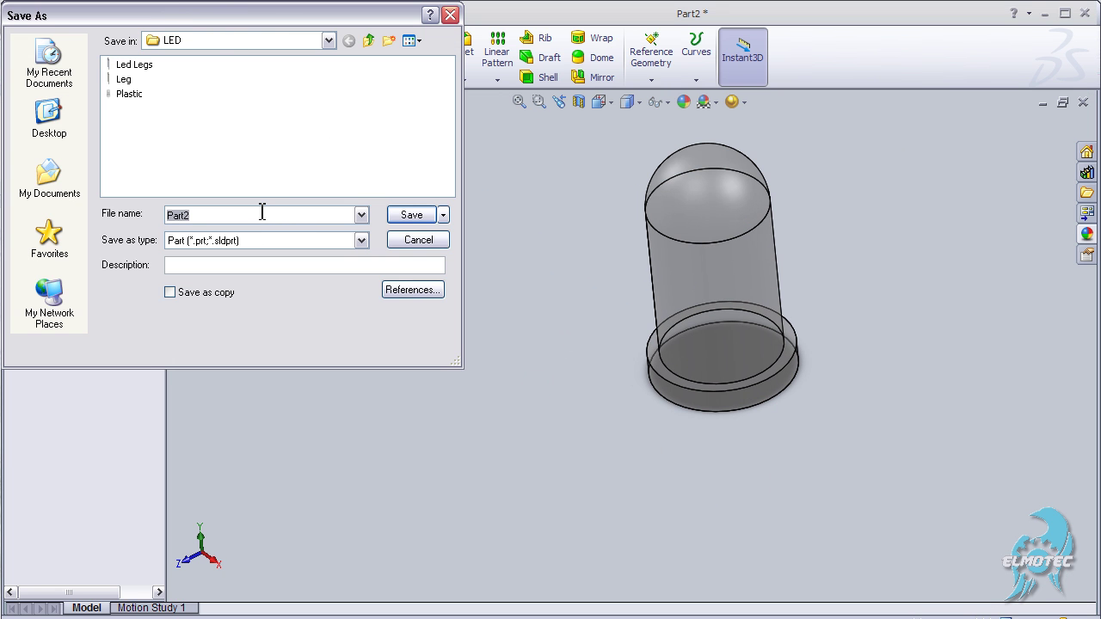
text(L)
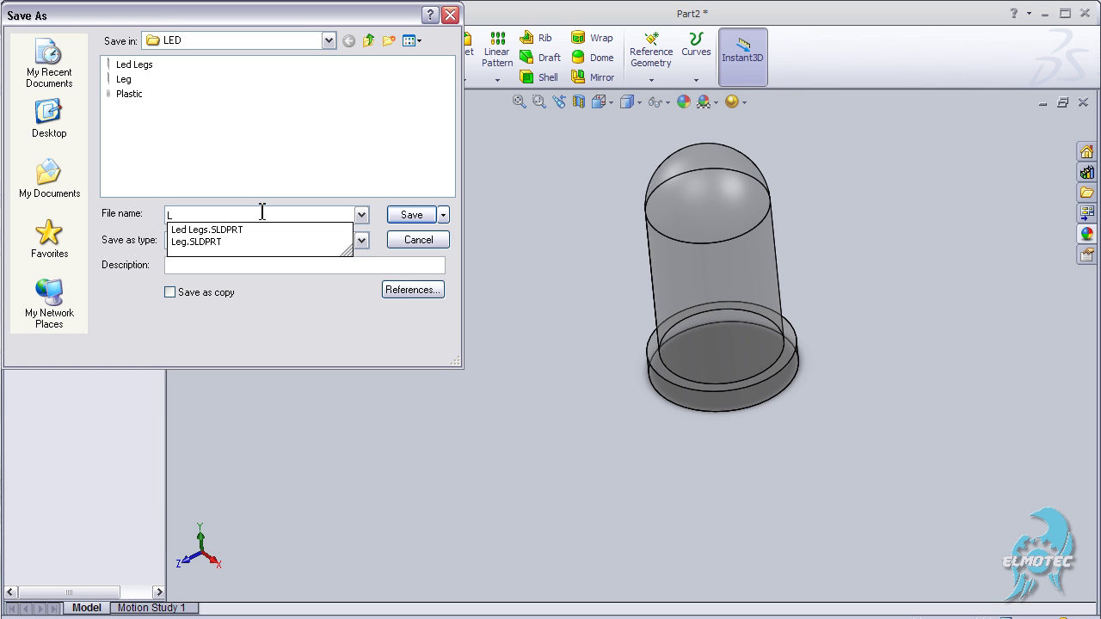
text(ed)
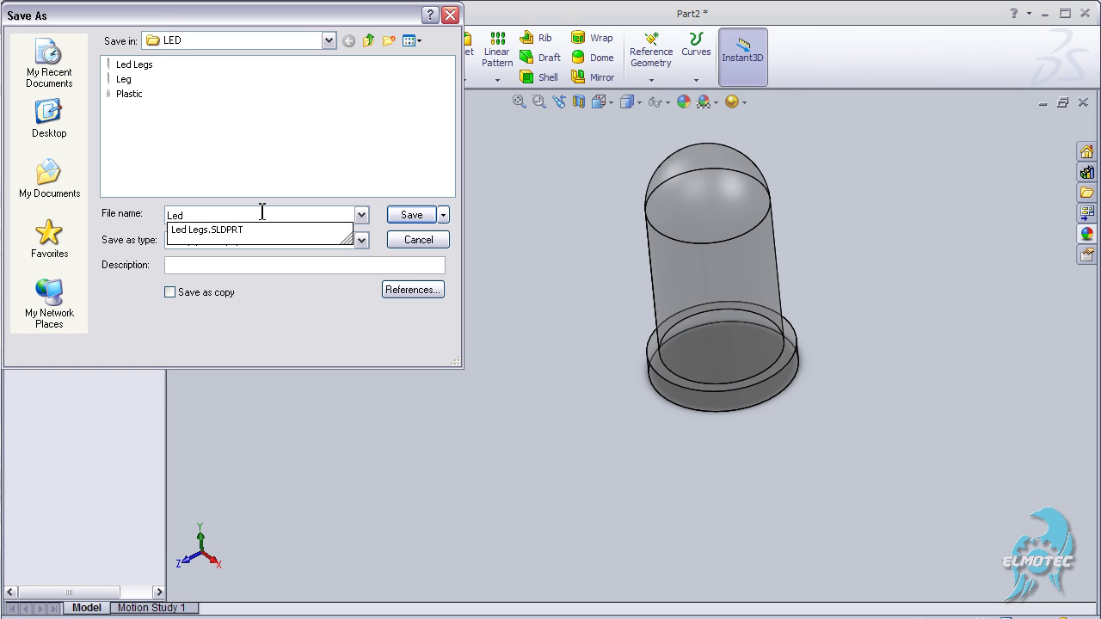
text( head)
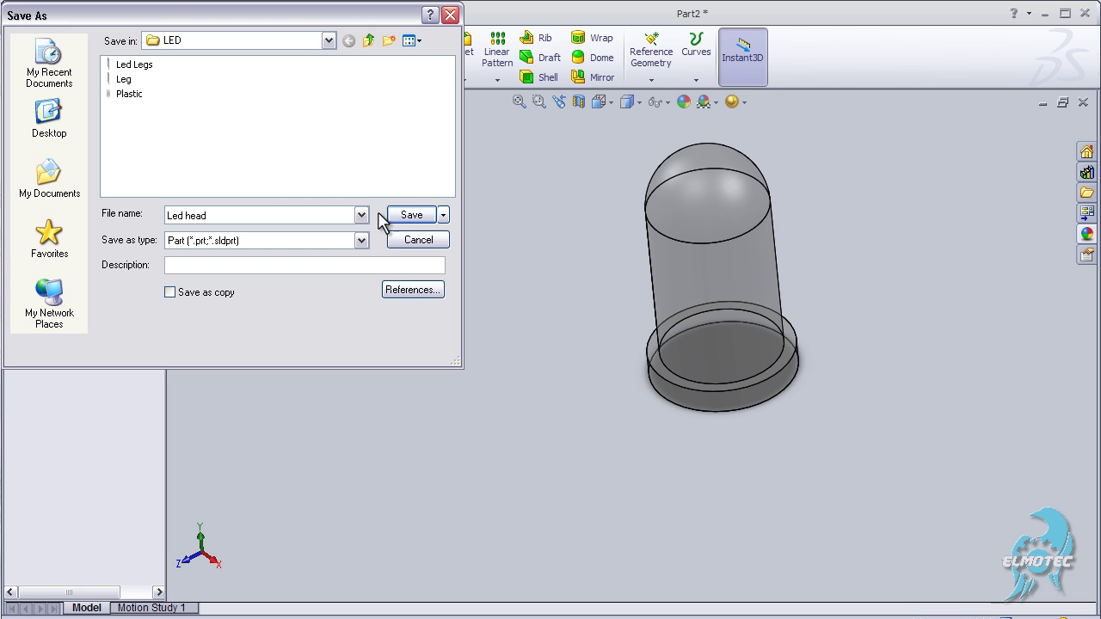
click(406, 215)
mouse_move(605, 268)
middle_down()
mouse_move(593, 268)
mouse_move(646, 277)
mouse_move(617, 256)
middle_up()
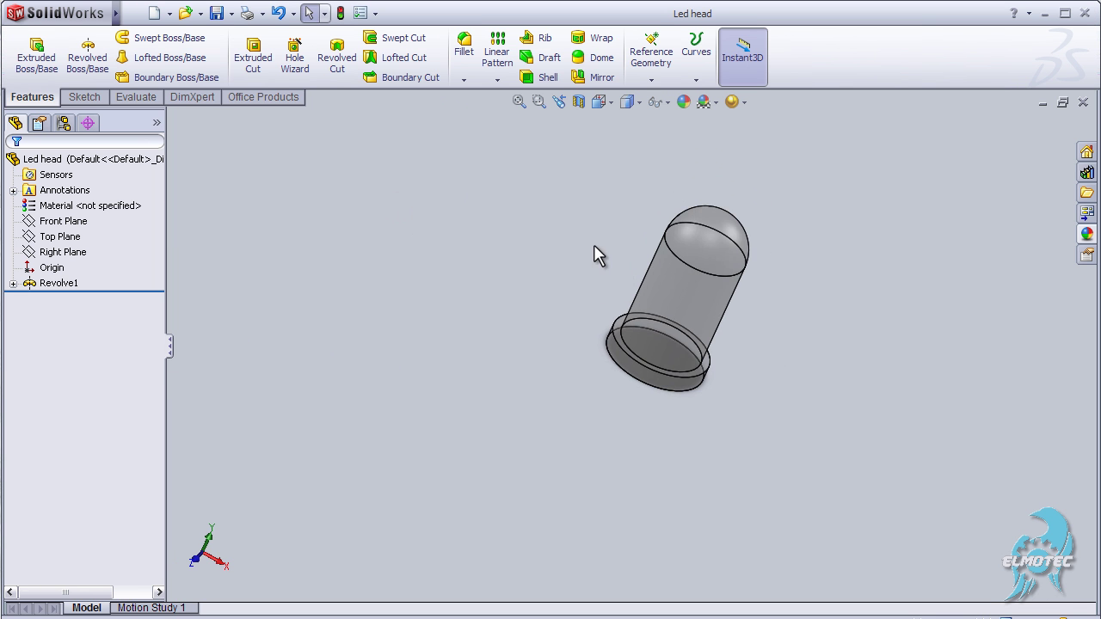
Create a new assembly and place Led head as its first component, viewed from the front
click(153, 13)
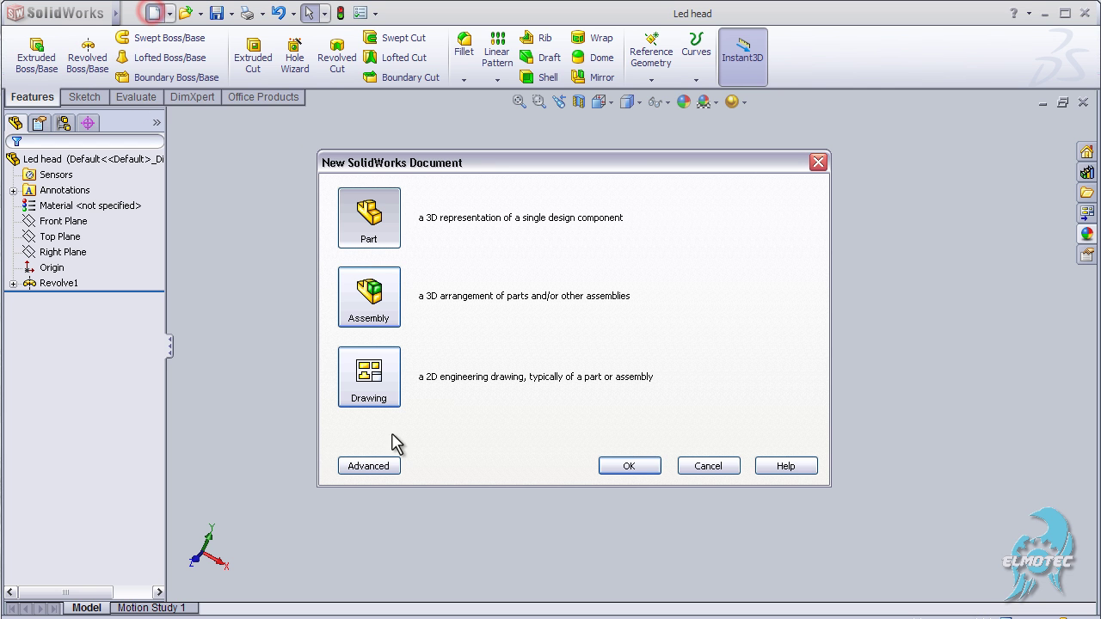
click(370, 307)
click(634, 466)
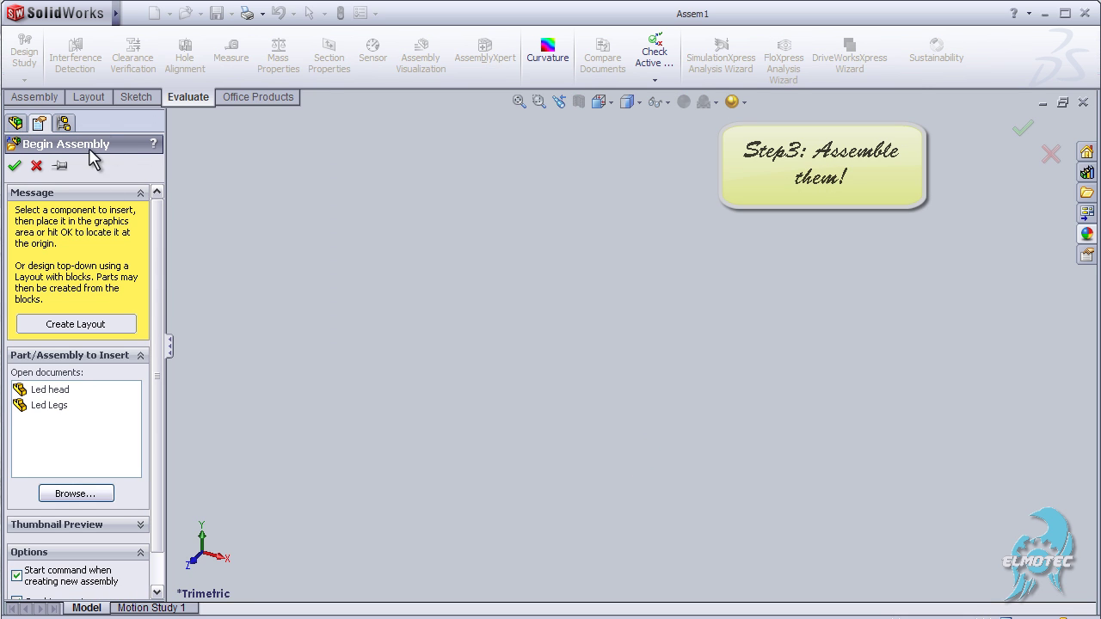
click(57, 392)
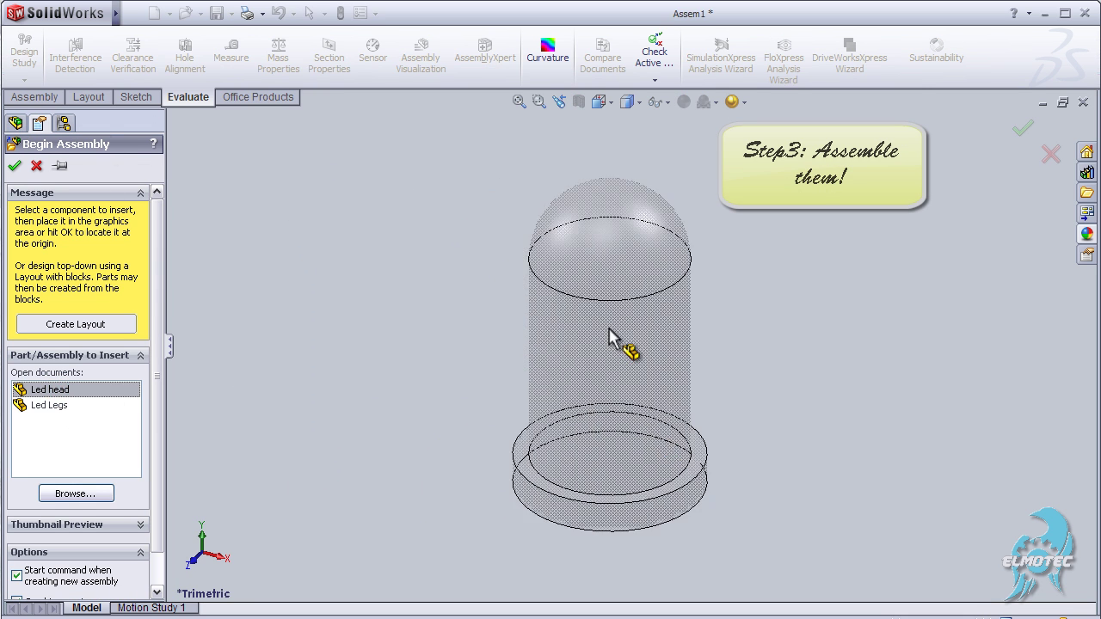
click(644, 290)
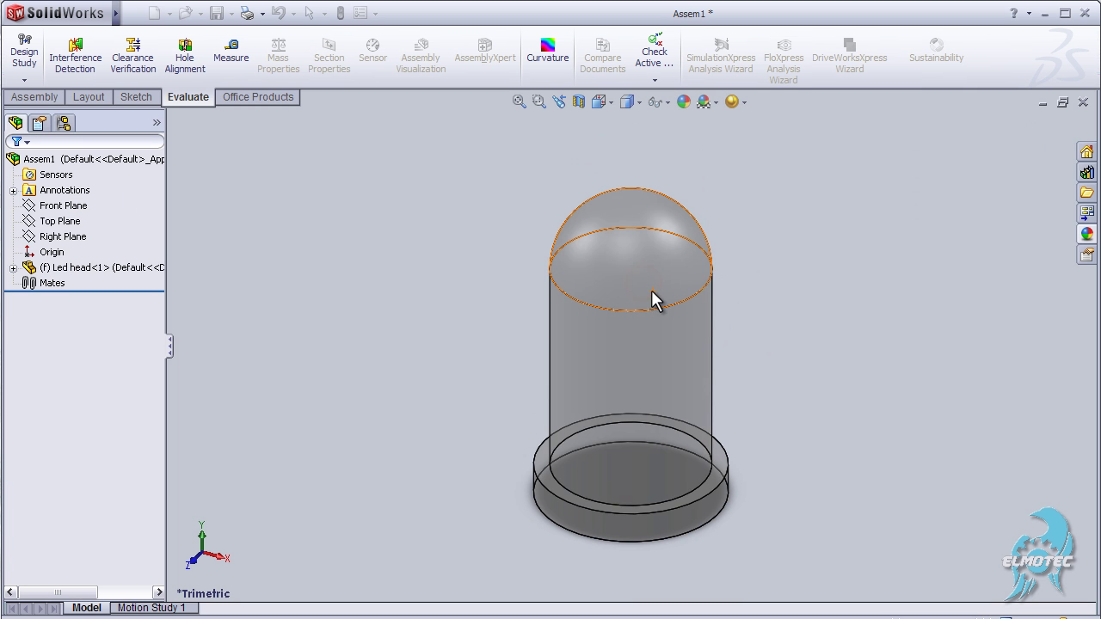
key(space)
click(671, 417)
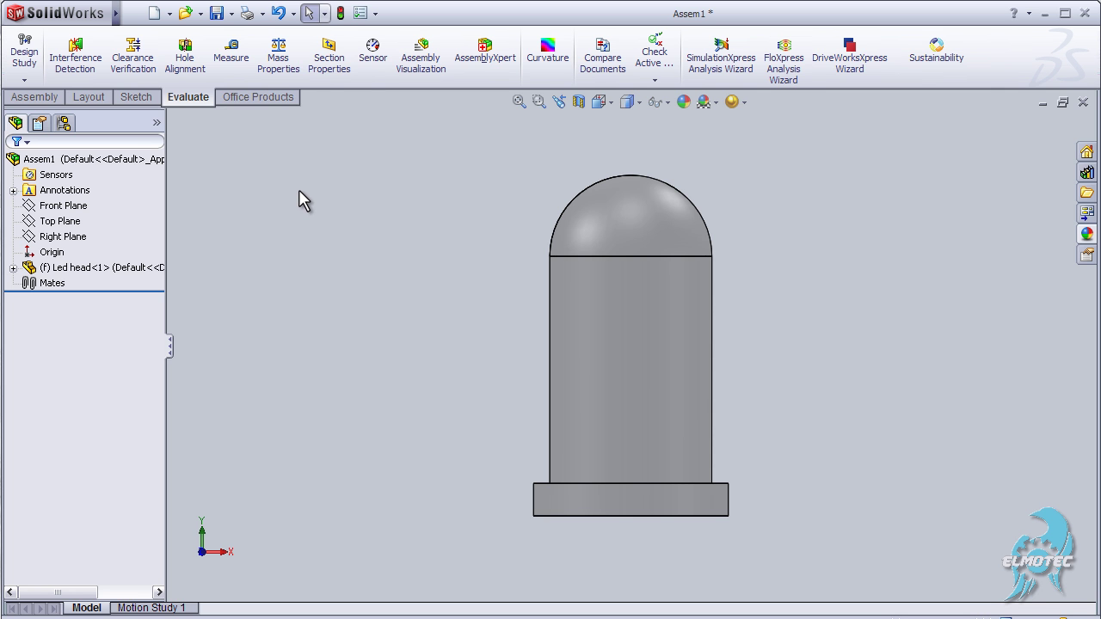
Insert the Led Legs part beside the head and orbit to view both
click(38, 97)
click(89, 49)
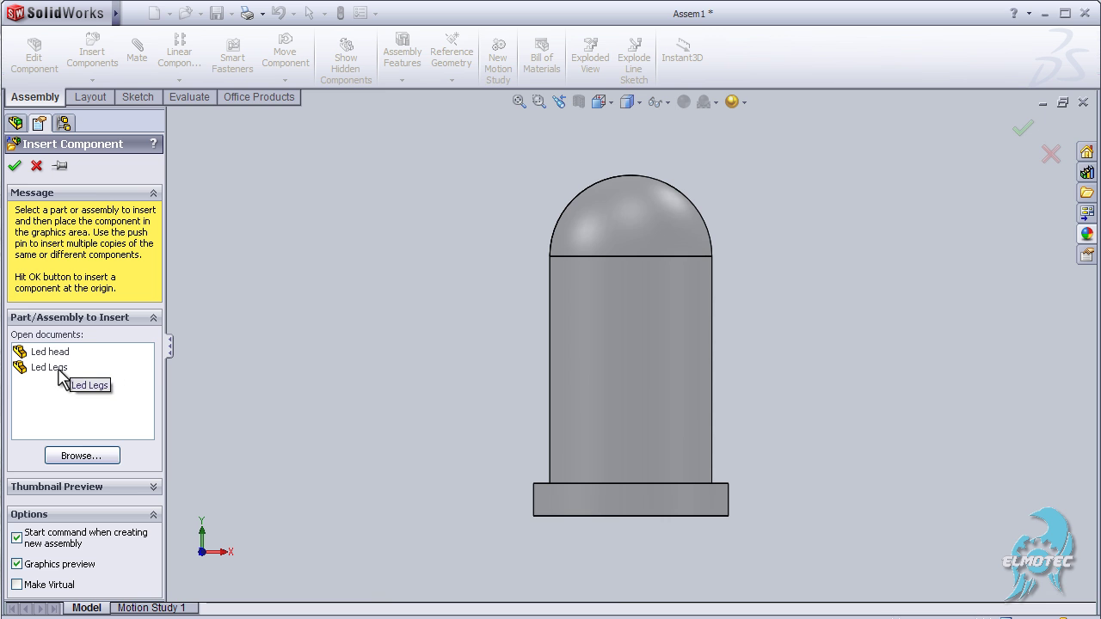
click(59, 368)
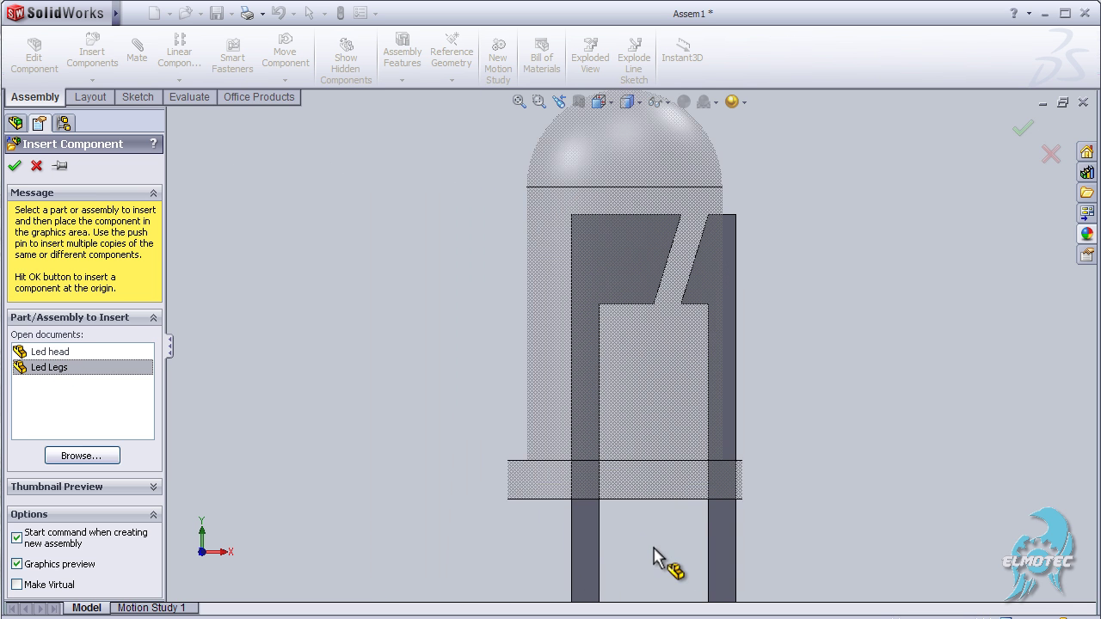
scroll(654, 559, up, 3)
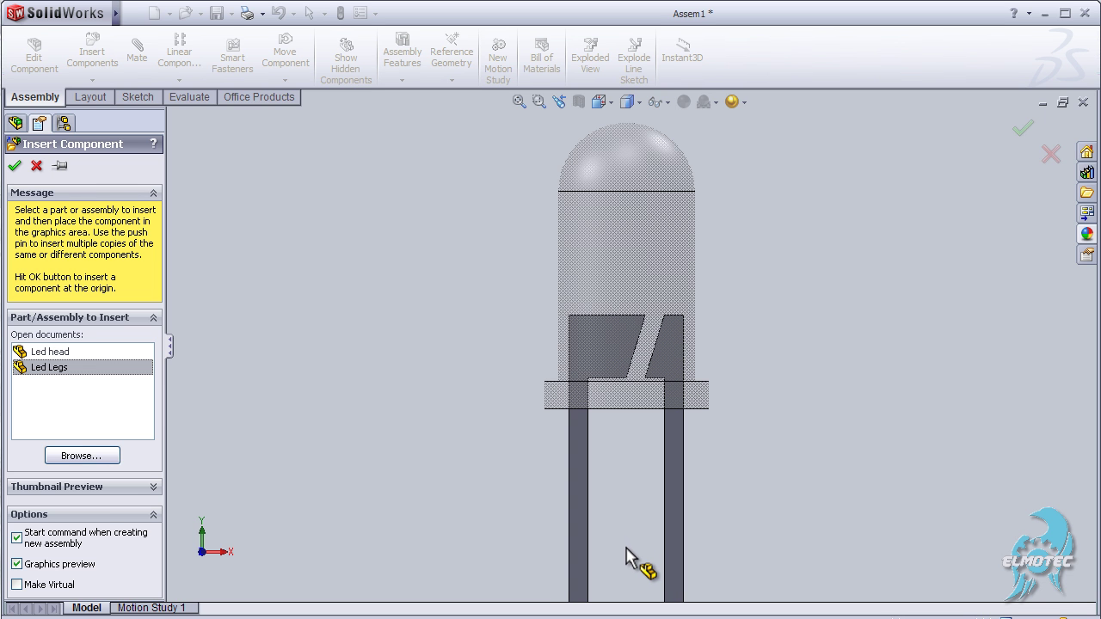
click(627, 542)
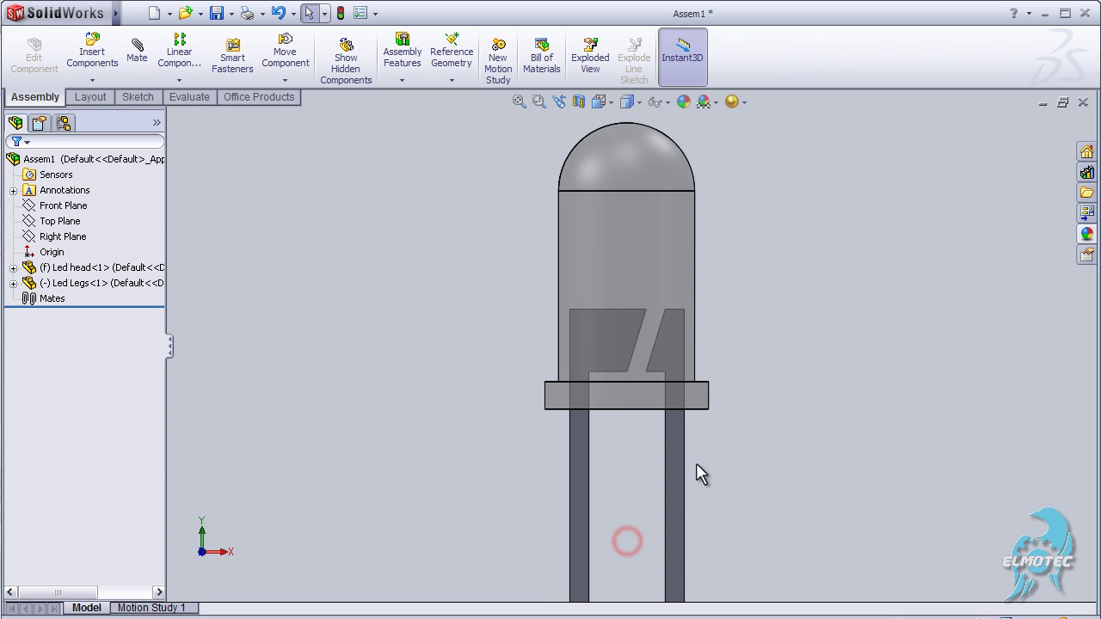
mouse_move(771, 377)
middle_down()
mouse_move(717, 437)
mouse_move(717, 426)
middle_up()
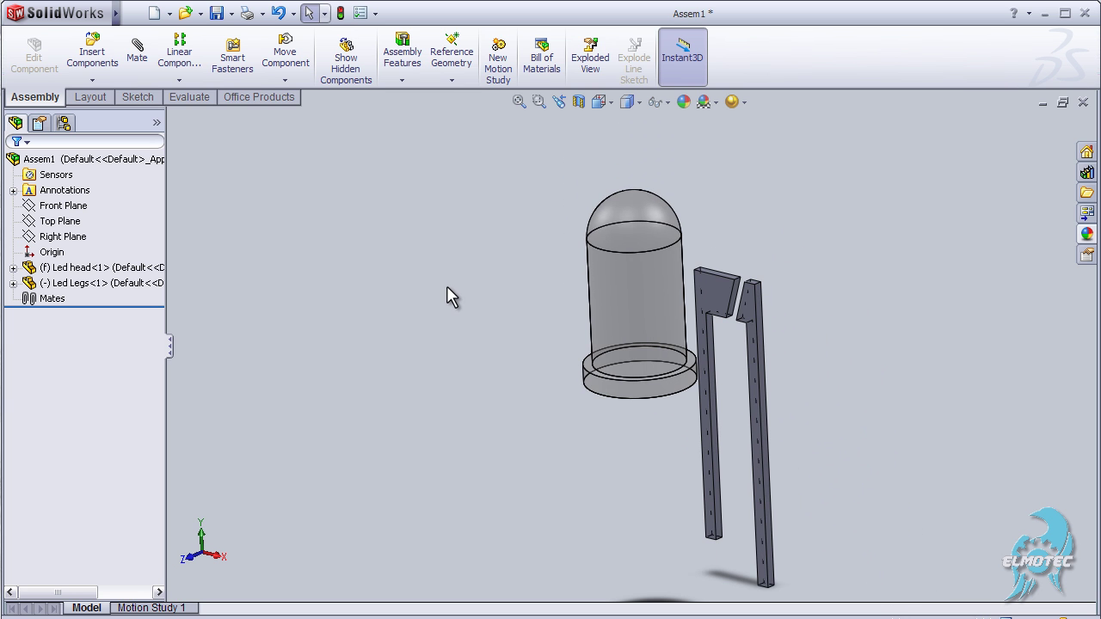
middle_drag(498, 301, 462, 307)
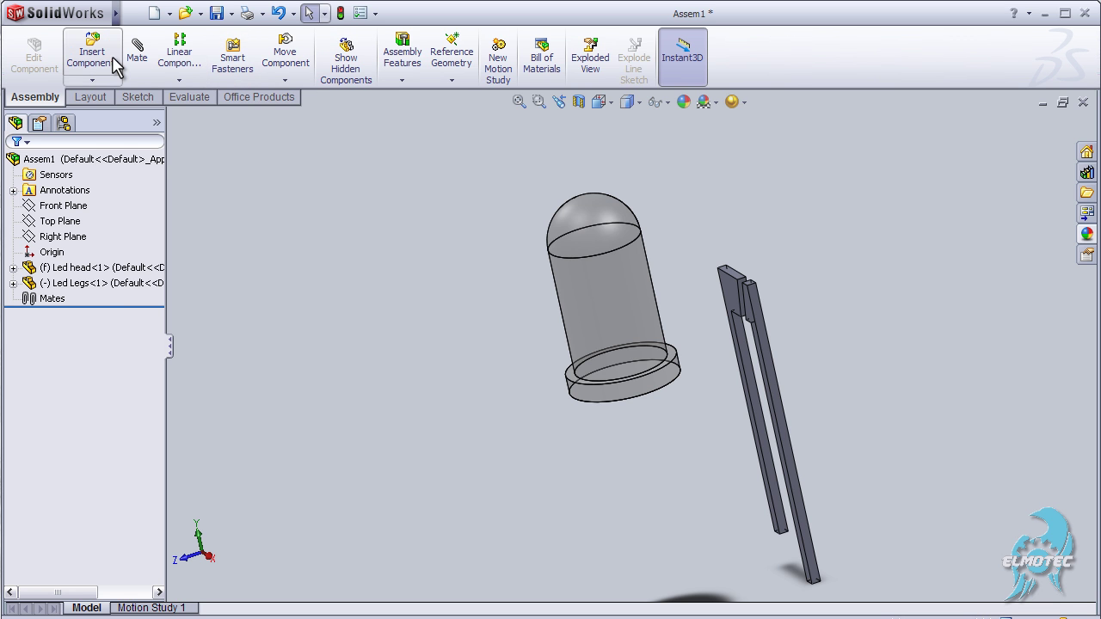
Drag the Led Legs component under the Led head body with Move Component
click(288, 53)
drag(735, 295, 610, 353)
middle_drag(703, 384, 749, 336)
mouse_move(528, 346)
middle_down()
mouse_move(519, 383)
mouse_move(519, 367)
mouse_move(556, 378)
middle_up()
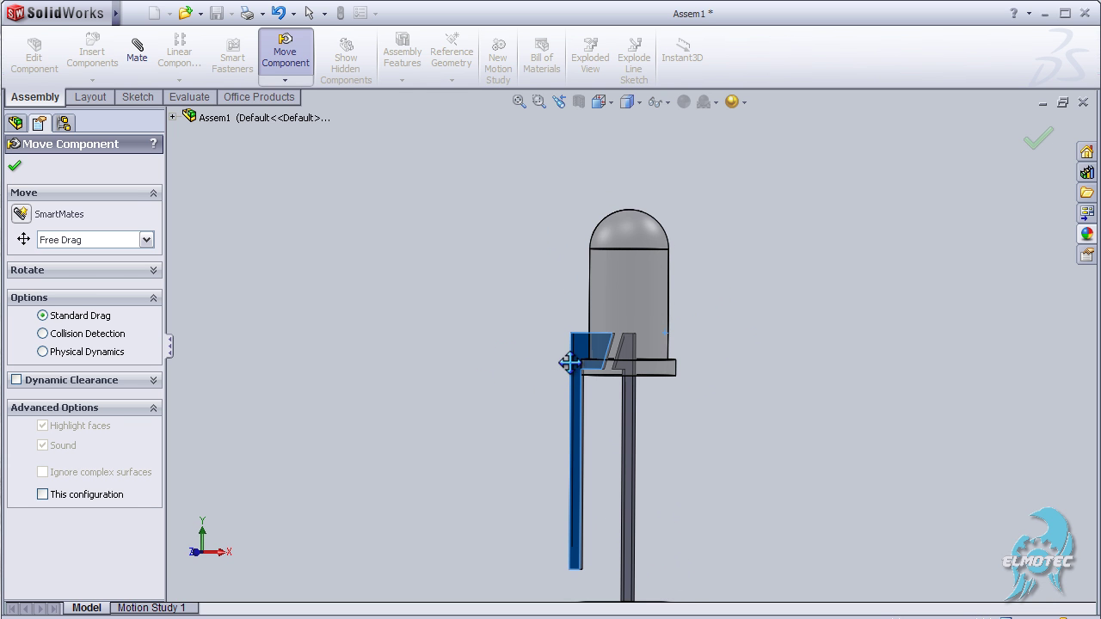
drag(570, 363, 602, 349)
Centre the legs inside the head's base, checking from the Normal To, Back and Left views
key(space)
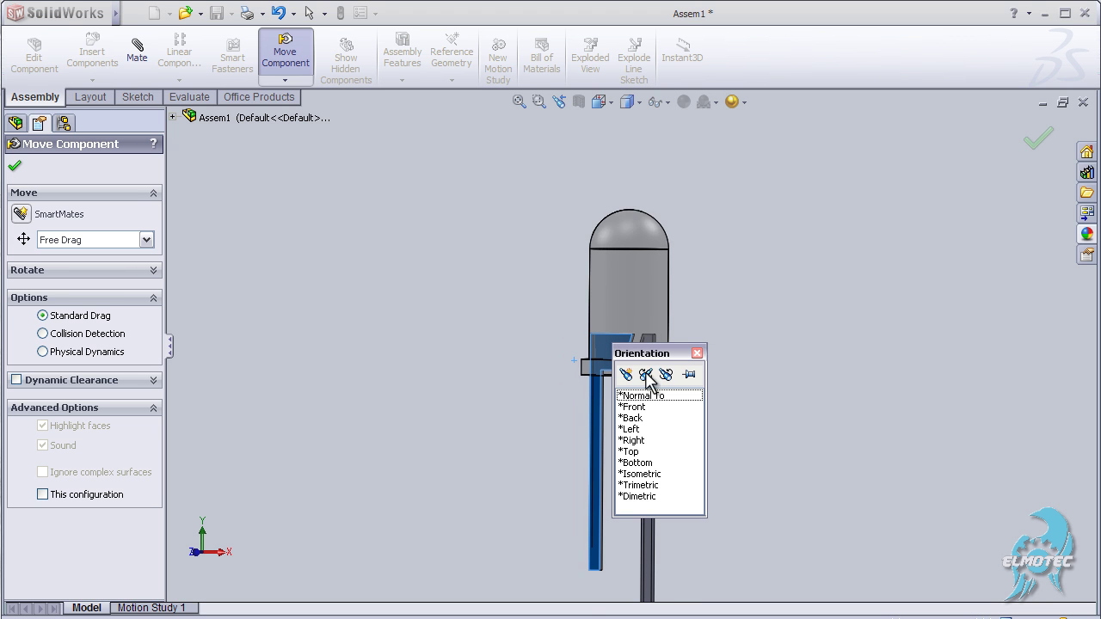
click(647, 396)
drag(652, 342, 662, 323)
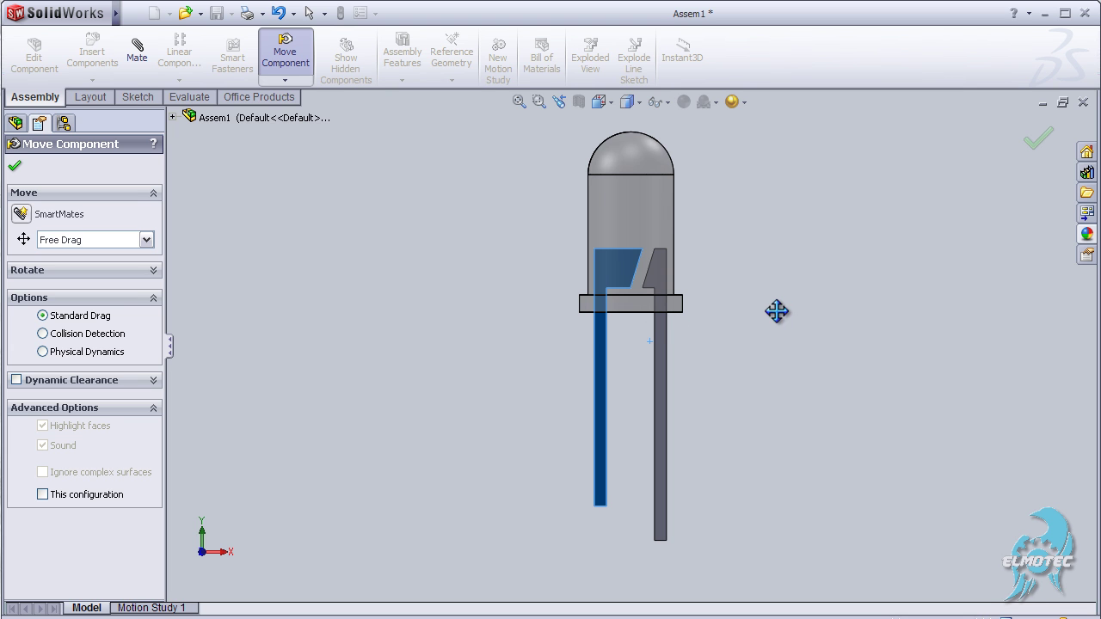
key(space)
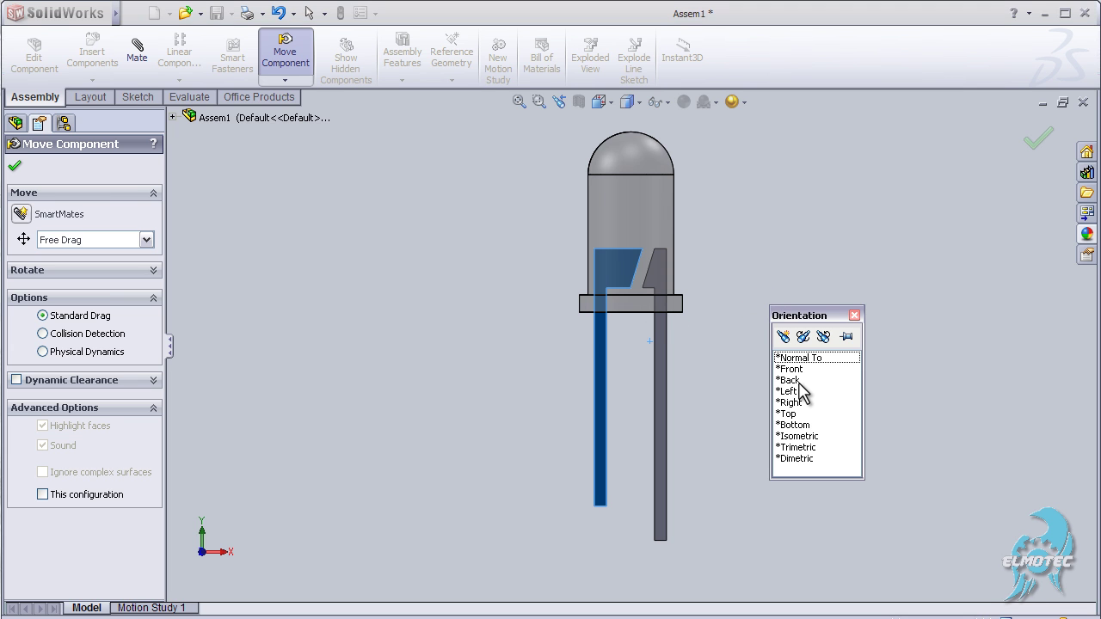
click(799, 380)
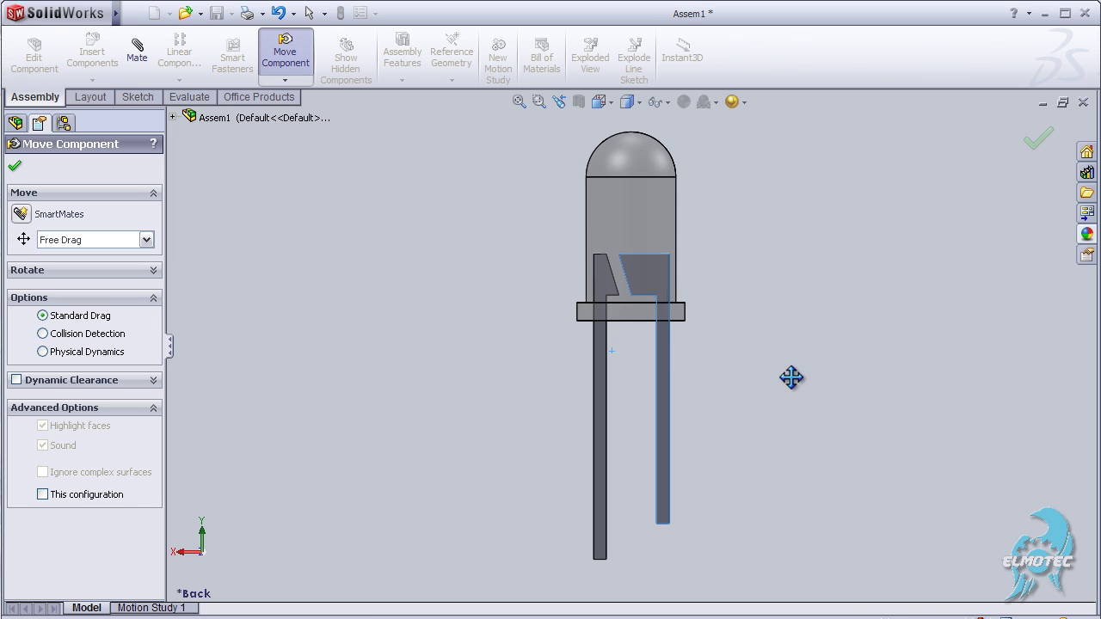
key(space)
click(806, 467)
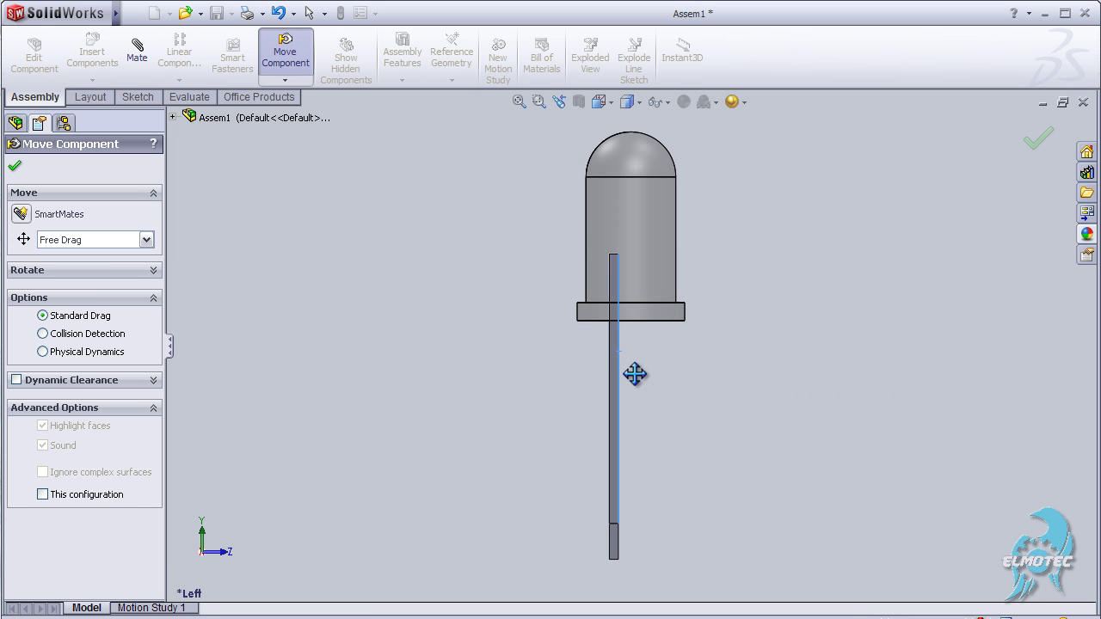
drag(615, 354, 634, 353)
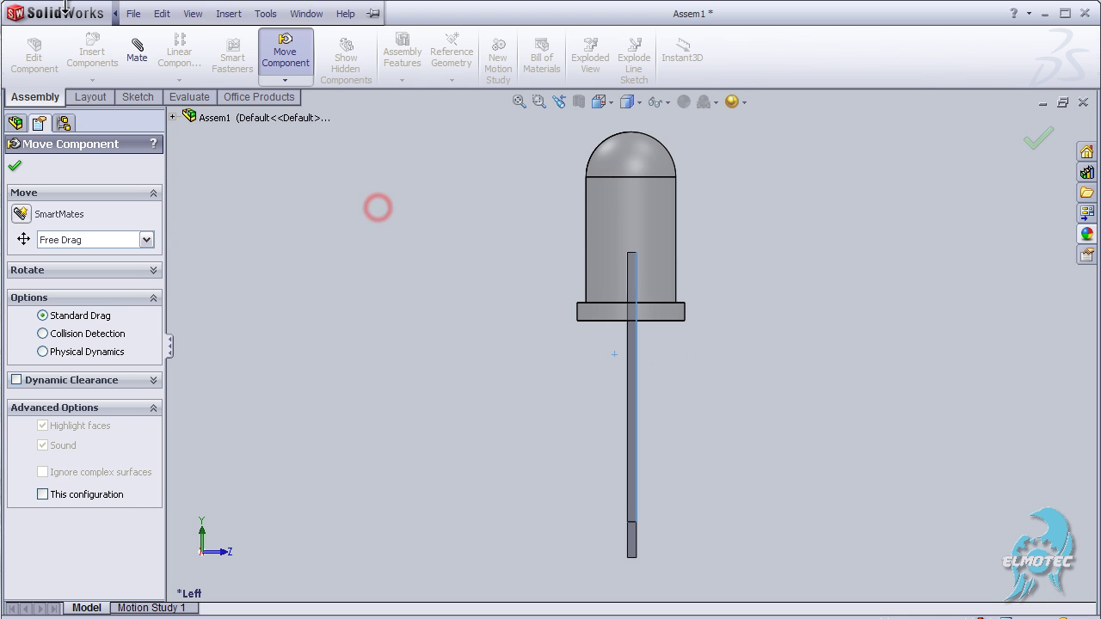
Start a mate between a Led Legs end face and the Led head's base face
click(14, 166)
click(137, 47)
mouse_move(732, 347)
middle_down()
mouse_move(691, 335)
mouse_move(727, 321)
middle_up()
scroll(691, 336, down, 2)
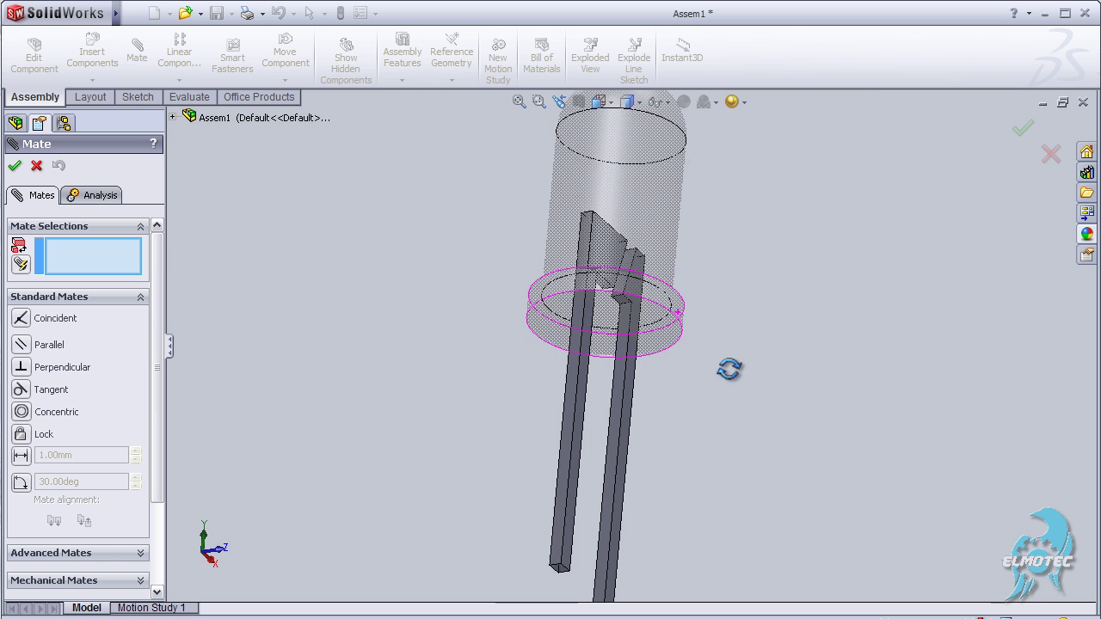
scroll(701, 326, down, 2)
scroll(700, 326, down, 1)
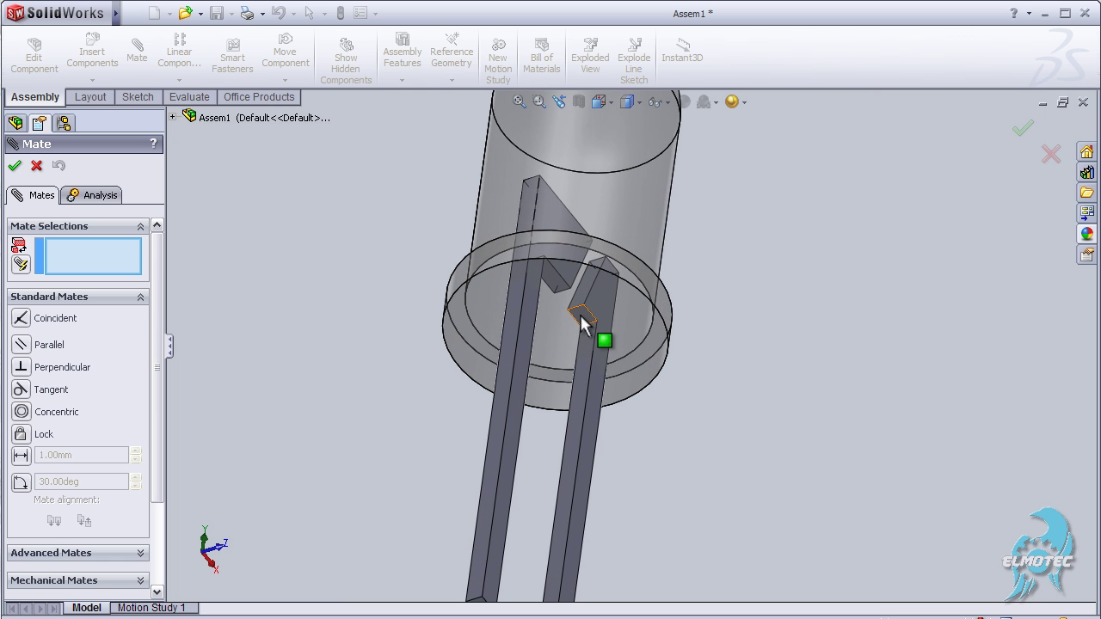
click(584, 316)
middle_drag(680, 306, 617, 330)
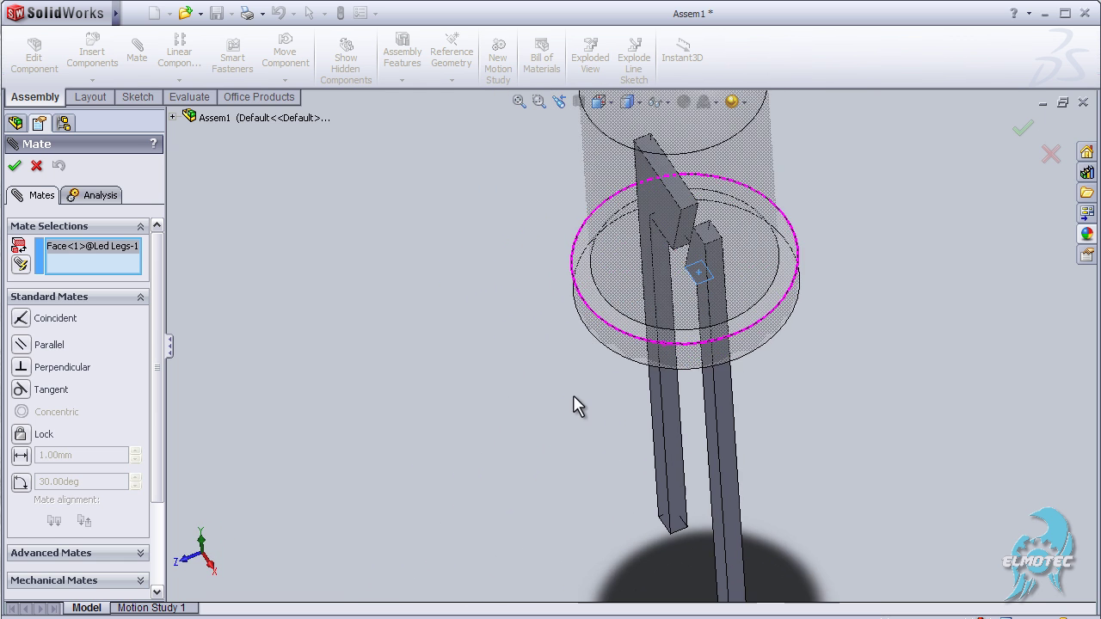
click(618, 327)
mouse_move(602, 381)
middle_down()
mouse_move(504, 430)
mouse_move(579, 341)
mouse_move(714, 343)
middle_up()
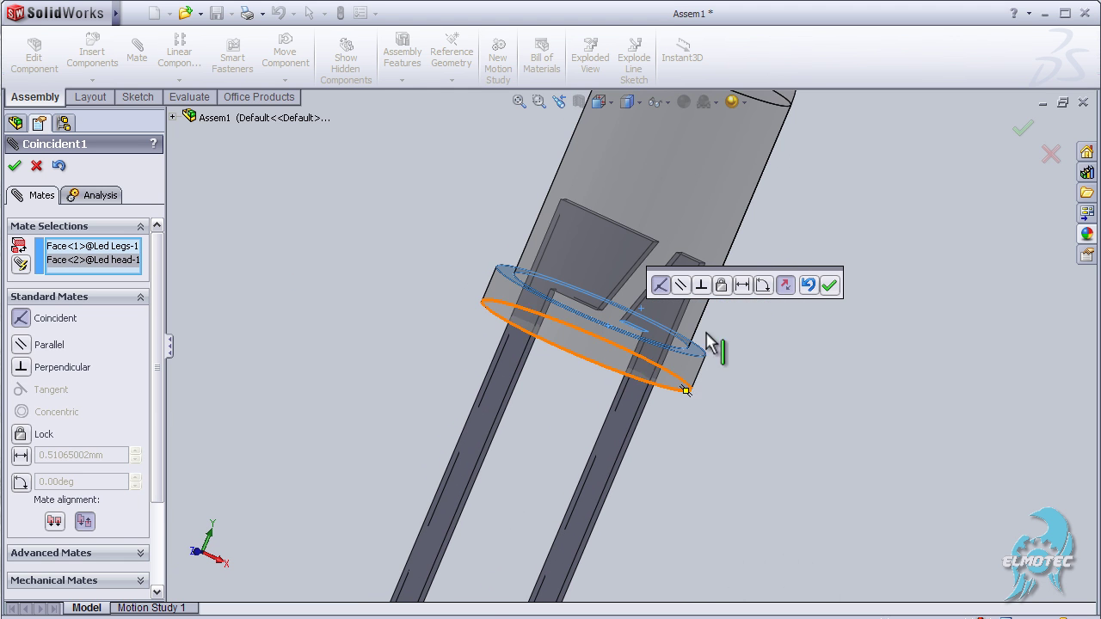
Set the mate to a 0.50 mm Distance, accept it, and view the assembly isometrically
click(742, 285)
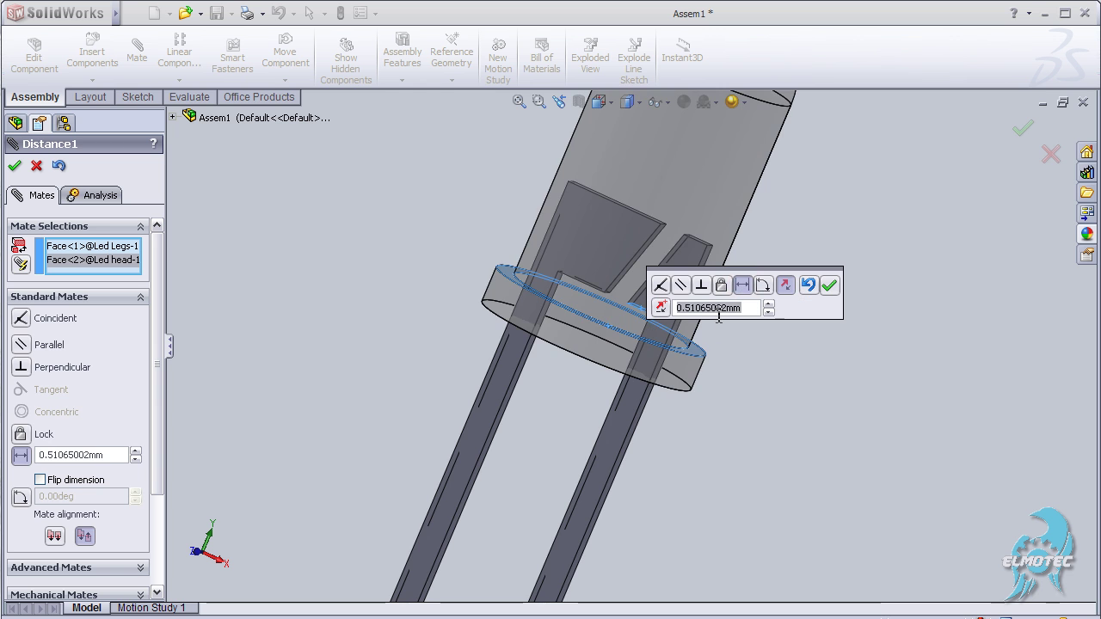
text(5)
key(Return)
click(828, 285)
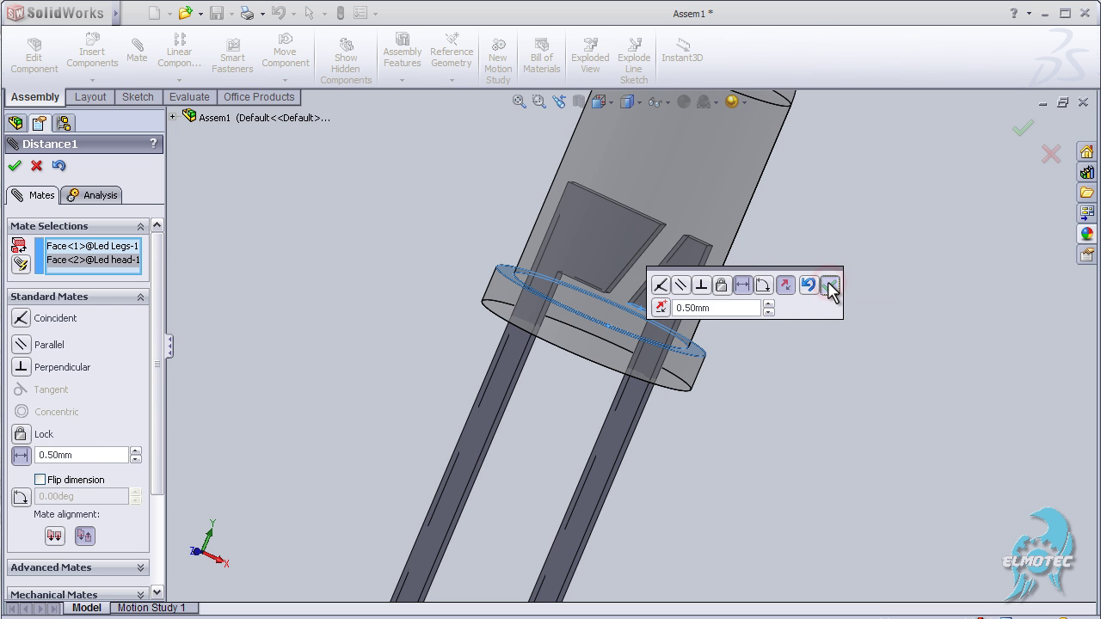
mouse_move(736, 376)
middle_down()
mouse_move(749, 371)
mouse_move(650, 353)
middle_up()
mouse_move(479, 417)
middle_down()
mouse_move(454, 397)
mouse_move(480, 397)
middle_up()
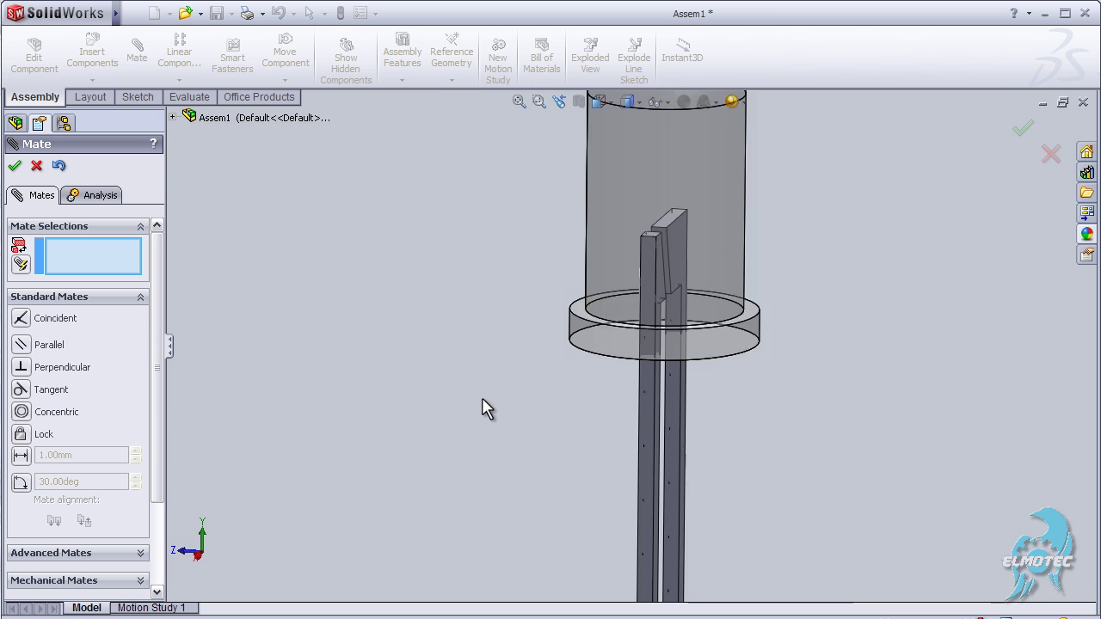
key(space)
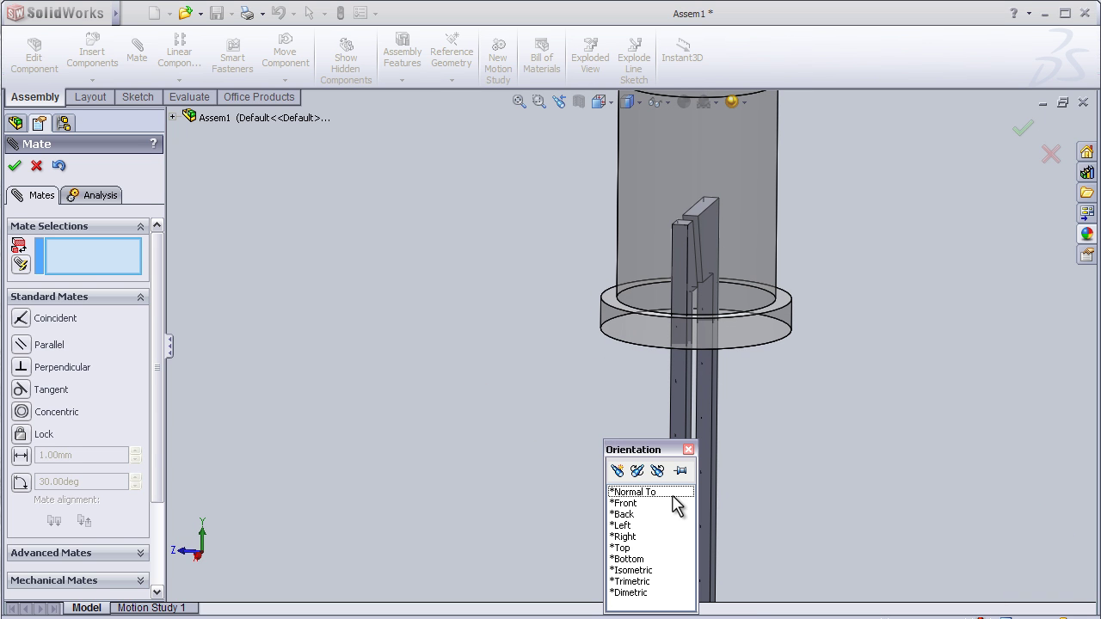
click(644, 566)
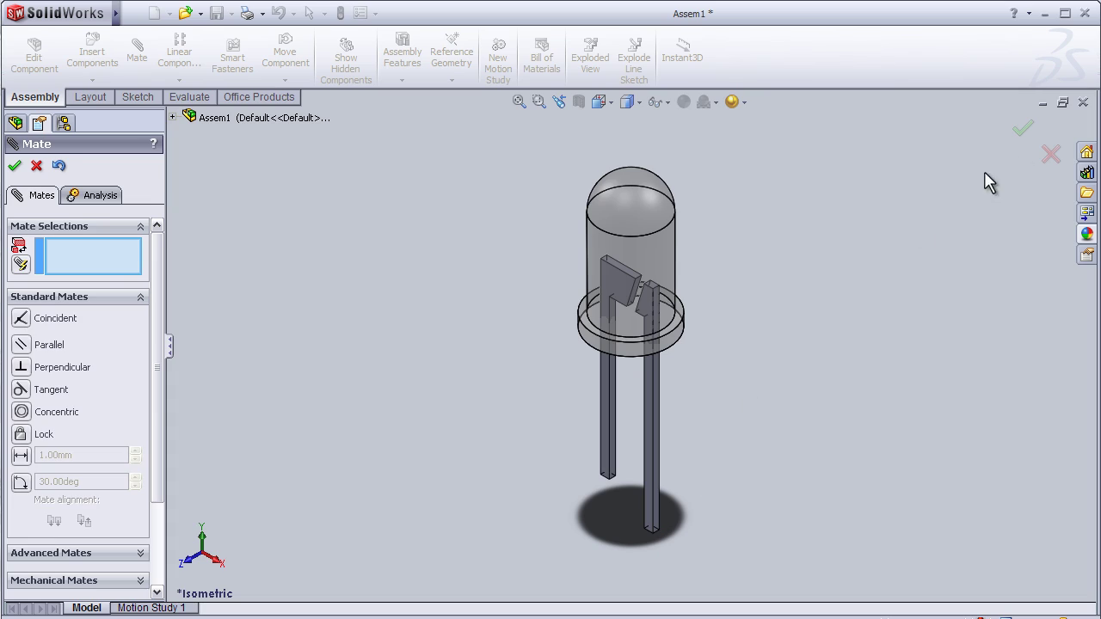
click(1023, 130)
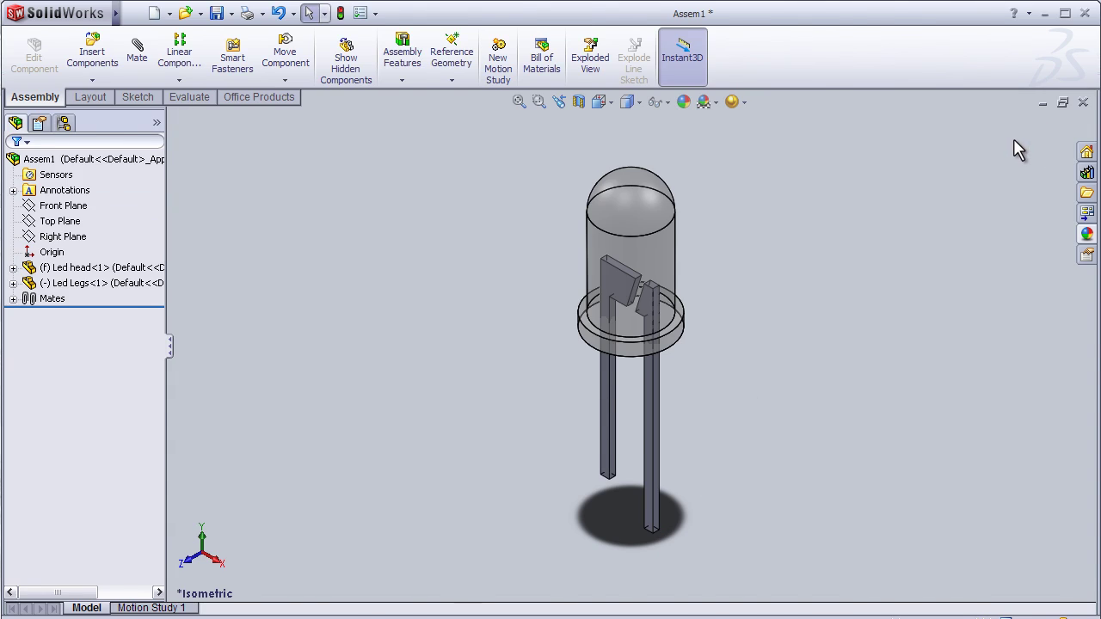